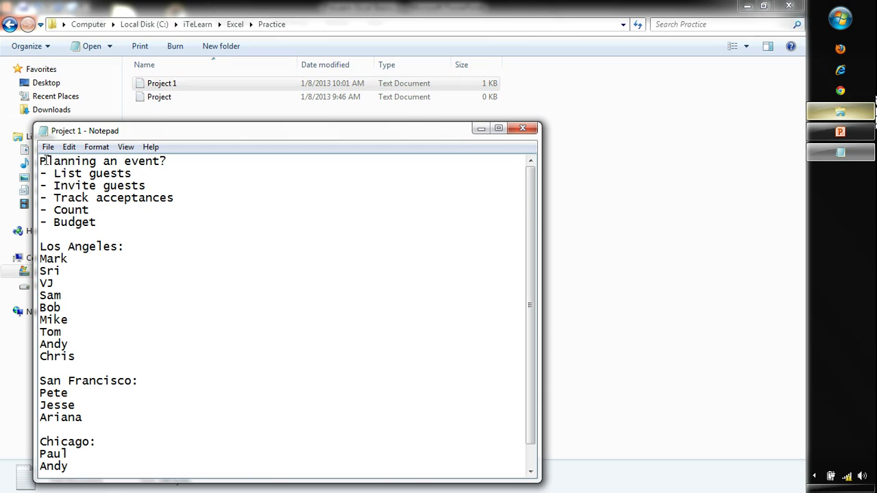
Step: Set the font size of the Project 1 text to 18 and return to the beginning of the notes
key(ctrl+a)
click(97, 146)
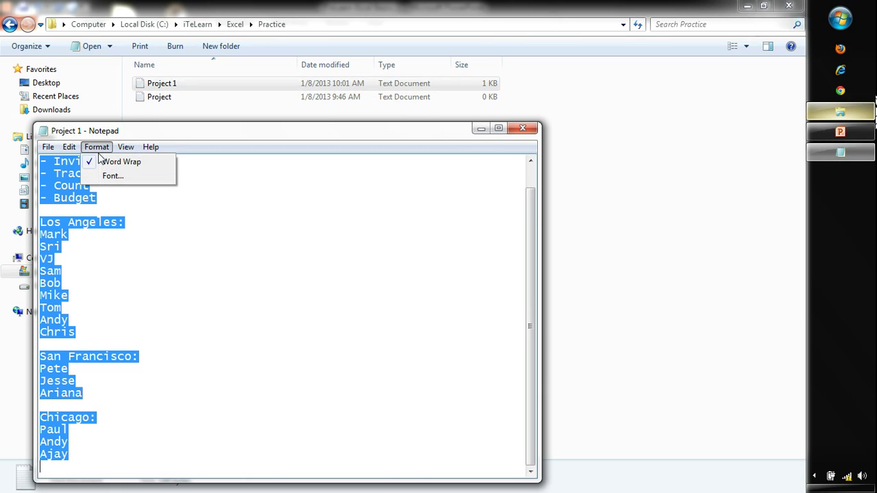
click(106, 175)
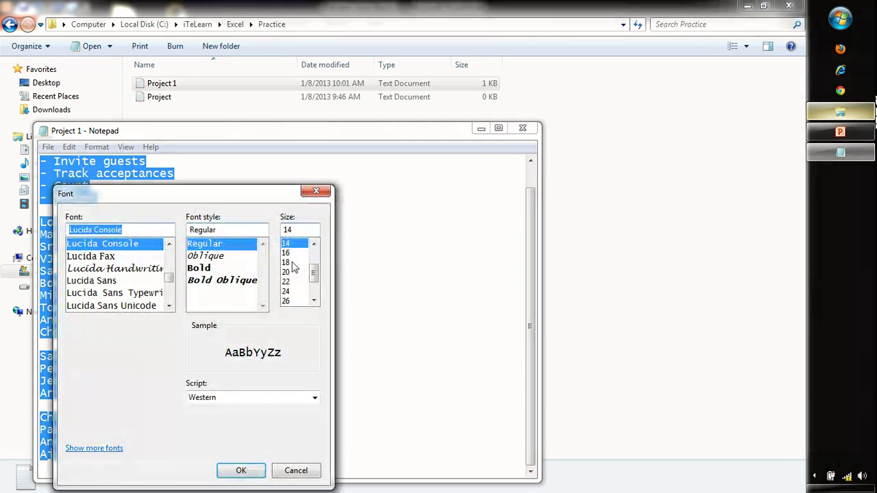
click(294, 263)
click(255, 472)
click(307, 402)
scroll(308, 402, up, 1)
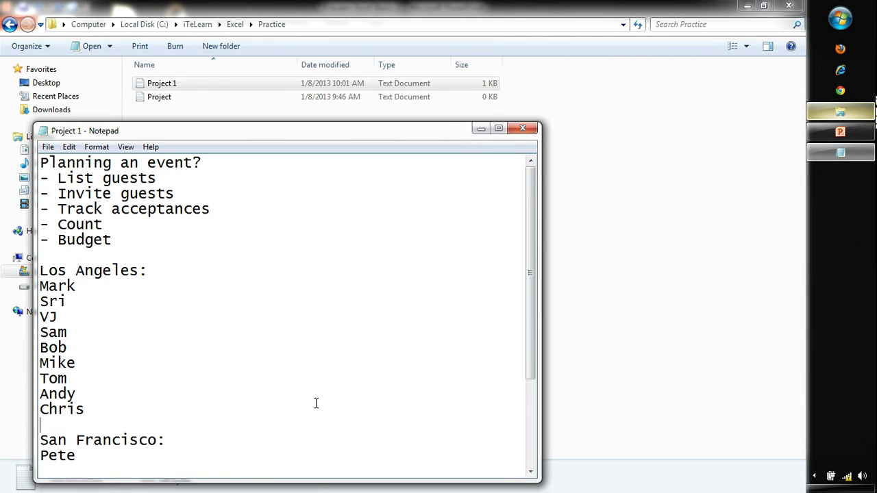
Step: Insert a block of 14 blank lines between the Budget item and the Los Angeles guest list
click(111, 255)
key(Return)
key(Return)
key(Return)
key(Return)
key(Return)
key(Return)
key(Return)
key(Return)
key(Return)
key(Return)
key(Return)
key(Return)
key(Return)
key(Return)
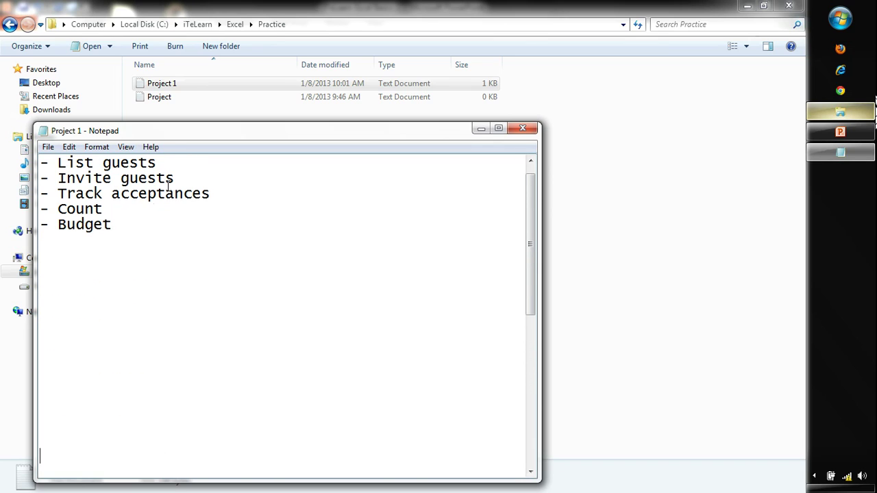
Step: Review the event planning tasks, highlighting the List guests and Invite guests lines in turn
scroll(171, 199, up, 1)
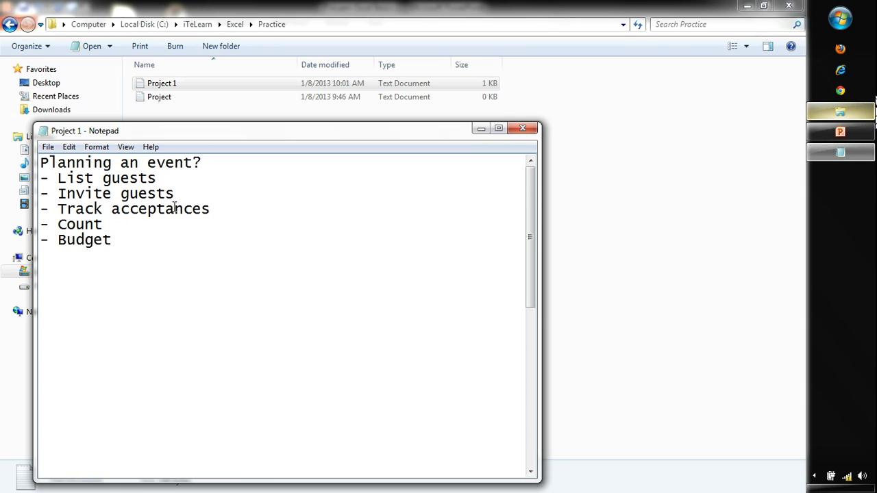
drag(167, 178, 26, 176)
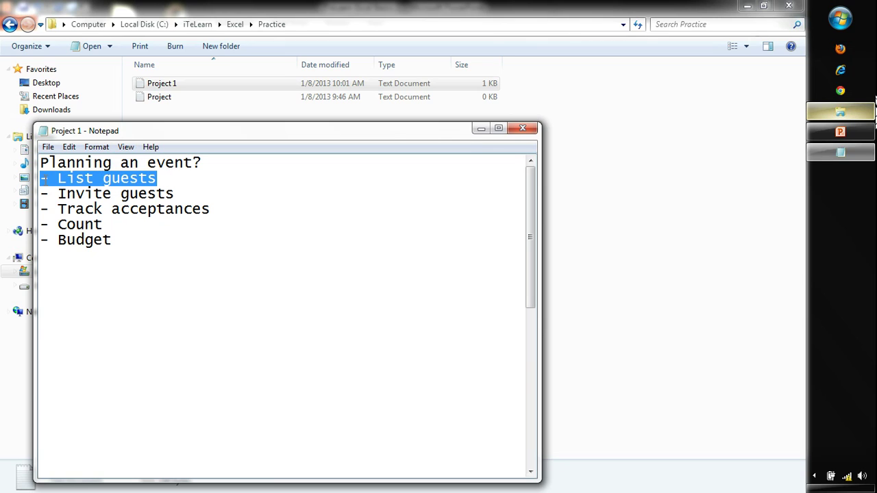
click(177, 193)
drag(176, 193, 3, 193)
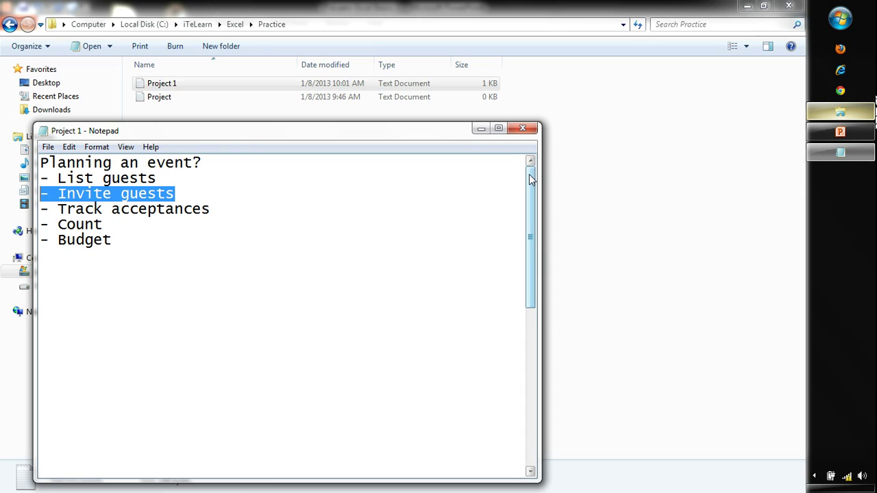
Step: Examine the guest lists for Los Angeles, San Francisco and Chicago, highlighting the city headings and guest names
drag(529, 174, 538, 314)
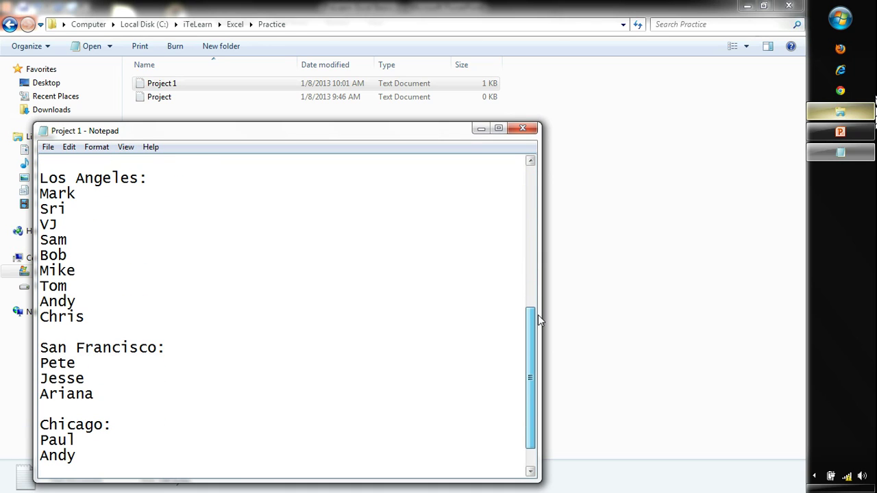
drag(449, 113, 461, 0)
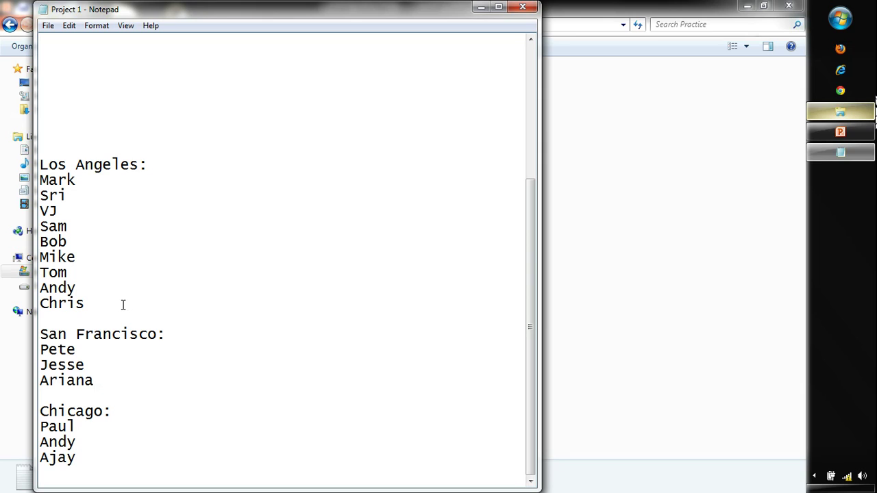
click(182, 165)
drag(183, 165, 28, 169)
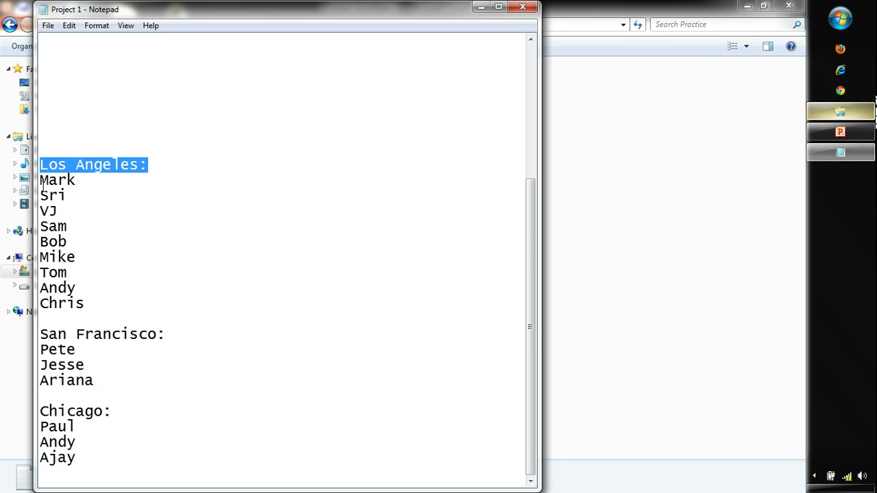
click(202, 341)
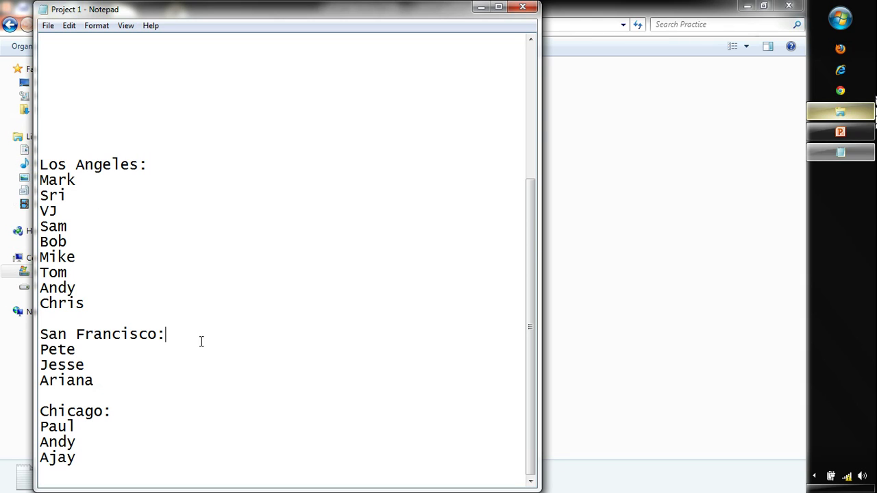
drag(202, 341, 41, 334)
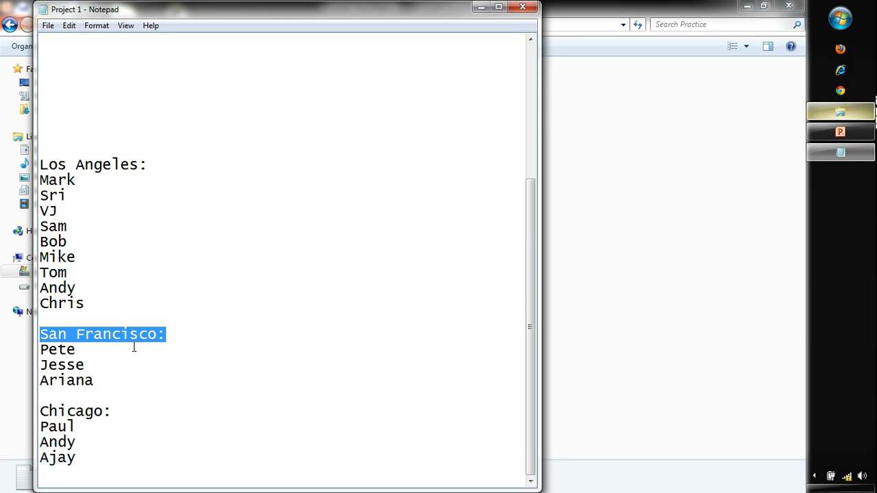
click(220, 445)
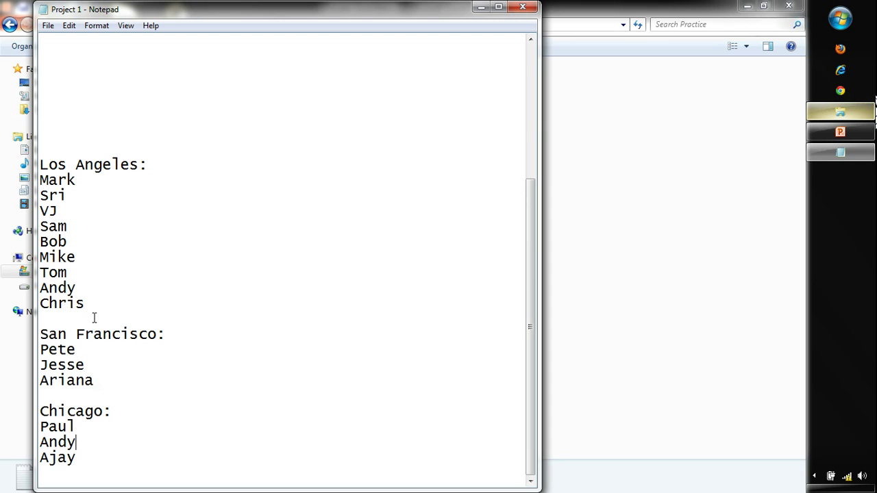
drag(85, 304, 18, 184)
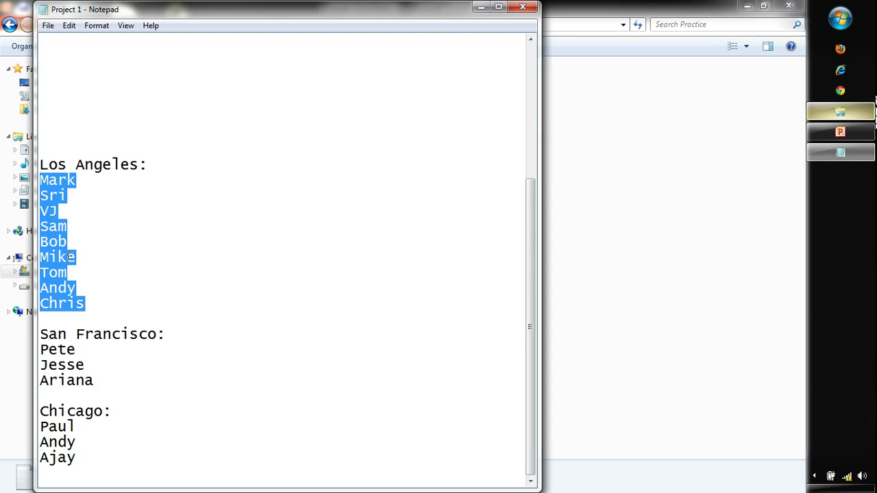
drag(110, 384, 23, 343)
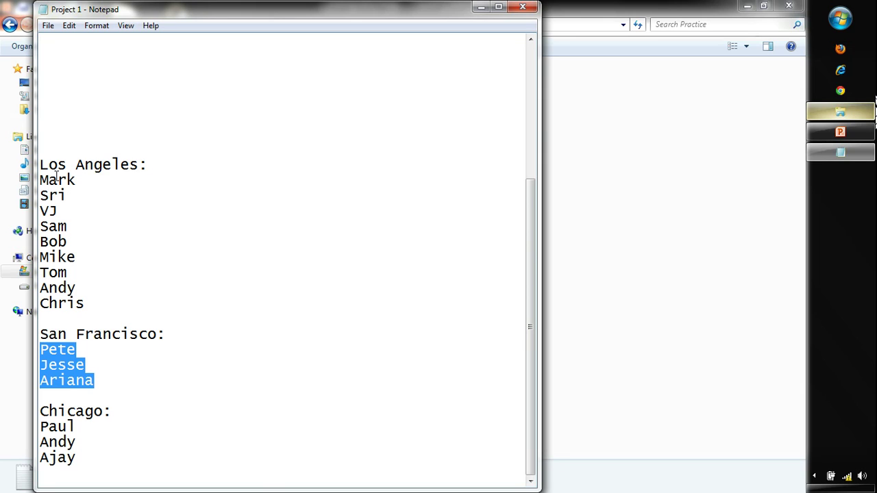
click(126, 307)
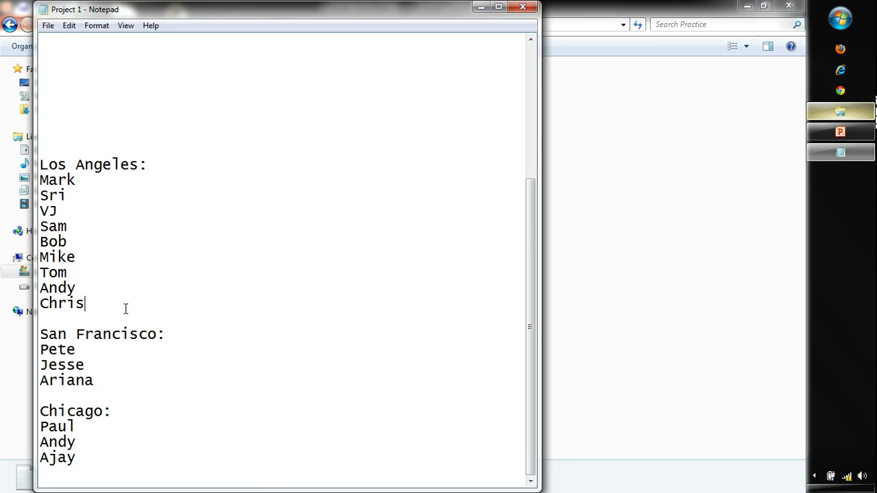
Step: Append the accompanying guest counts +2, +3, +1 and + 0 to the first four Los Angeles guests
click(149, 174)
text(+2)
key(Down)
text(+3)
key(Down)
text(+1)
key(Down)
text(+ 0)
Step: Review the first four Los Angeles entries with their added counts, and the whole guest list across the three cities
drag(112, 181, 10, 182)
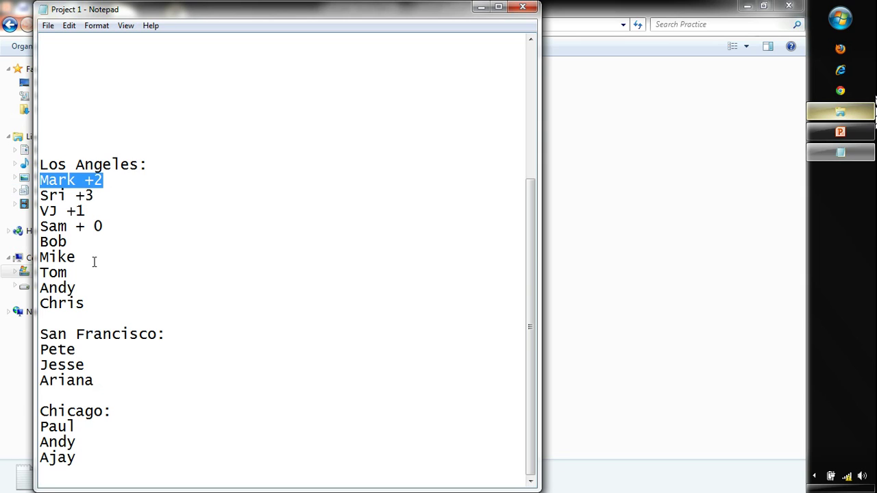
click(108, 228)
drag(108, 228, 39, 182)
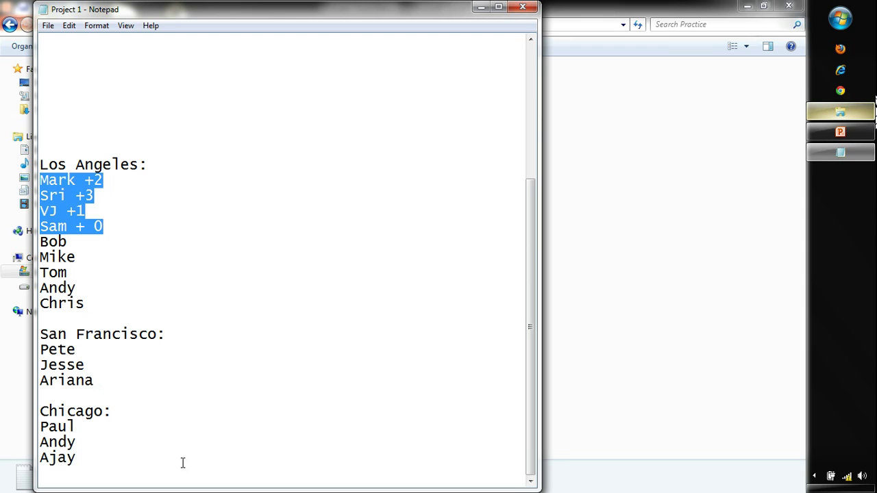
drag(166, 468, 40, 165)
click(172, 155)
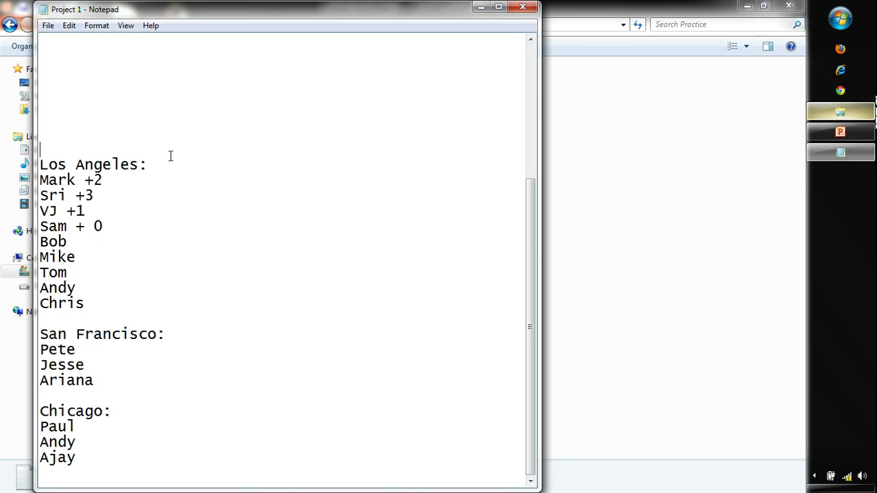
Step: Switch to the Practice folder, create a Microsoft Excel worksheet named Project 1 there, and open it
click(579, 196)
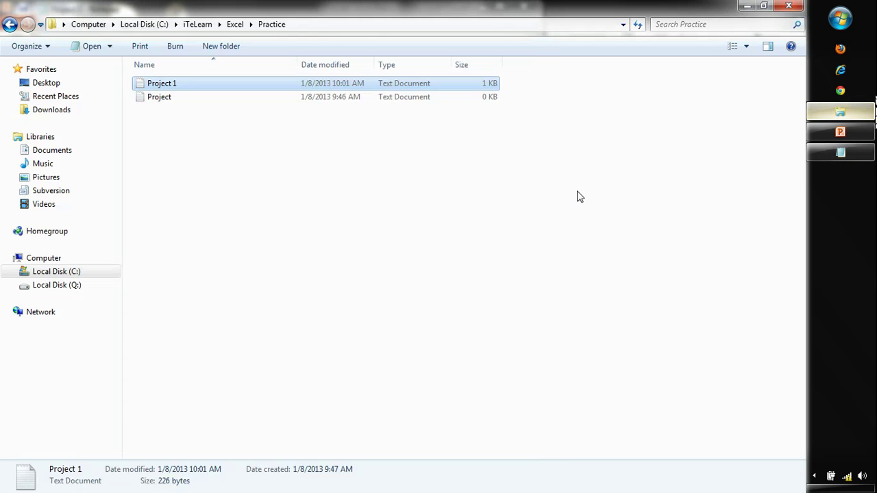
right_click(430, 186)
mouse_move(473, 378)
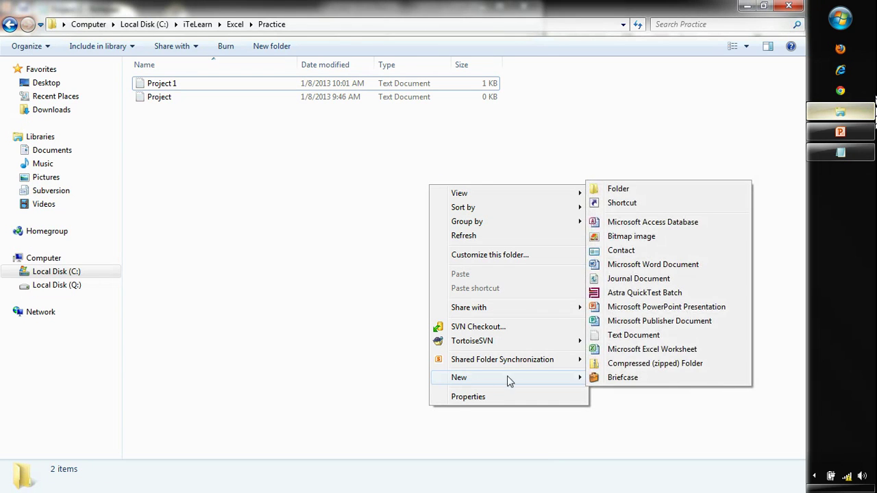
click(644, 353)
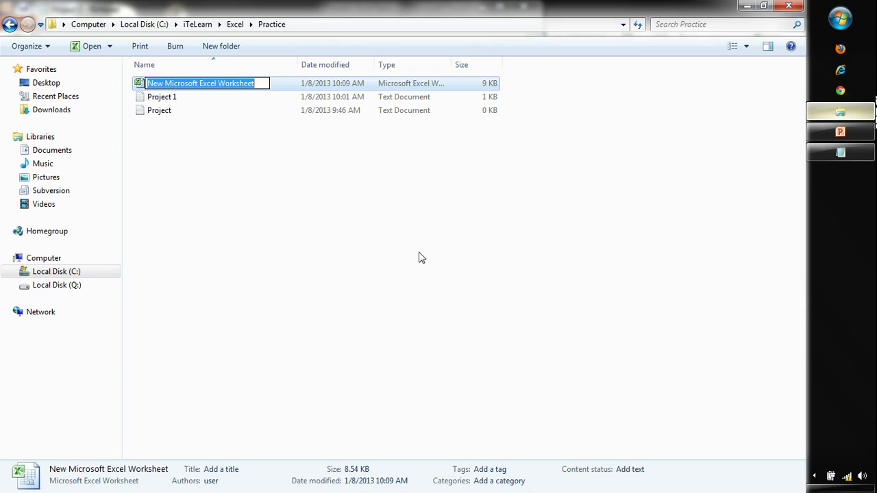
text(Projec)
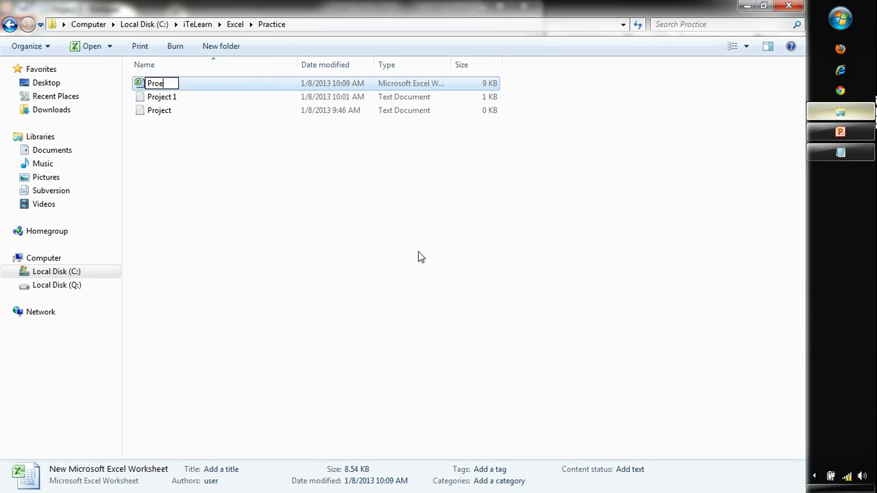
text(t 1)
key(Return)
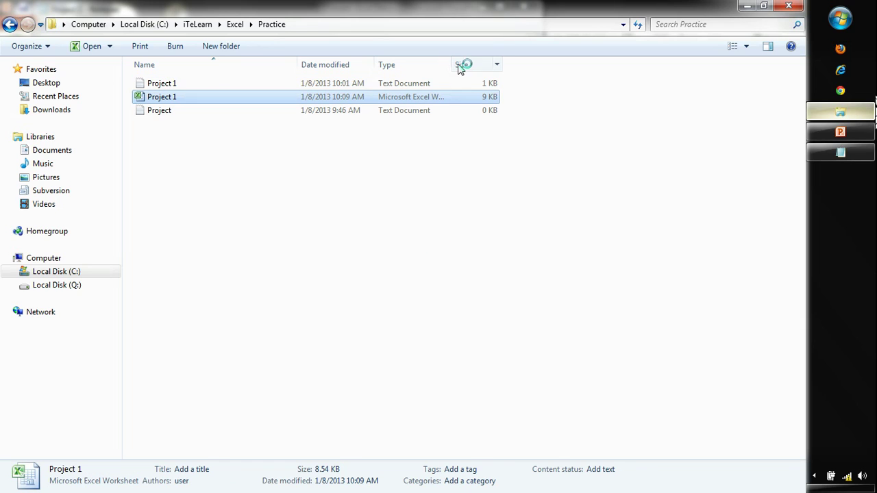
key(Return)
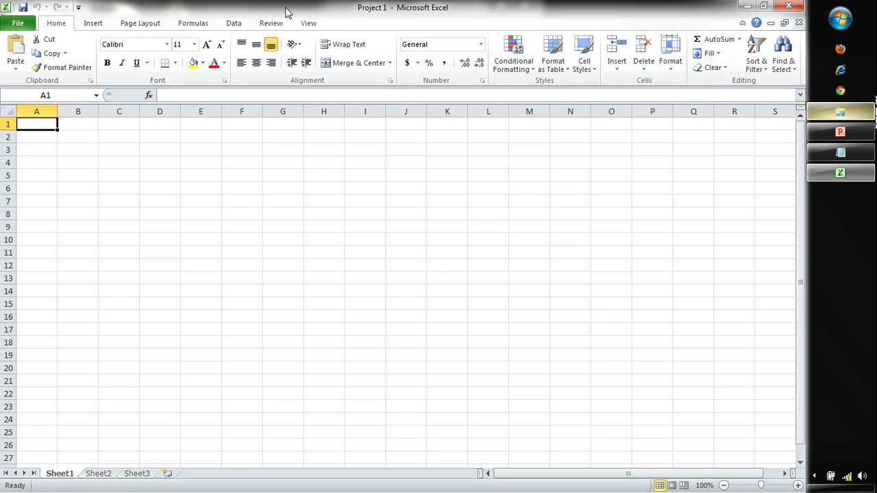
Step: Look over the viewing commands and the empty worksheet grid, and select cell I20
click(308, 26)
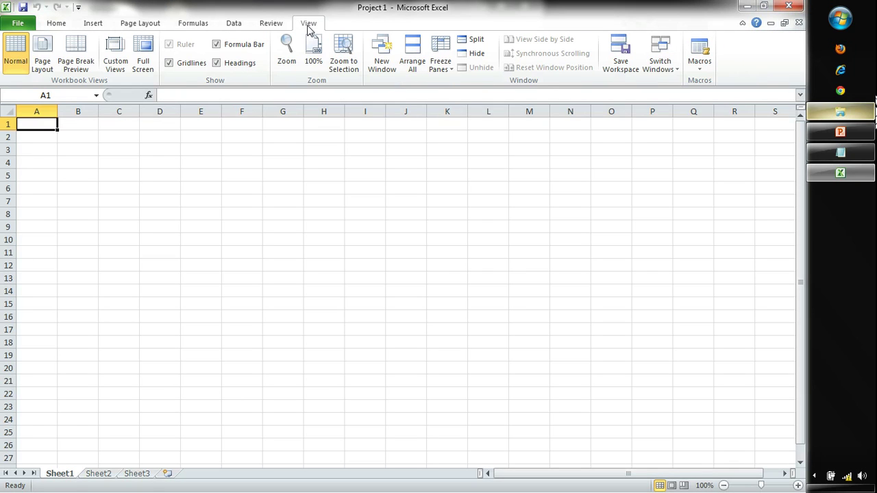
click(56, 26)
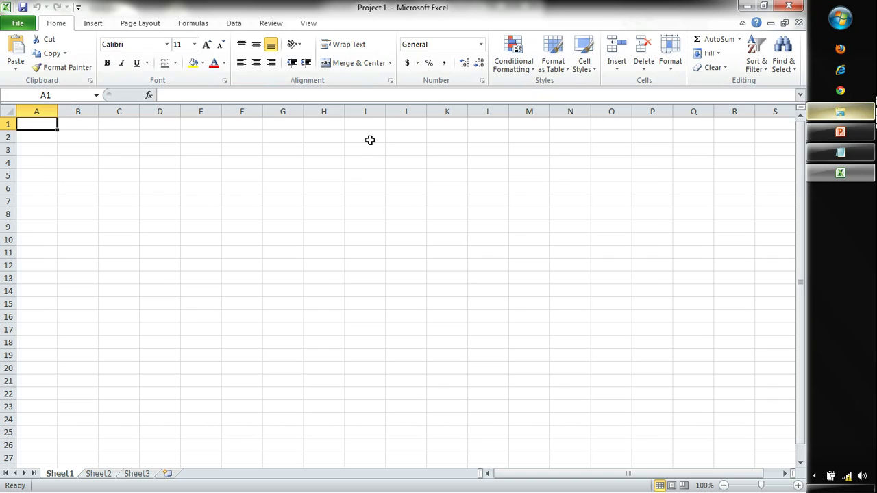
drag(252, 321, 360, 462)
click(366, 302)
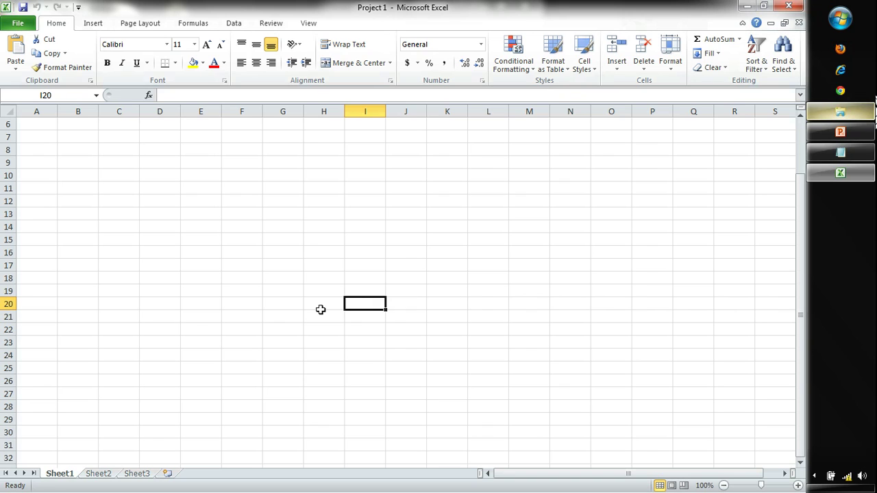
key(alt+Tab)
right_click(193, 174)
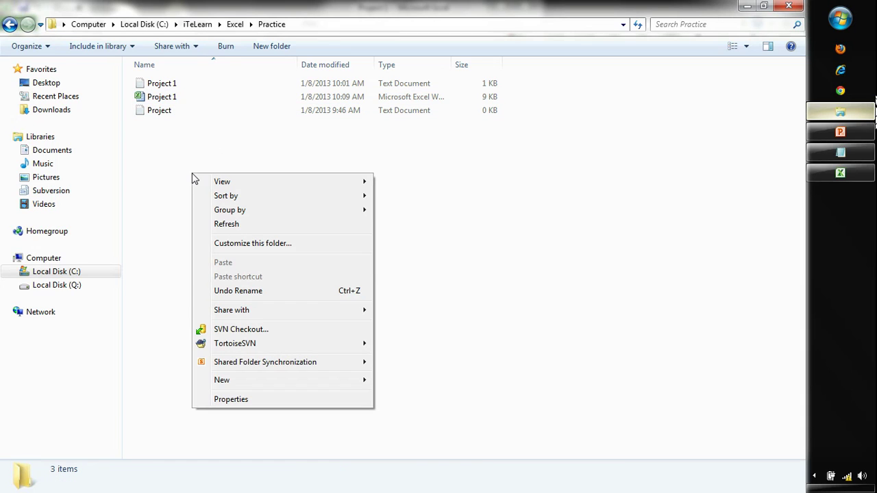
mouse_move(257, 383)
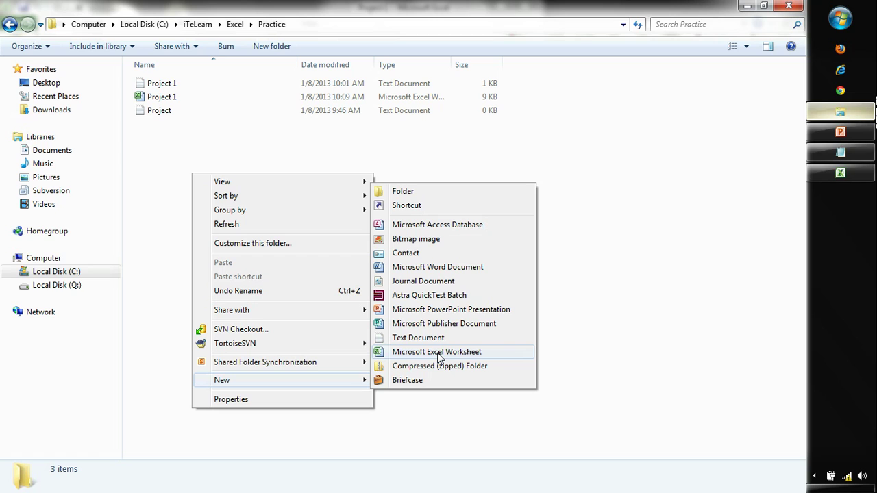
key(alt+Tab)
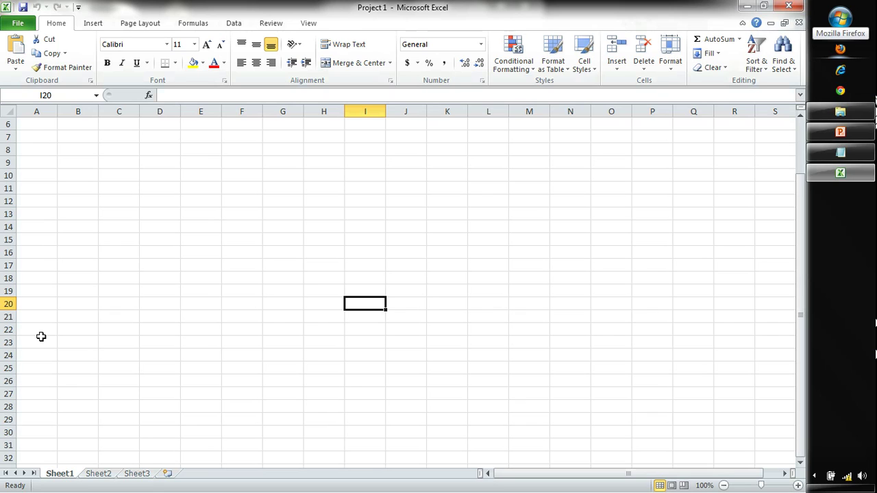
Step: Restore the workbook from full-screen size, and move and resize its window over the Practice folder
double_click(692, 8)
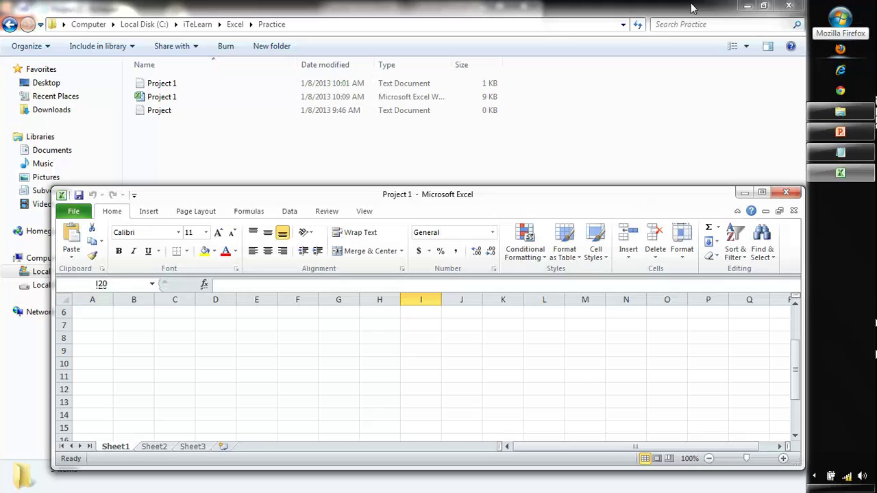
drag(533, 192, 497, 76)
drag(766, 346, 692, 446)
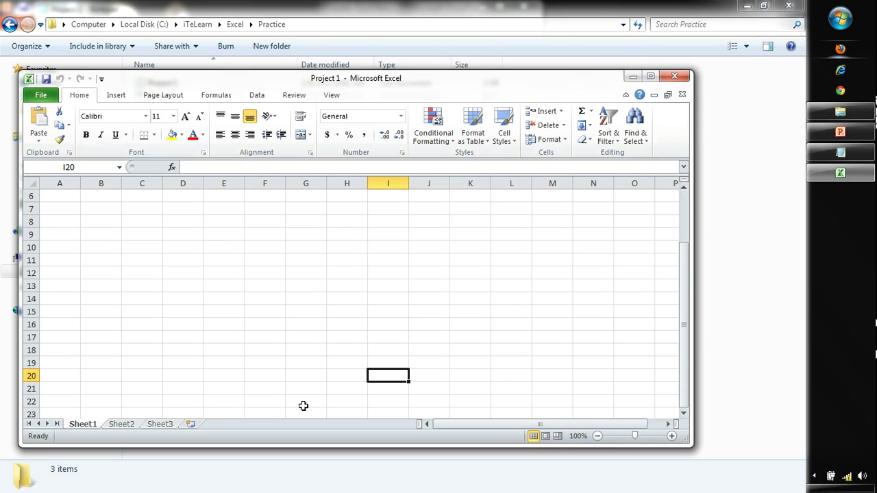
Step: Look through the Sheet2 and Sheet3 worksheets and return to Sheet1
click(121, 425)
click(148, 427)
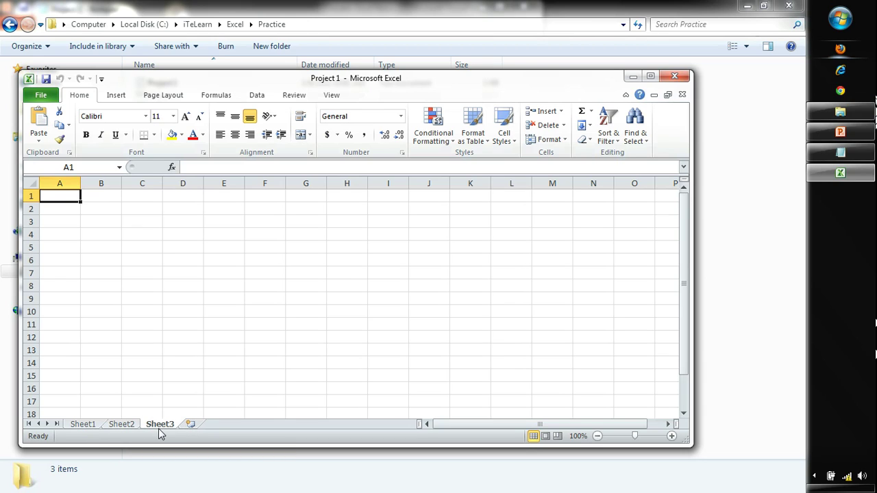
click(82, 424)
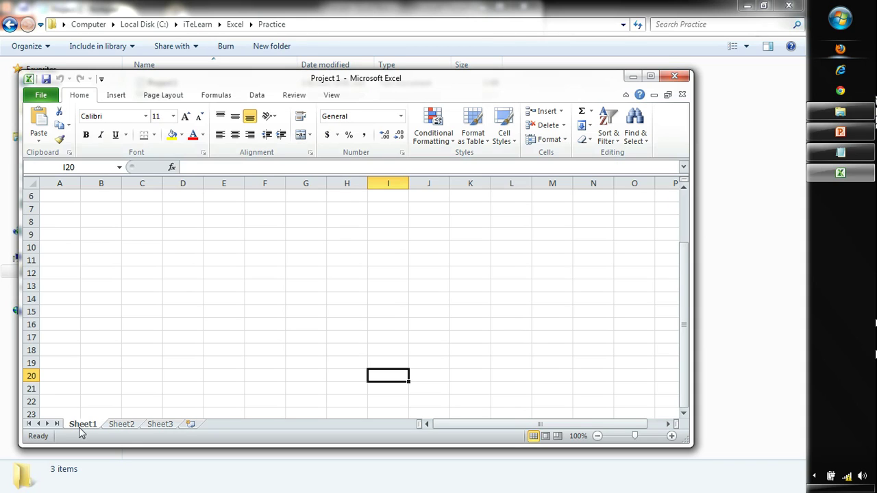
Step: Rename the Sheet1 worksheet as Guests
right_click(80, 429)
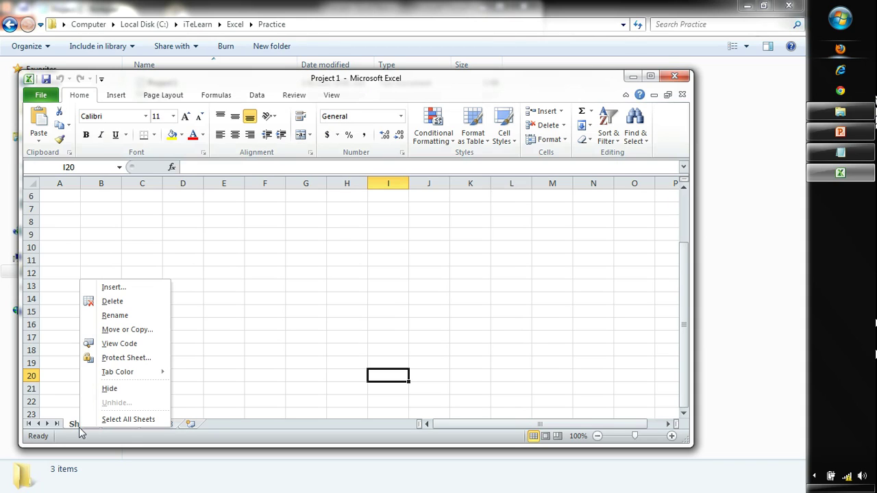
click(121, 319)
text(G)
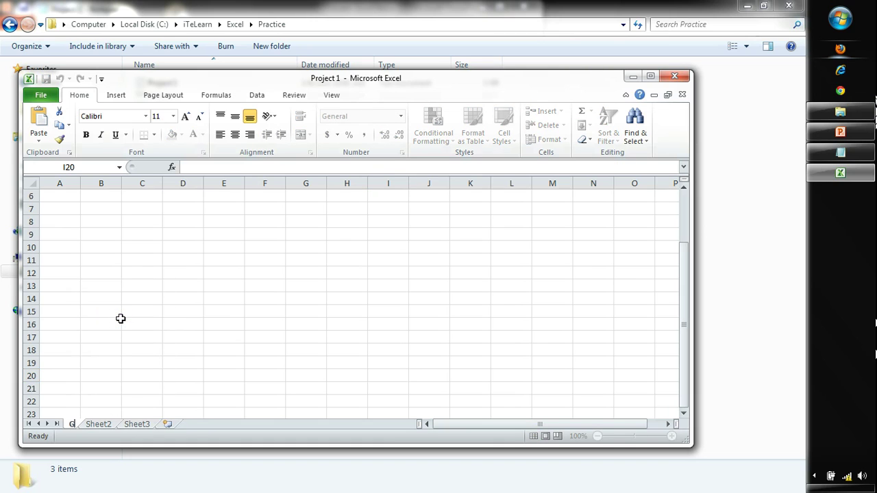
text(uests)
key(Return)
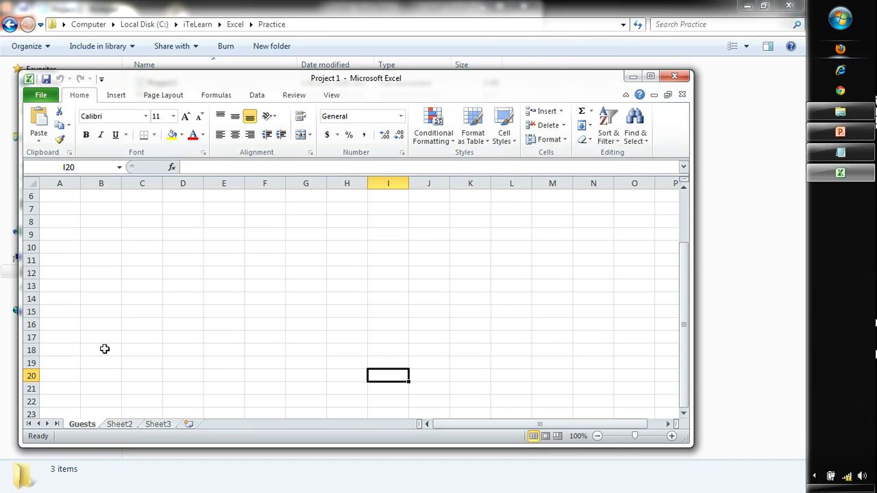
Step: Arrange the Project 1 workbook and the Project 1 Notepad file side by side, each filling half of the screen
scroll(108, 306, up, 2)
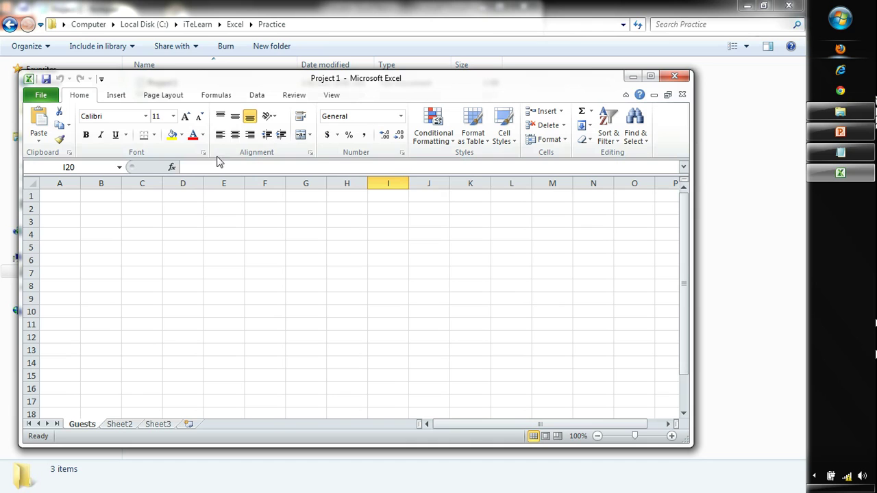
drag(181, 83, 365, 66)
key(super+Right)
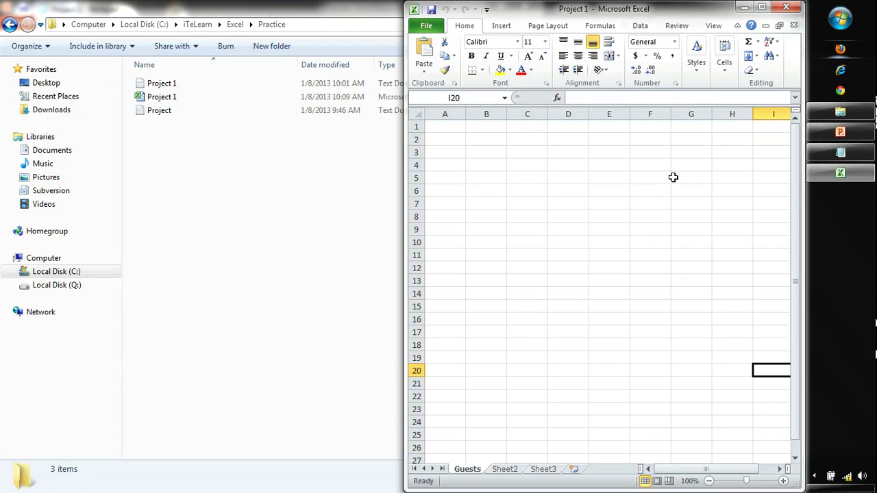
click(832, 155)
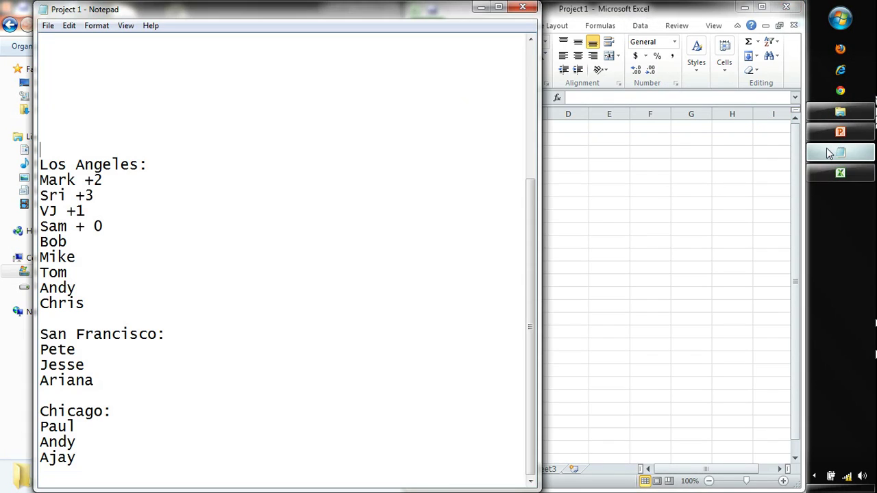
key(super+Left)
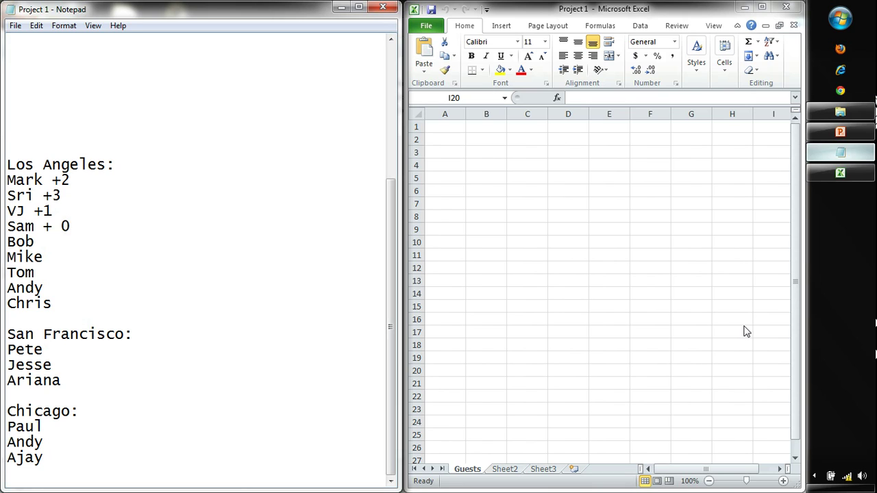
Step: Highlight the cell block A1:H14 on the Guests sheet and go back to cell A1
click(447, 126)
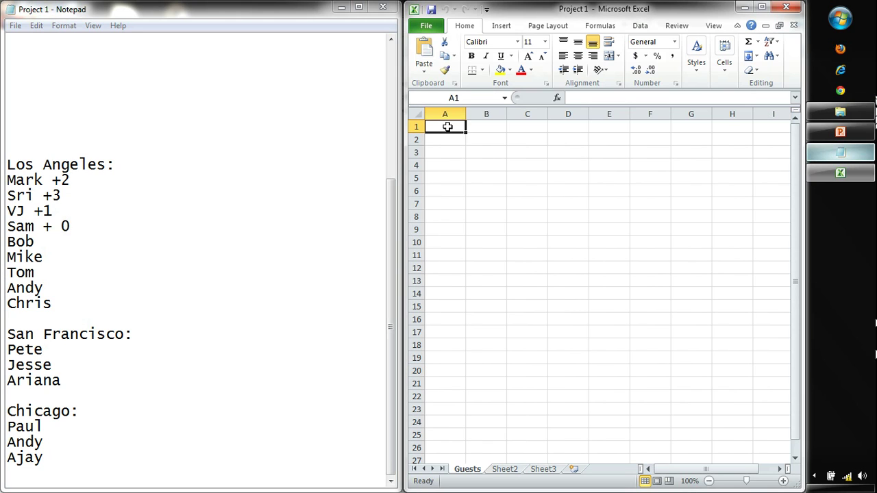
drag(446, 126, 736, 288)
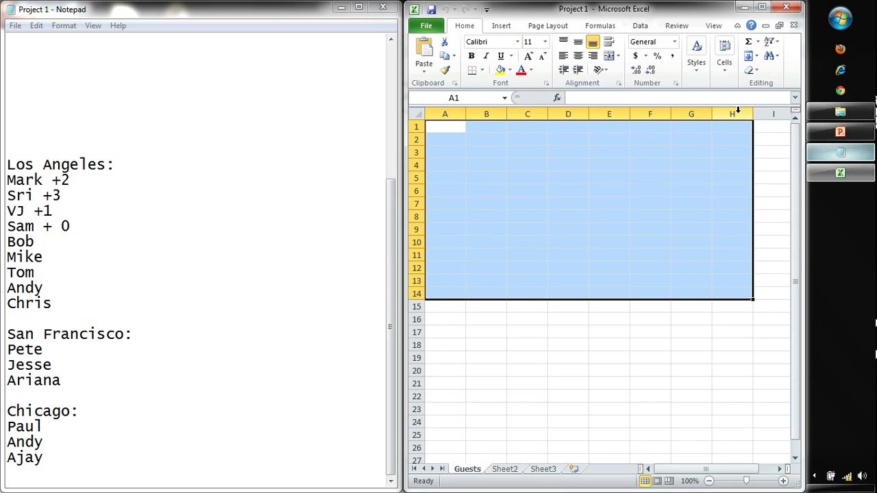
click(483, 152)
click(452, 136)
click(459, 129)
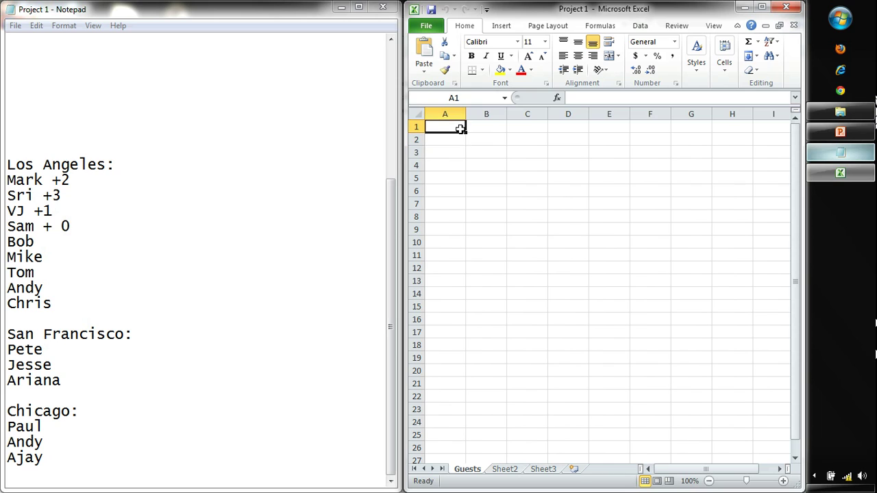
Step: Copy the Los Angeles guest list from the Notepad file and enter the sample text sdfsdfsdf in cell A1
drag(62, 300, 3, 164)
key(ctrl+c)
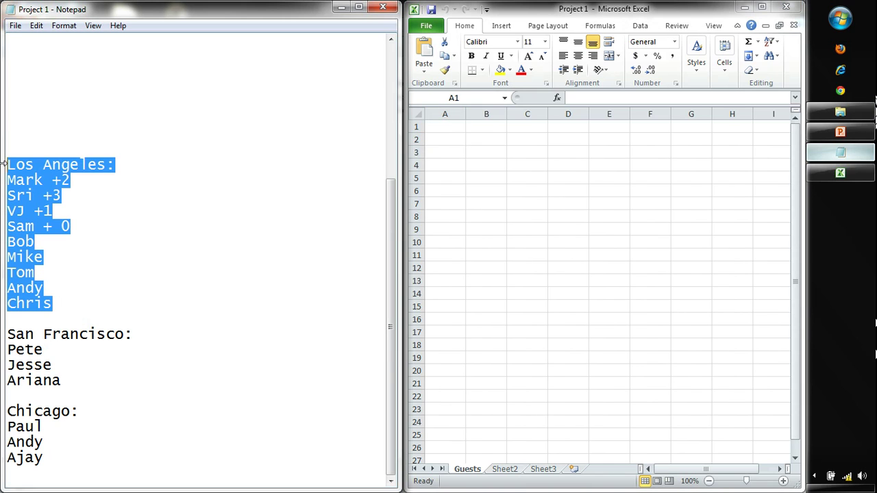
click(449, 122)
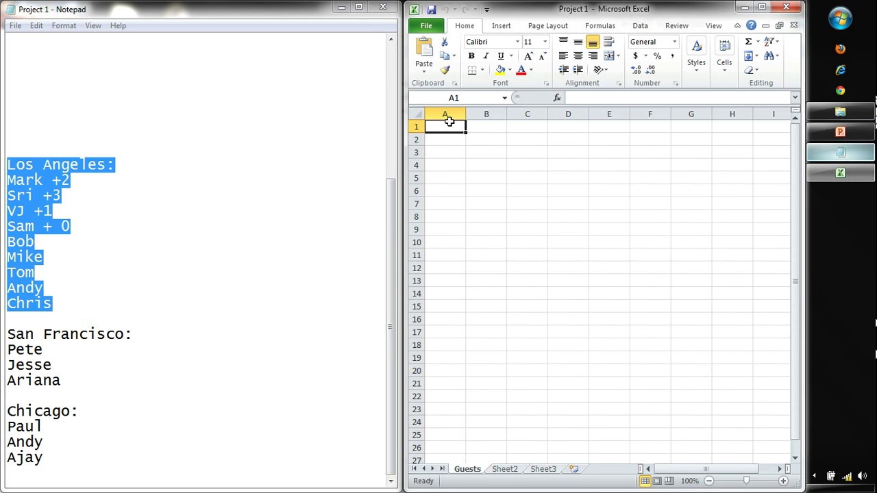
text(sdfsdfsdf)
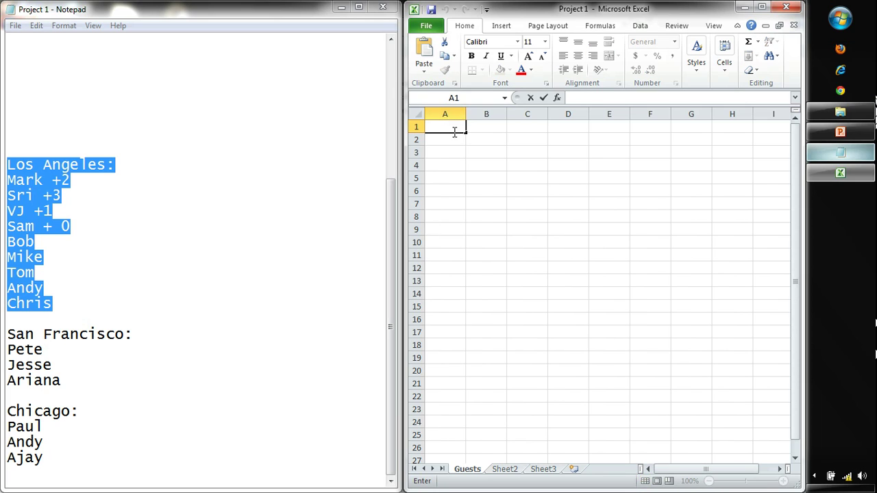
key(Return)
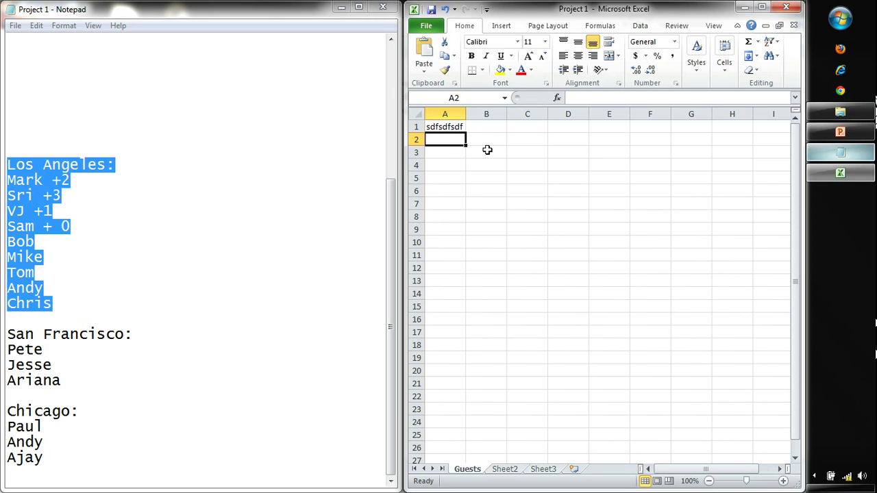
Step: Paste the copied Los Angeles list as text inside cell A2 and widen column A to fit it
double_click(442, 140)
key(ctrl+v)
key(Return)
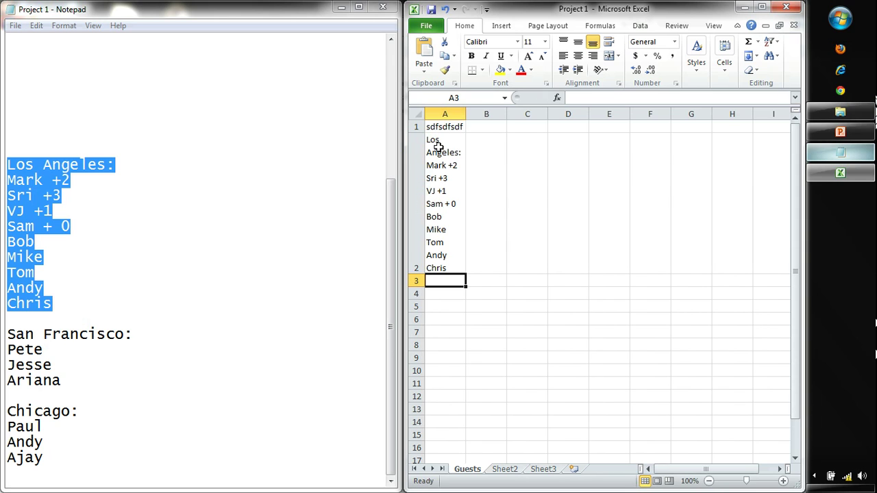
drag(466, 114, 523, 115)
click(128, 236)
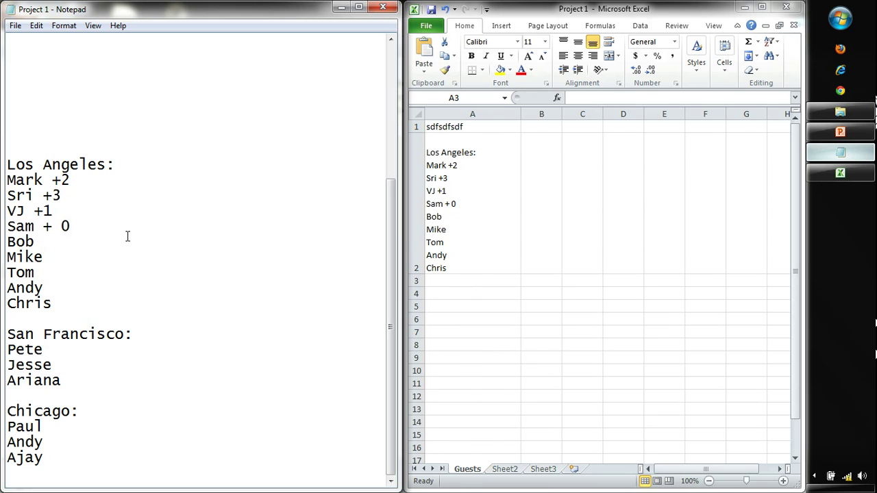
click(489, 216)
click(498, 205)
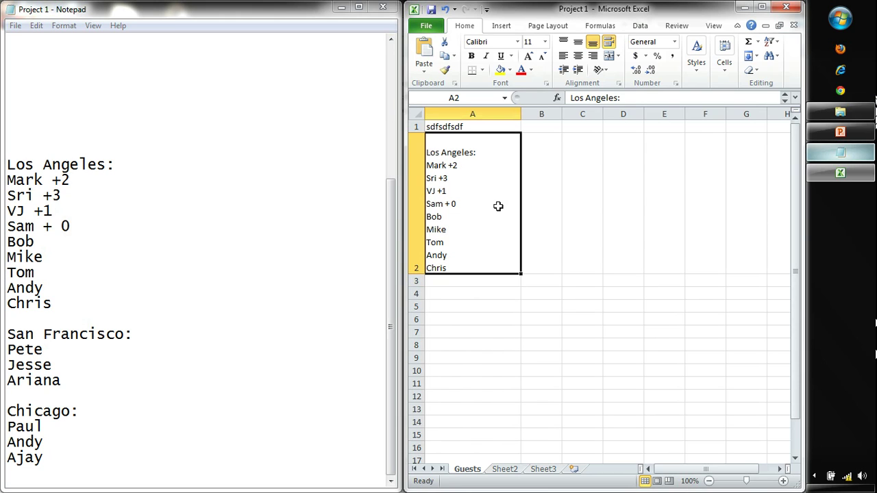
click(557, 200)
click(572, 201)
click(617, 188)
click(592, 191)
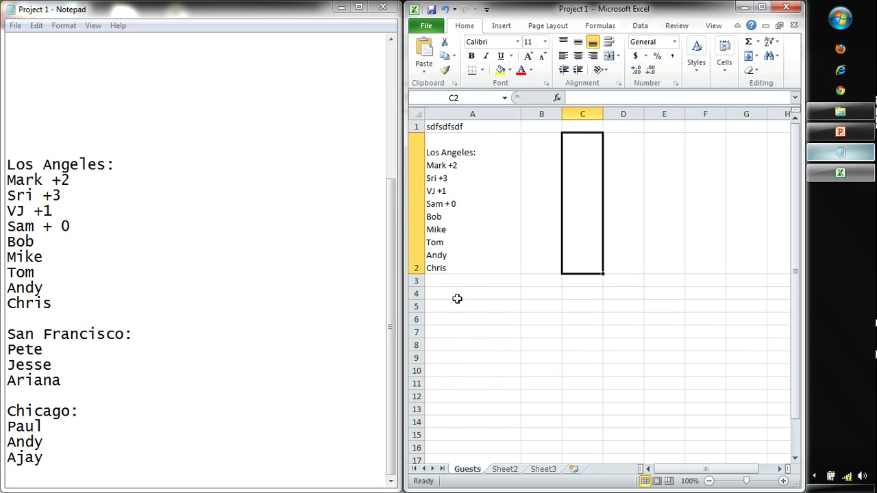
Step: Replace the sample text in cell A1 with the header Guest Name and enter Location in cell B1
click(473, 124)
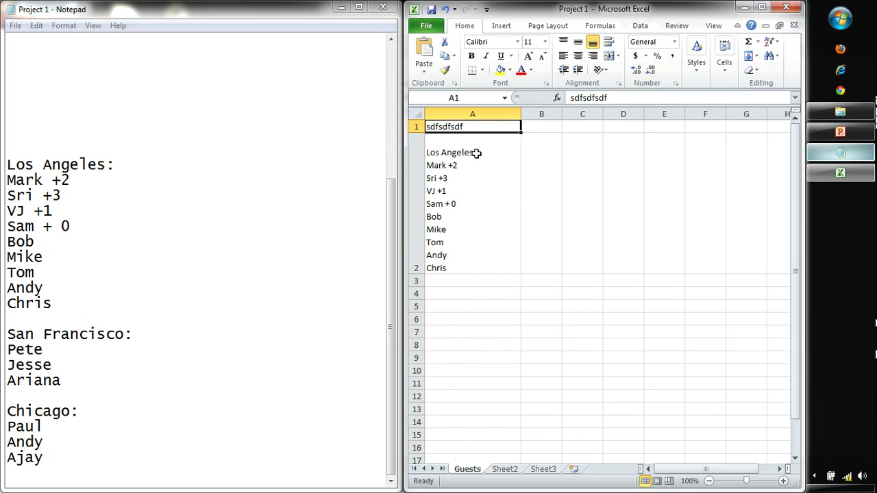
text(Guest Name)
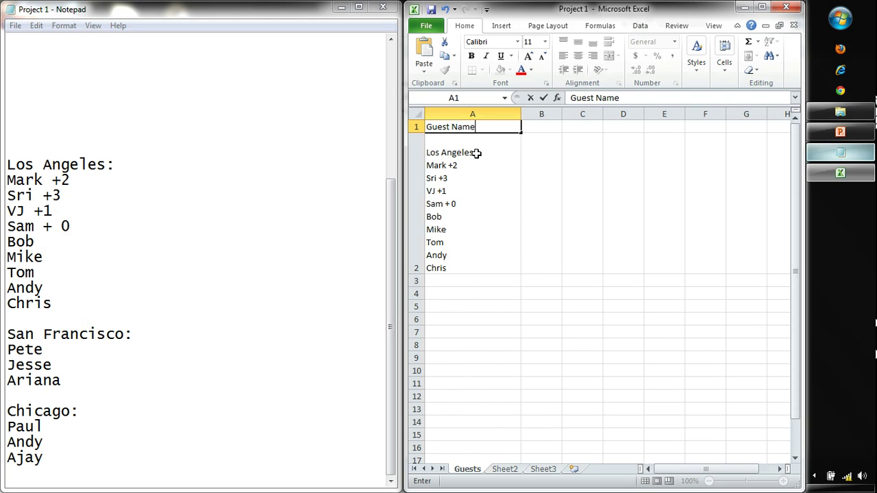
key(Return)
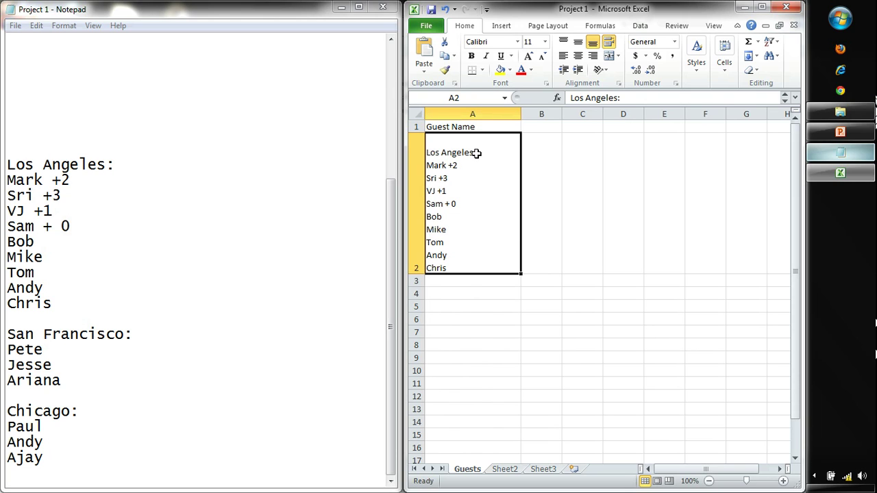
click(417, 126)
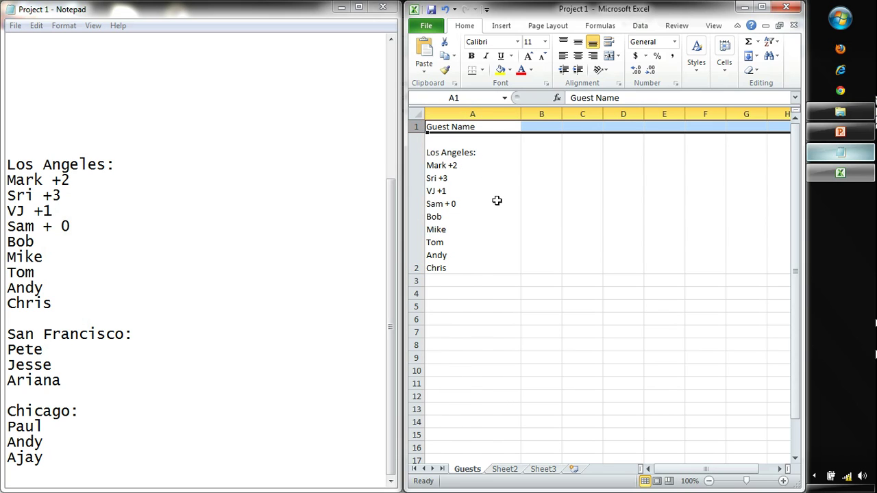
click(535, 127)
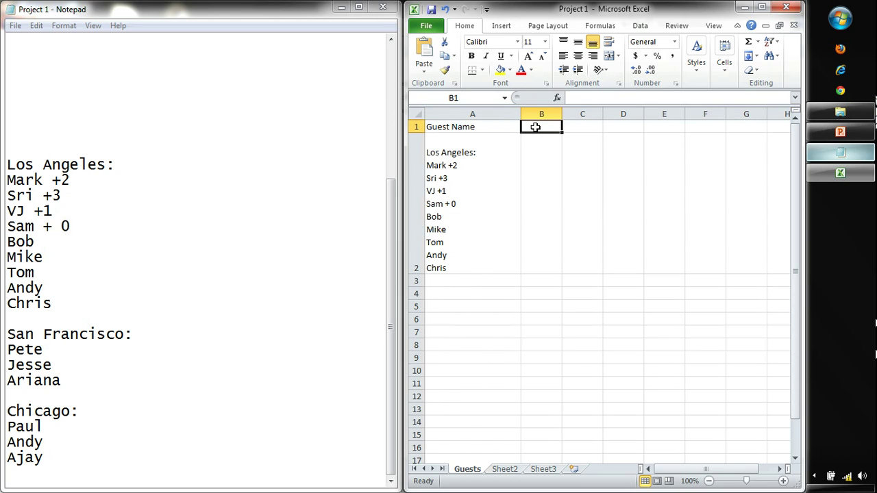
text(Location)
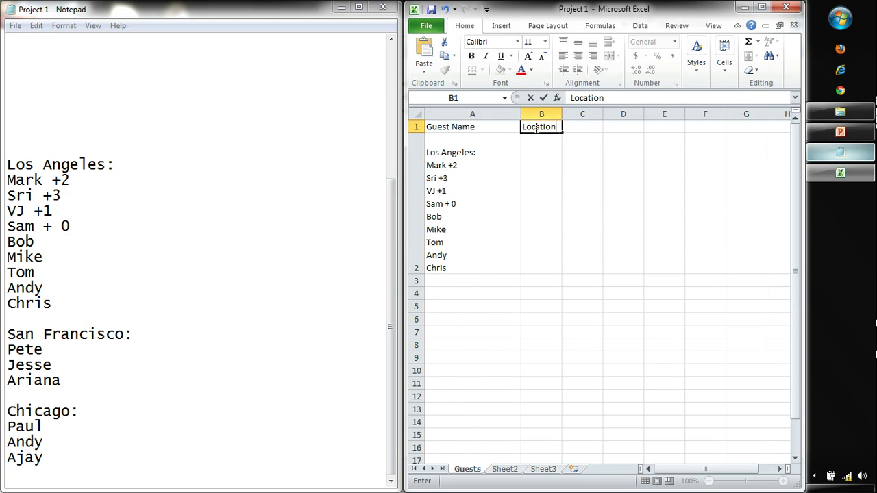
key(Return)
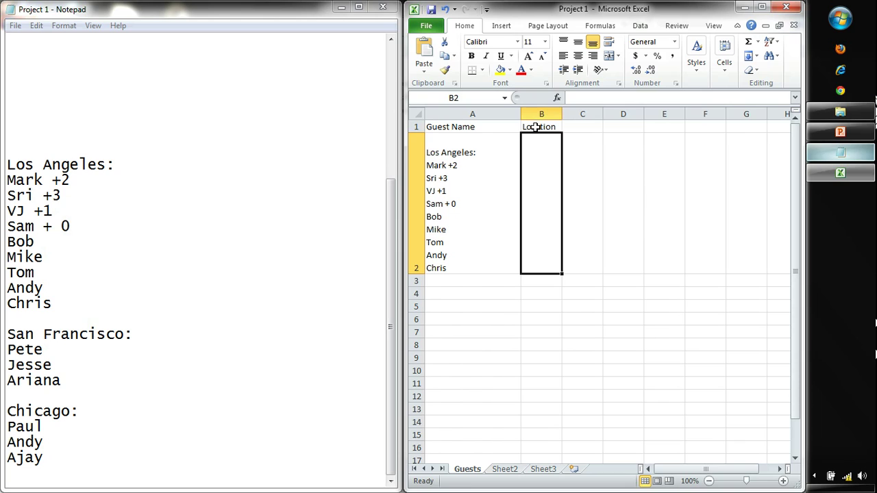
Step: Enter the headers Email in cell C1 and Total Guests in cell D1
key(Right)
key(Up)
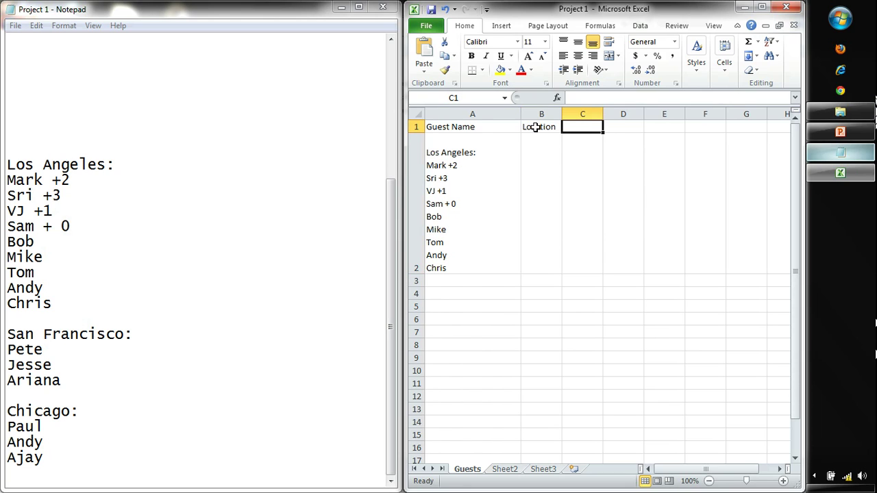
text(Email)
key(Return)
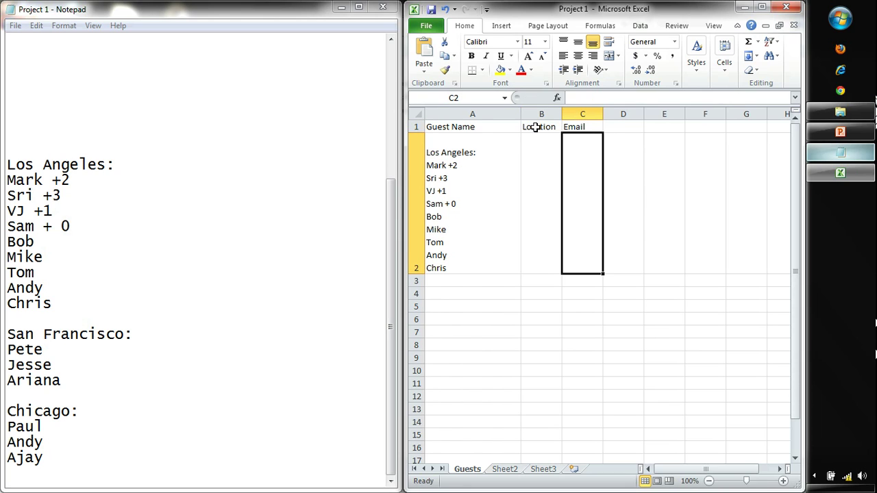
key(Up)
key(Right)
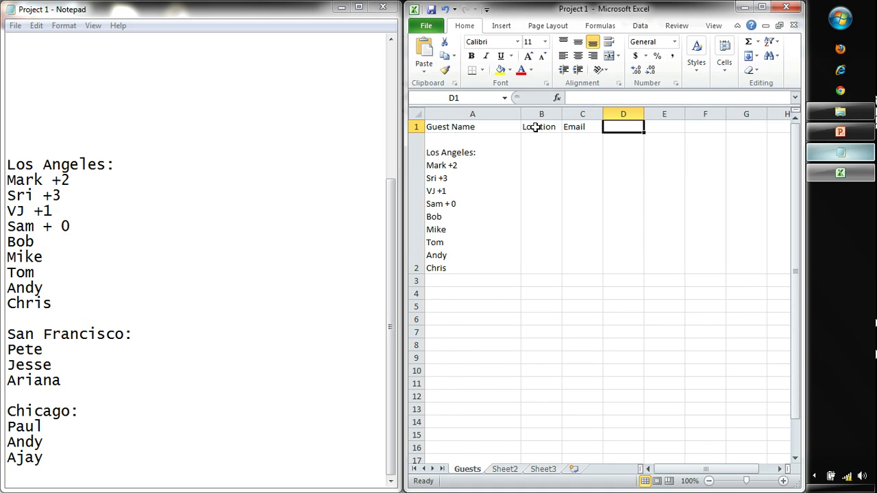
text(Total)
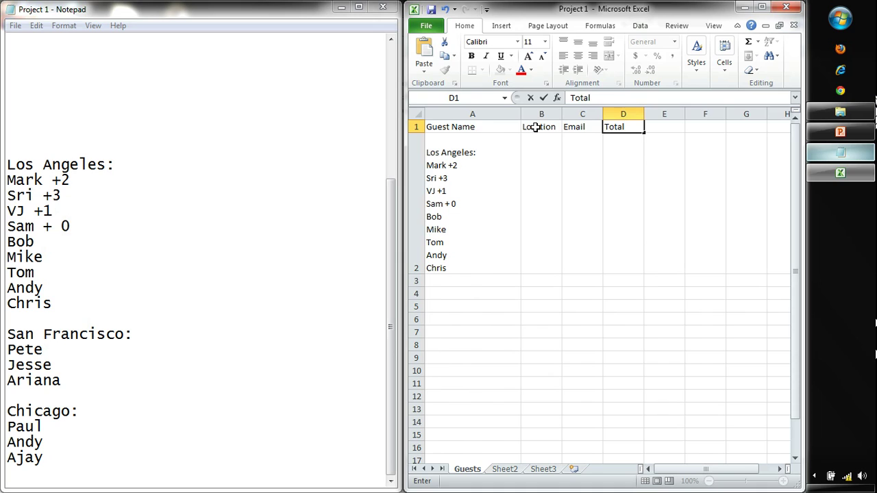
text( Guests)
key(Return)
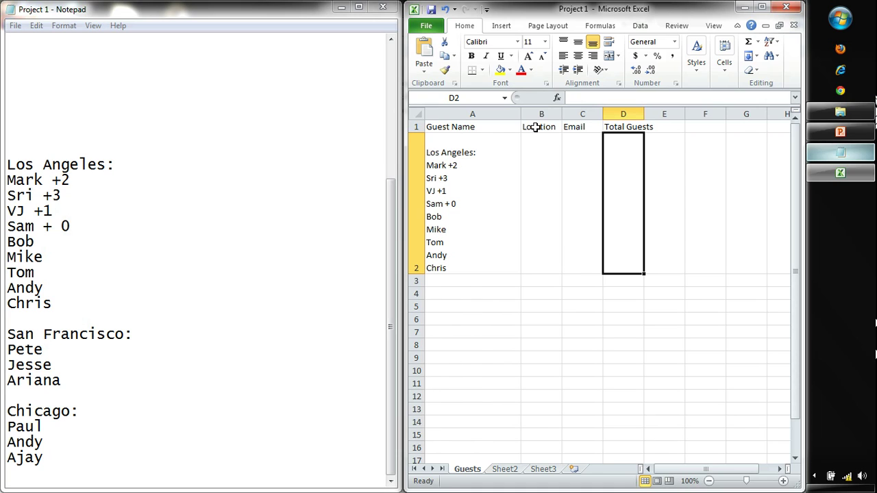
Step: Go over the header cells in row 1 and compare the Los Angeles list in Notepad with cell A2
click(483, 129)
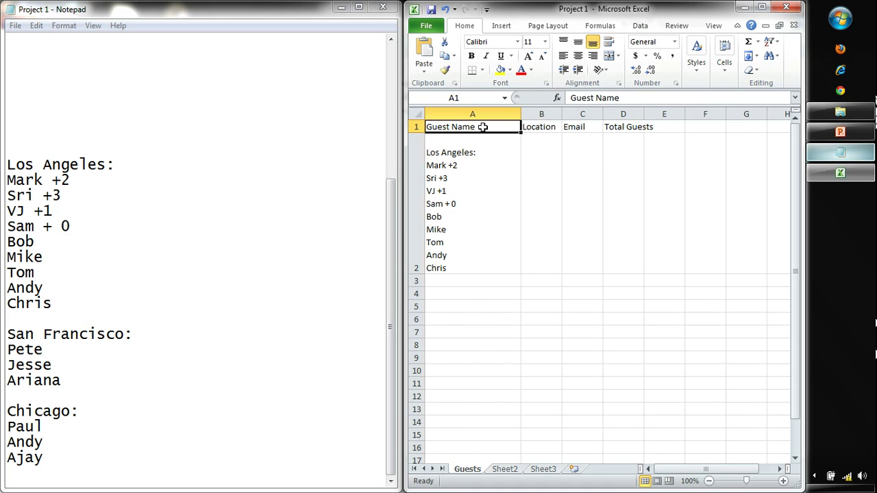
click(541, 127)
click(575, 126)
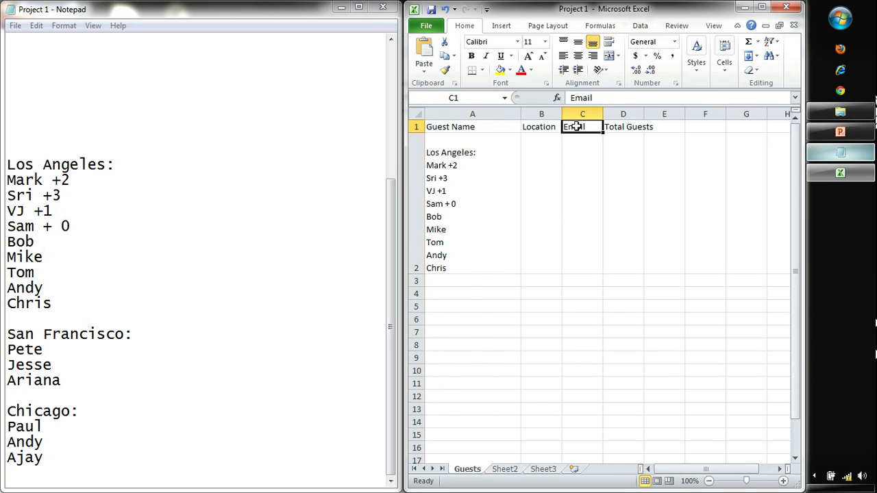
click(648, 127)
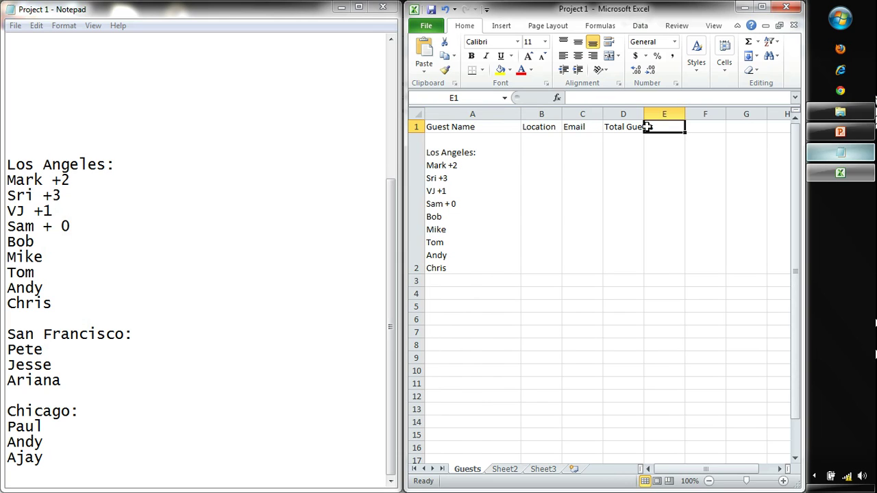
click(429, 153)
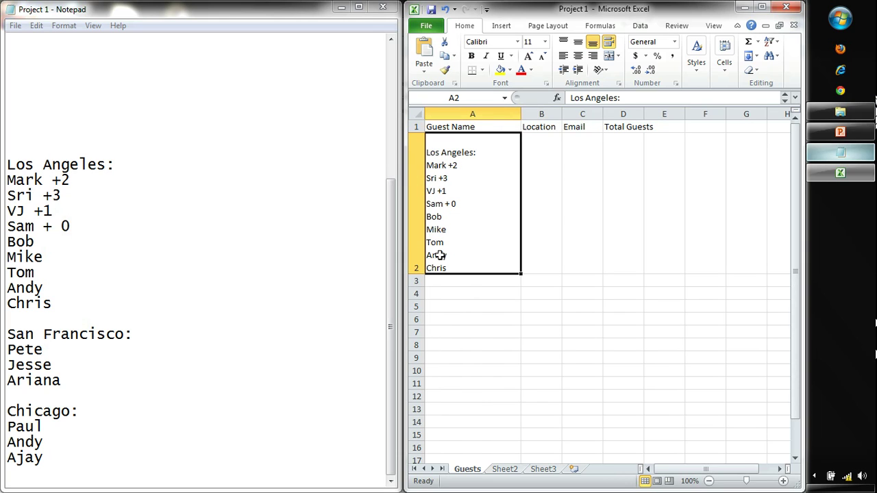
drag(59, 302, 5, 164)
click(469, 214)
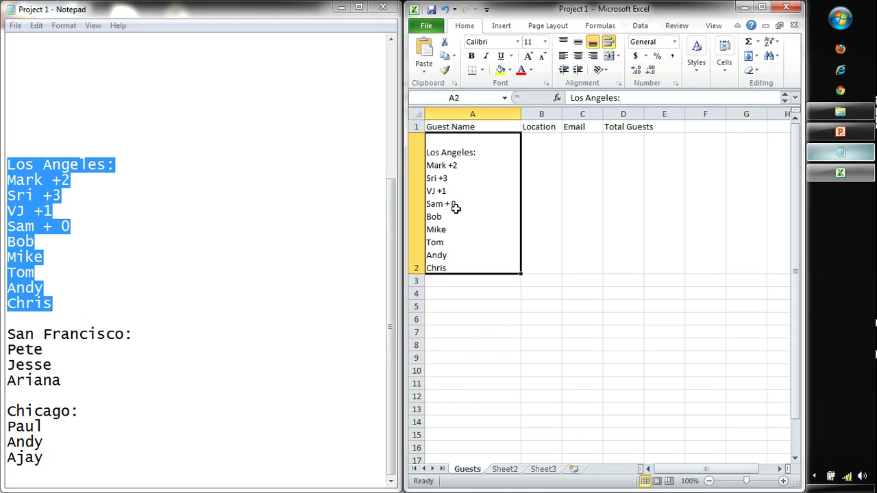
Step: Clear cell A2 and enter the first three Los Angeles guests' names in cells A2 through A4, without their plus counts
key(Delete)
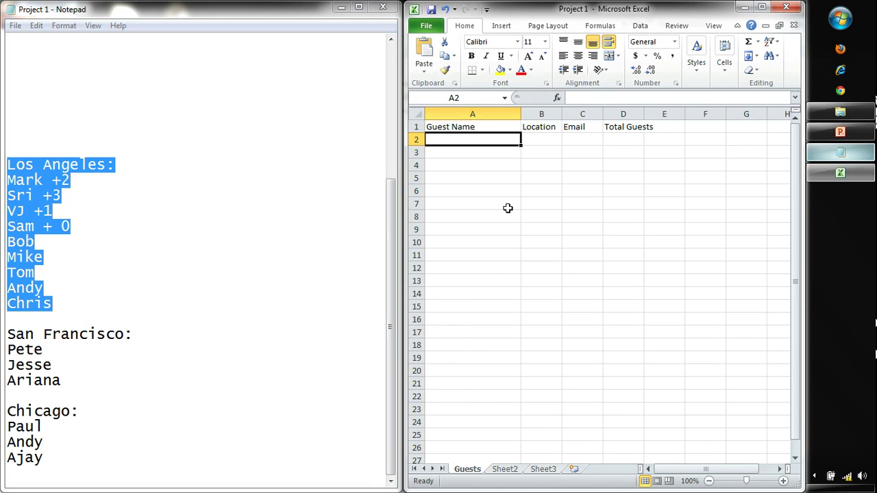
key(Tab)
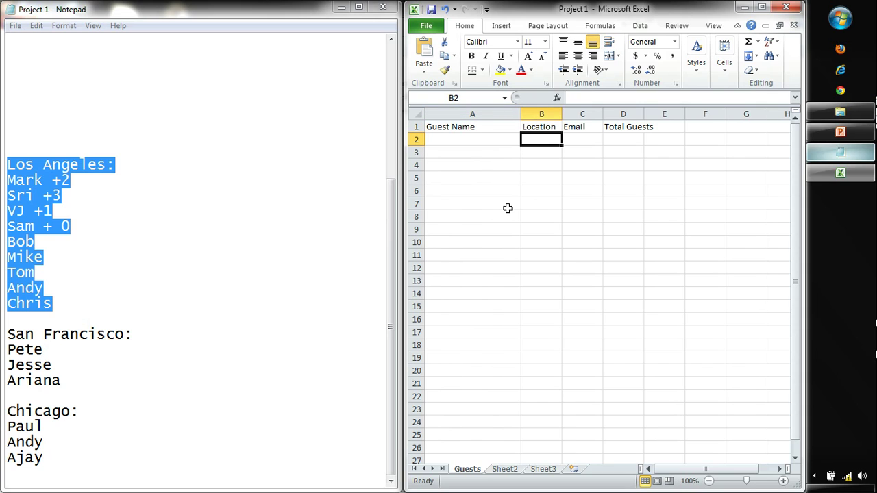
key(shift+Tab)
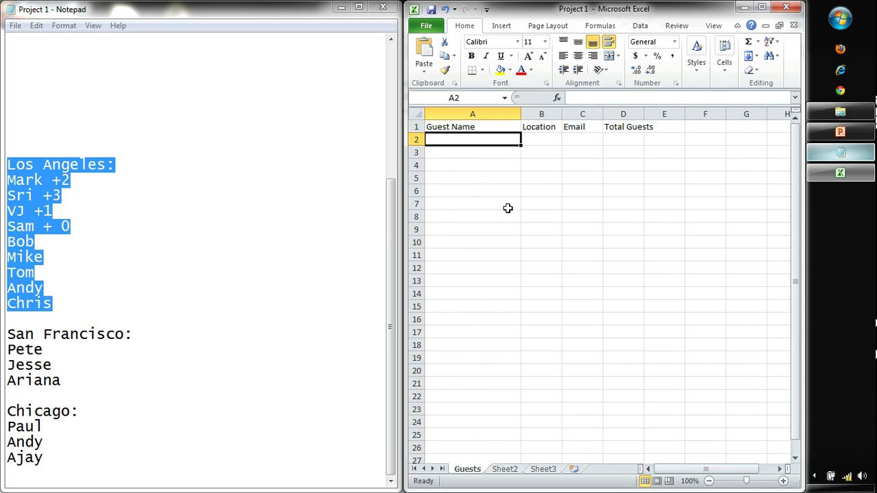
text(Mark)
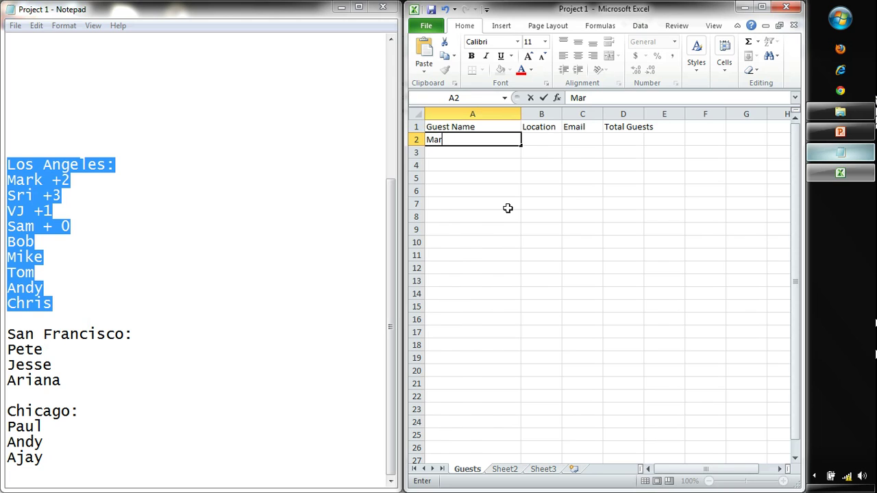
key(BackSpace)
text(k)
key(Return)
text(Sri)
key(Return)
text(VJ')
key(Return)
key(Up)
key(F2)
key(BackSpace)
key(Return)
Step: Copy the remaining six Los Angeles guest lines from Notepad and paste them into column A starting at cell A5
click(26, 199)
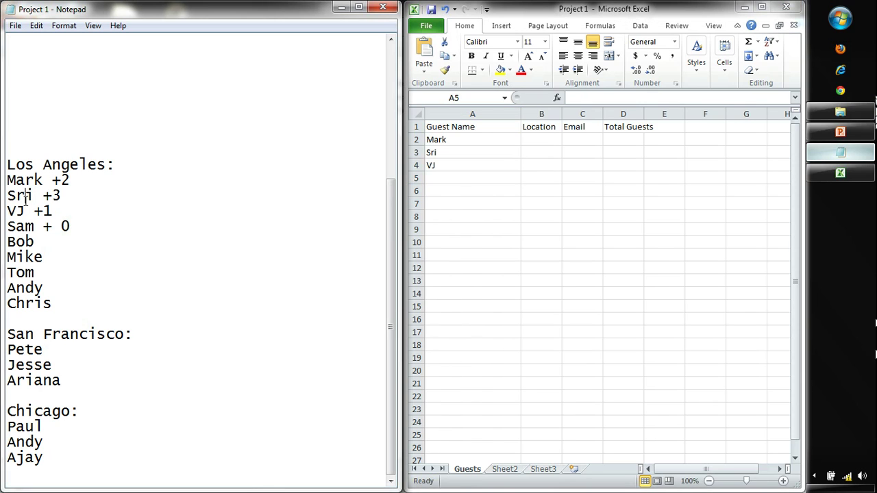
drag(53, 306, 2, 230)
key(ctrl+c)
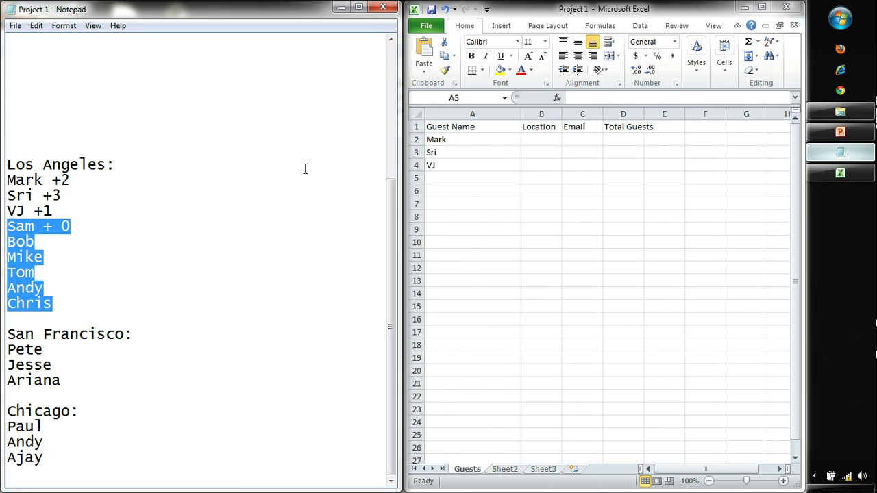
click(438, 179)
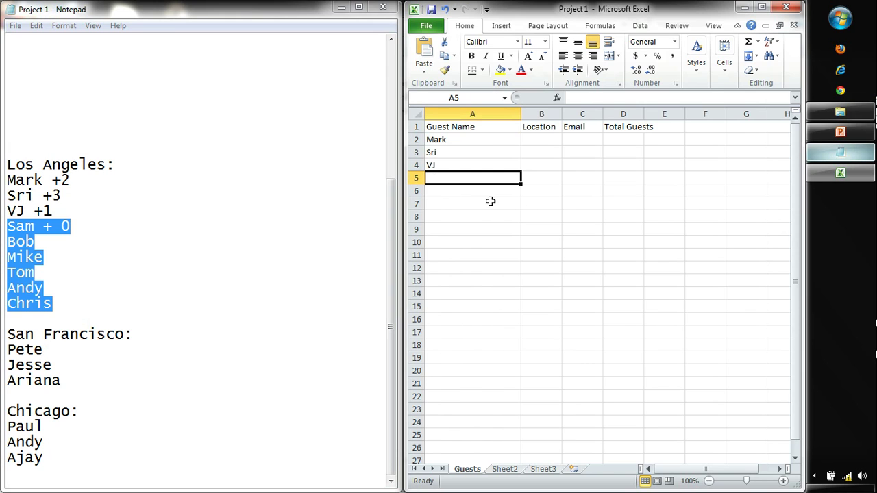
key(ctrl+v)
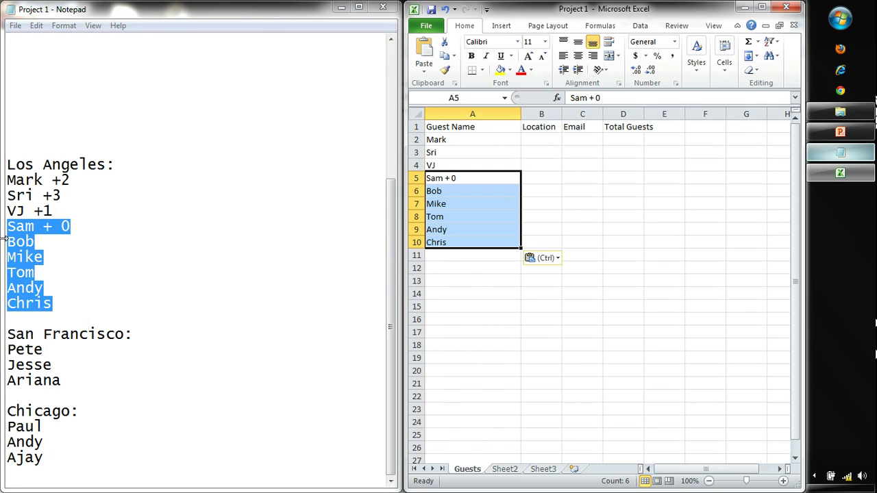
Step: Compare the copied Notepad lines with the pasted guest entries in cells A5 through A10, one line per cell
click(83, 238)
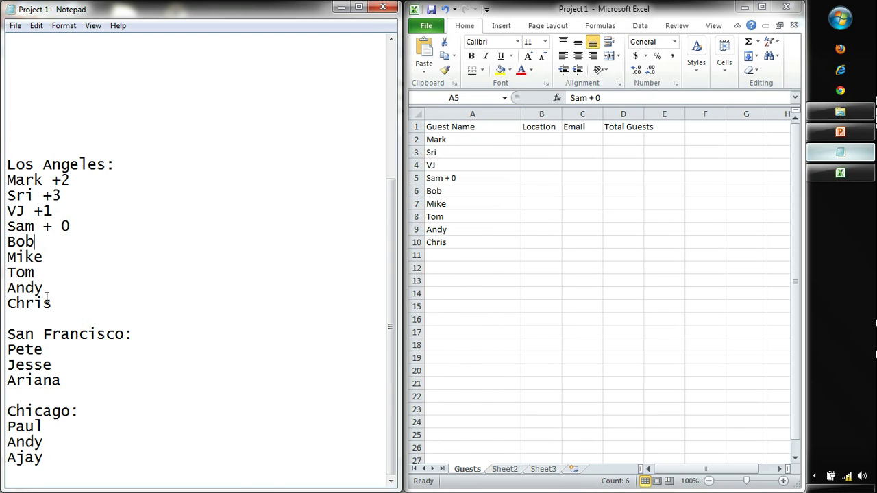
drag(79, 227, 3, 232)
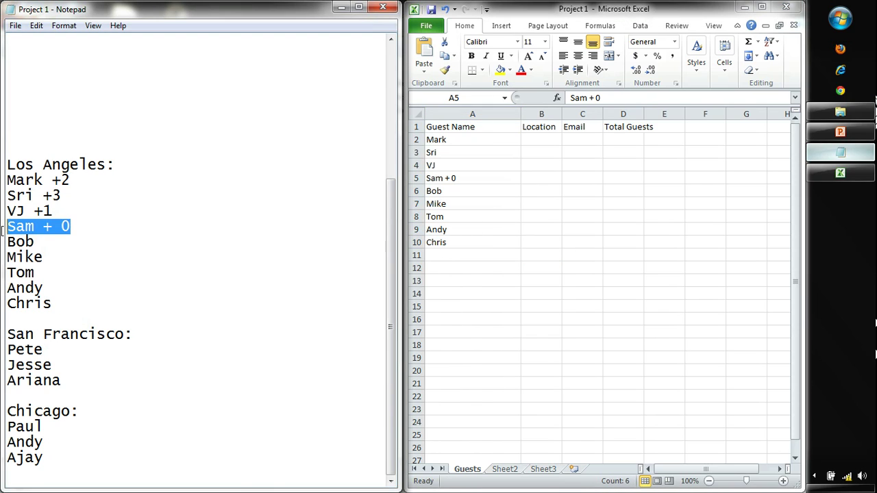
double_click(43, 243)
click(462, 178)
click(459, 179)
click(453, 192)
click(453, 204)
click(453, 219)
click(454, 230)
click(454, 241)
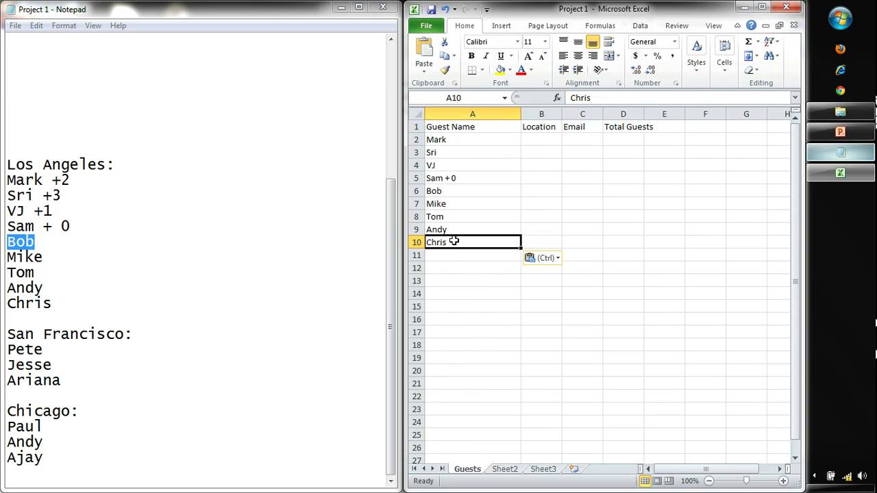
Step: Remove the "+ 0" after the guest name in cell A5
click(465, 179)
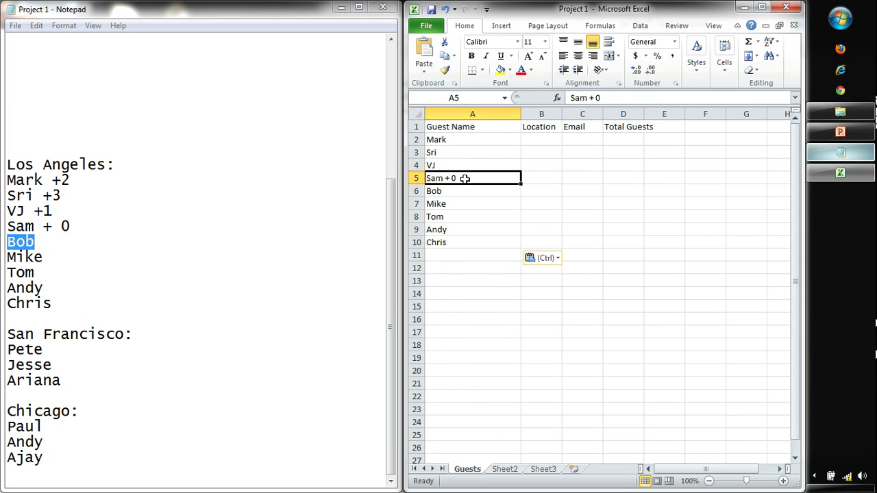
double_click(465, 178)
key(BackSpace)
key(BackSpace)
key(BackSpace)
key(BackSpace)
key(Return)
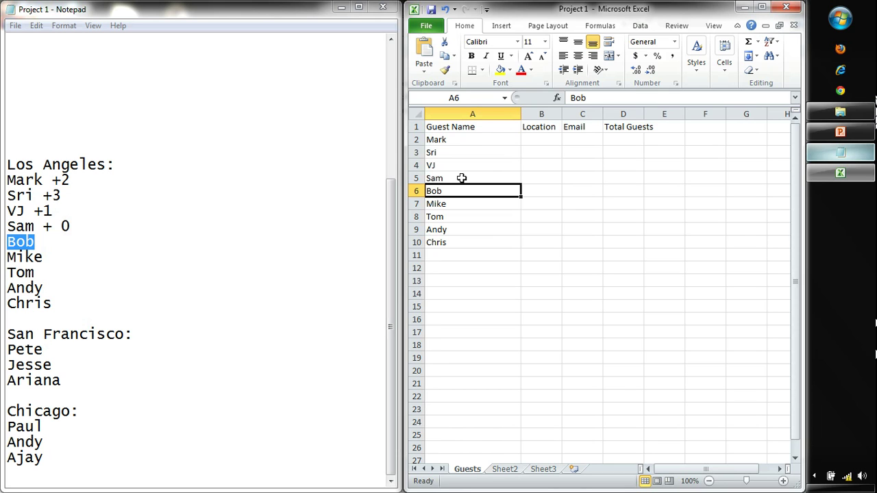
Step: Append the sample text asasdasd to the guest name in cell A6 and restore the original name
key(F2)
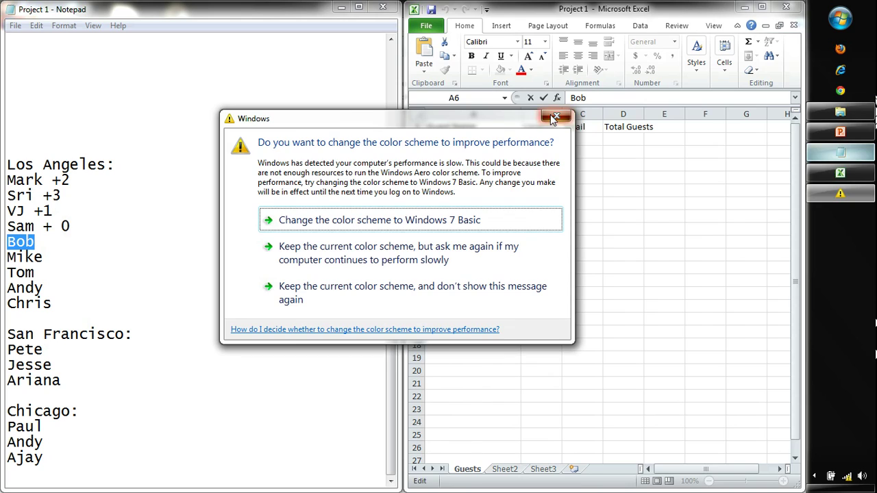
click(556, 116)
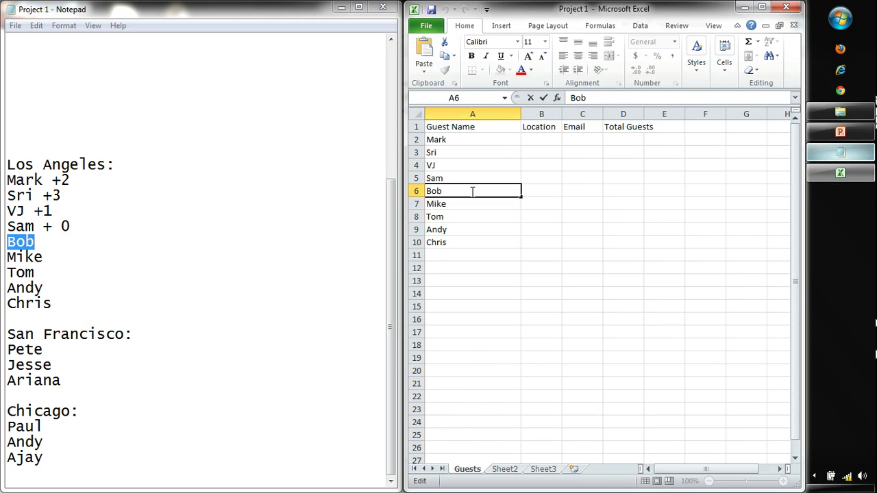
text(asasdasd)
key(shift+Home)
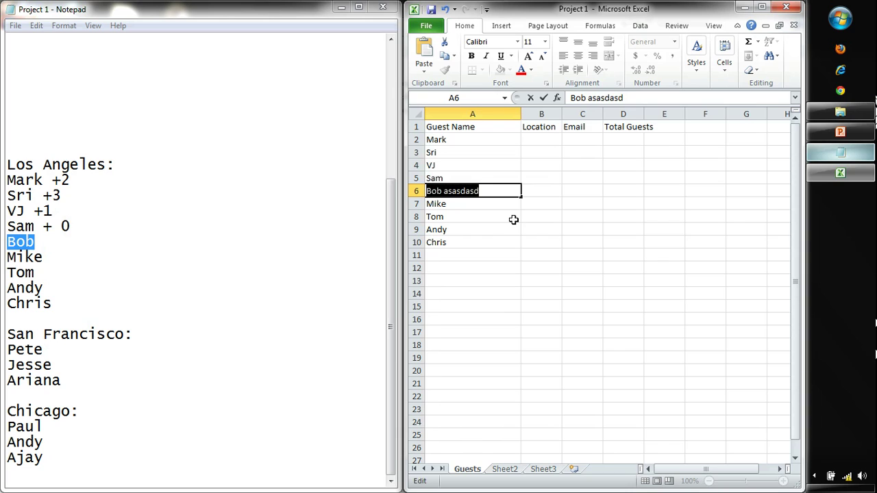
text(Bob)
key(Tab)
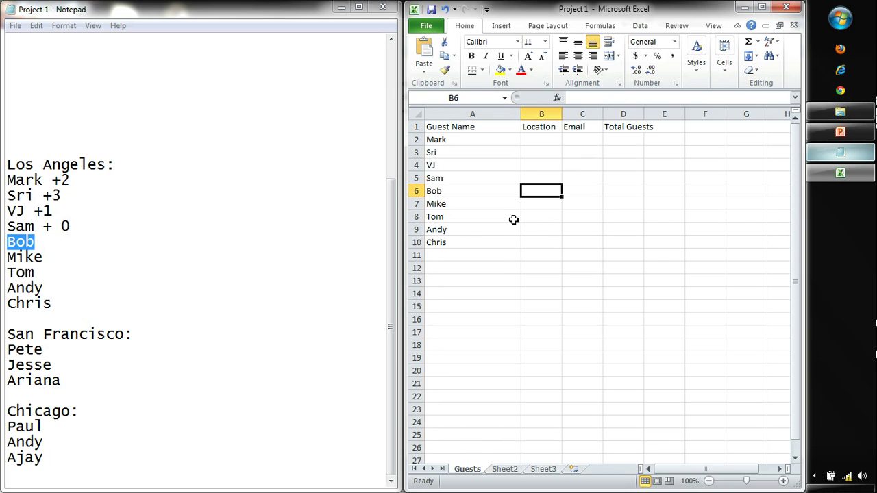
Step: Copy Los Angeles without the colon from Notepad into cell B2 and widen column B to fit it
drag(455, 140, 454, 245)
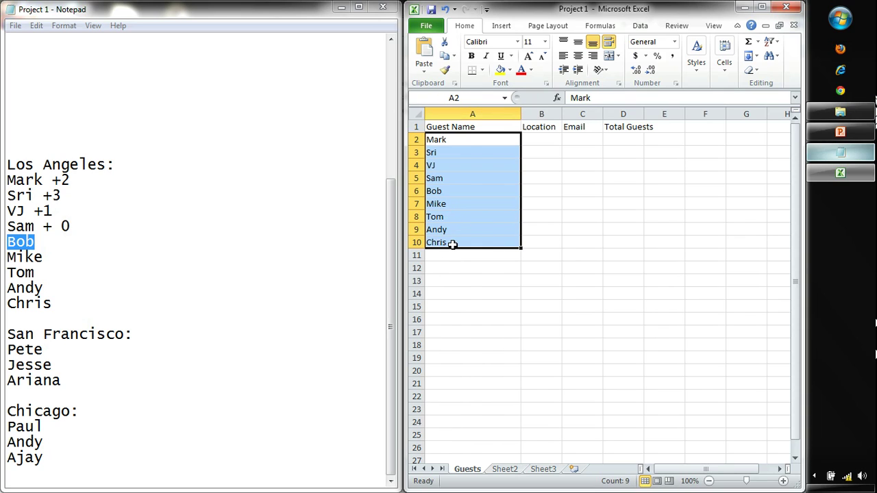
drag(106, 164, 3, 164)
key(ctrl+c)
click(541, 139)
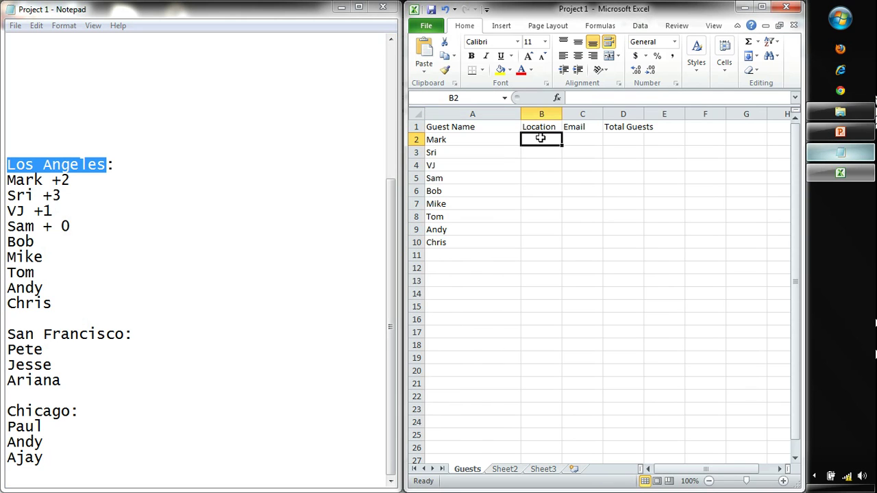
key(ctrl+v)
drag(562, 116, 601, 117)
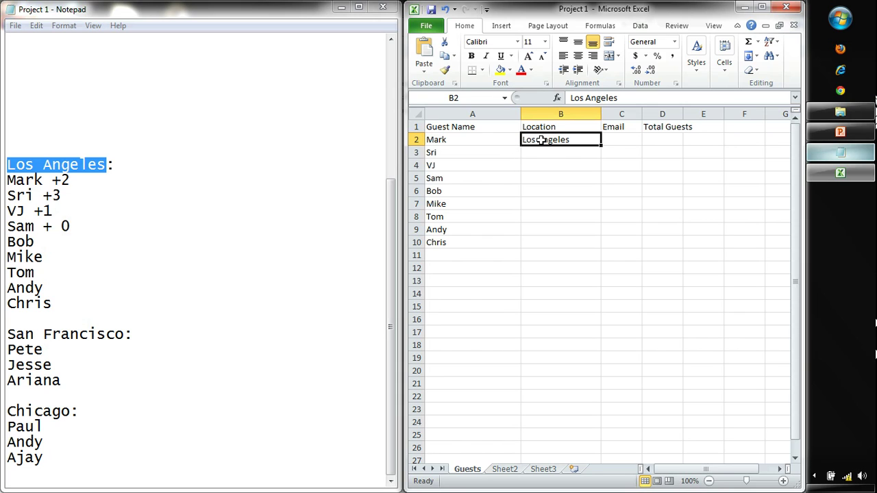
Step: Copy Los Angeles from cell B2 into cells B3 through B10 for the other Los Angeles guests
drag(534, 153, 534, 240)
click(533, 241)
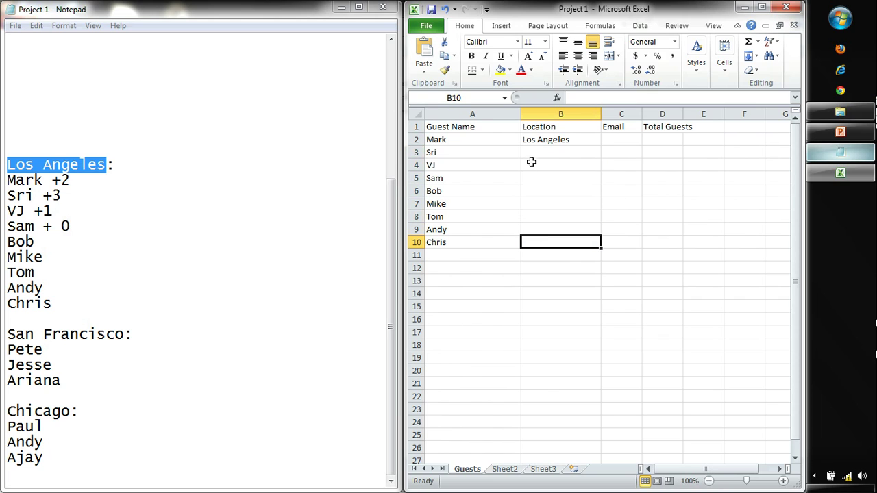
click(540, 141)
key(ctrl+c)
drag(537, 151, 541, 243)
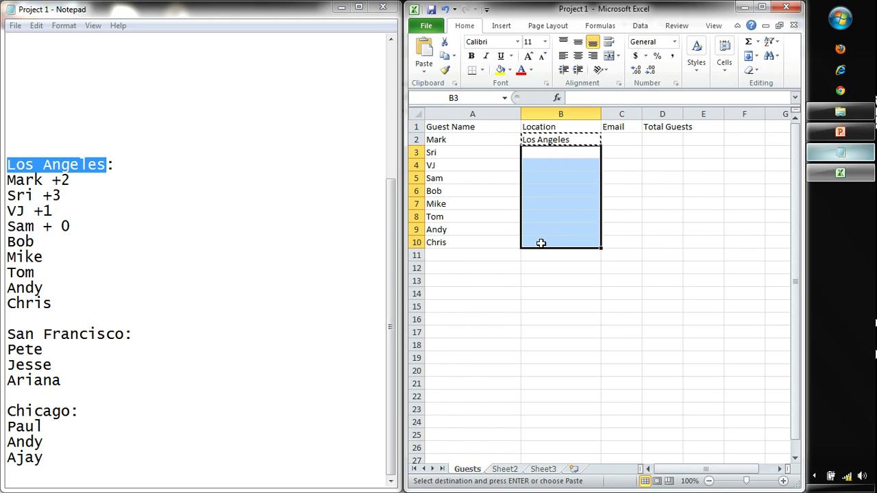
key(ctrl+v)
click(613, 138)
click(585, 138)
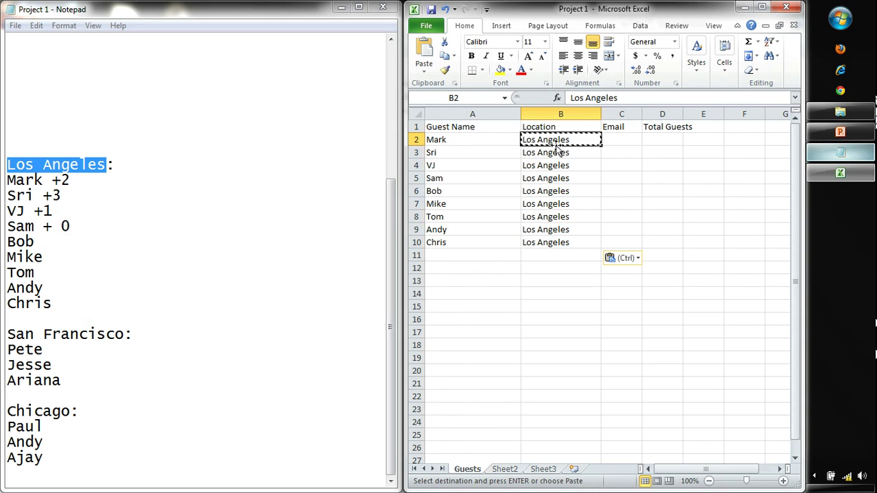
drag(551, 152, 547, 243)
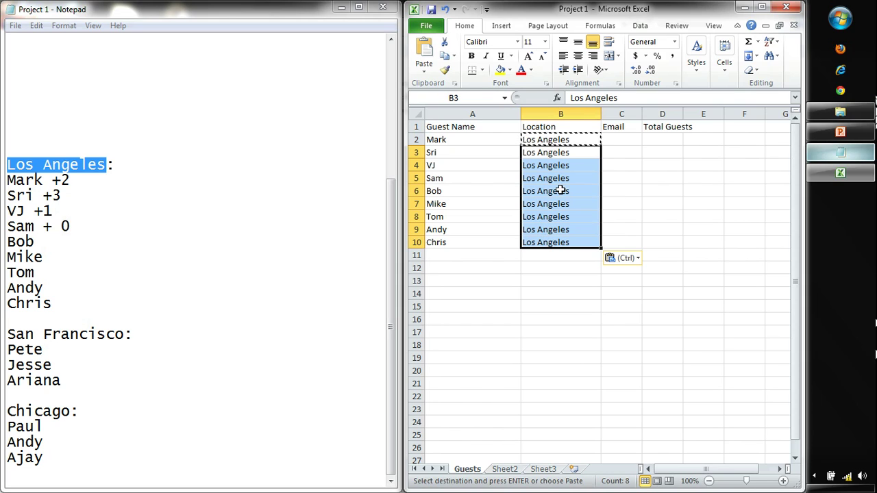
click(569, 243)
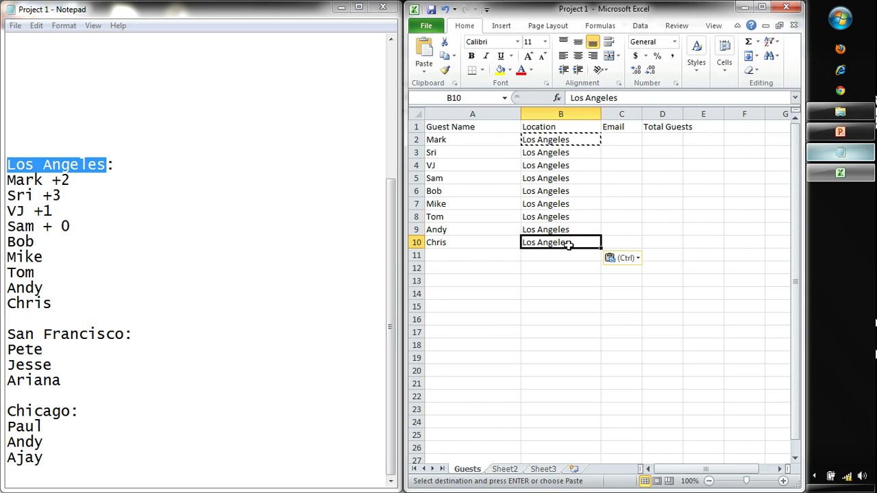
key(Escape)
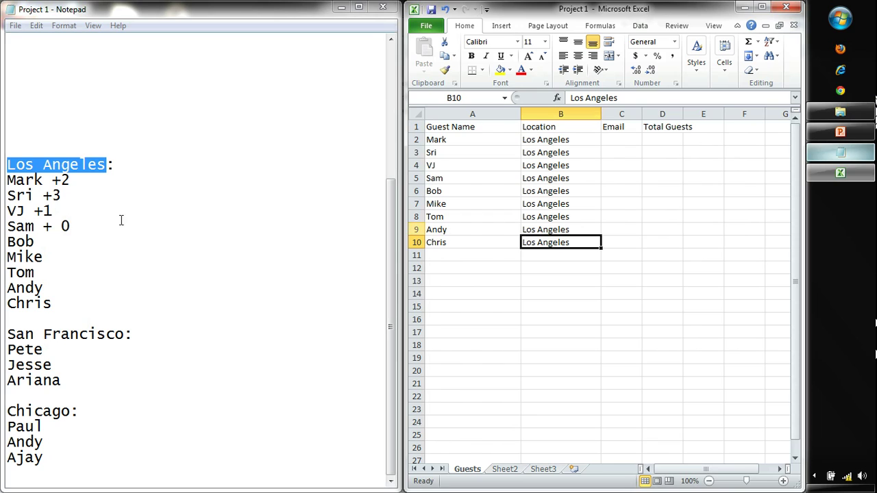
Step: Copy the three San Francisco guest names from Notepad into cells A11 through A13
click(96, 221)
drag(74, 303, 3, 181)
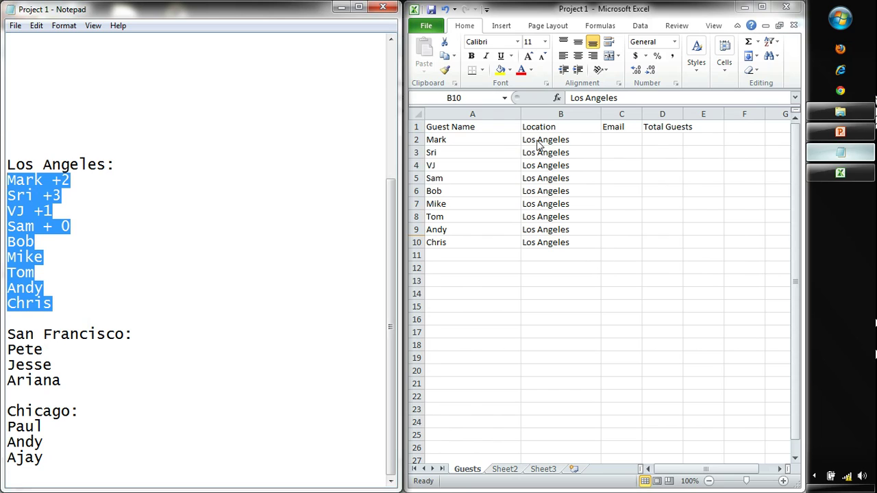
click(196, 349)
drag(67, 381, 2, 351)
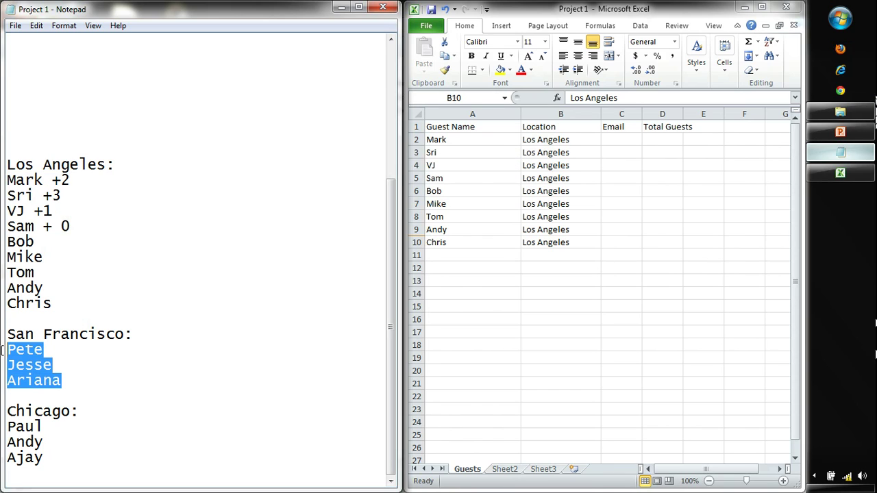
click(465, 256)
key(ctrl+v)
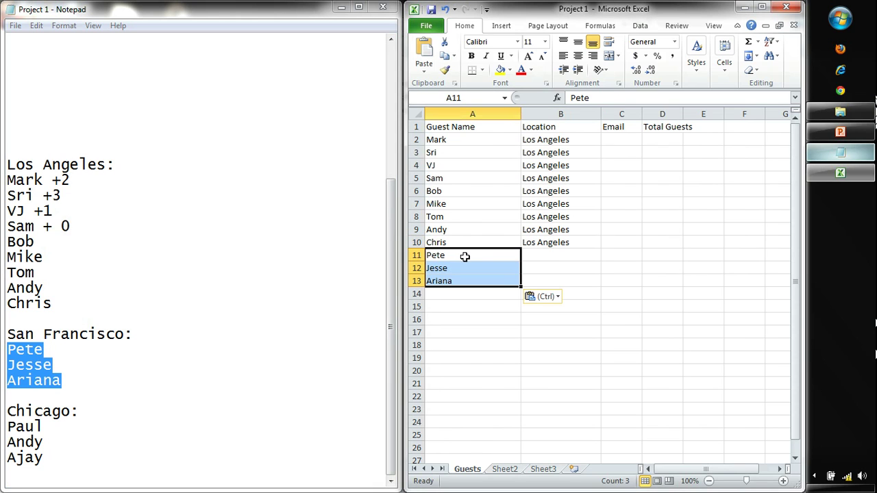
Step: Copy San Francisco without the colon from Notepad and paste it as the location starting at cell B11
drag(120, 334, 3, 334)
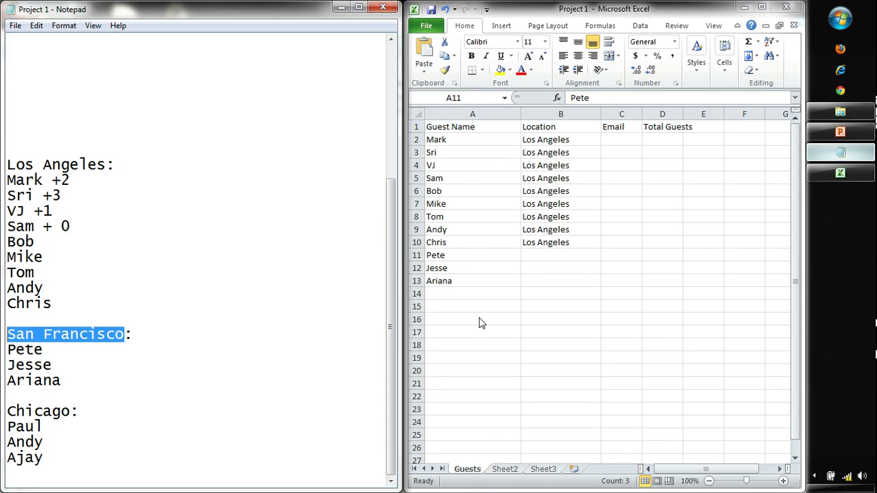
click(564, 255)
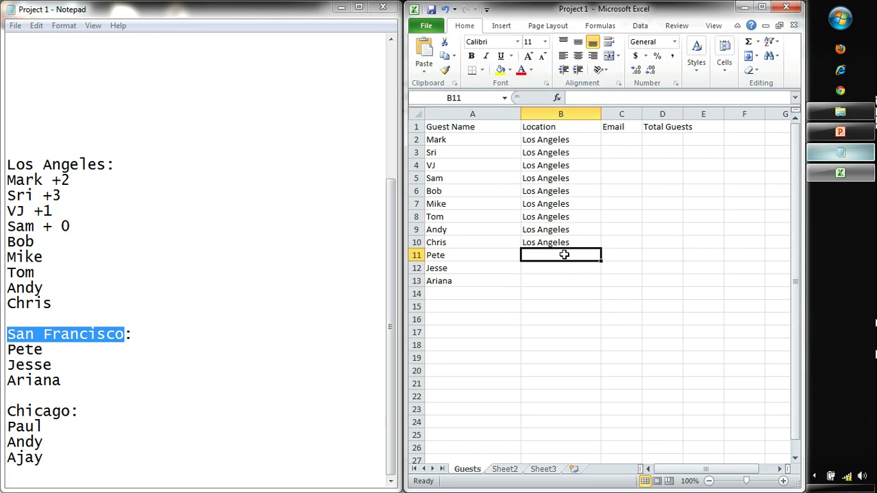
drag(564, 255, 560, 276)
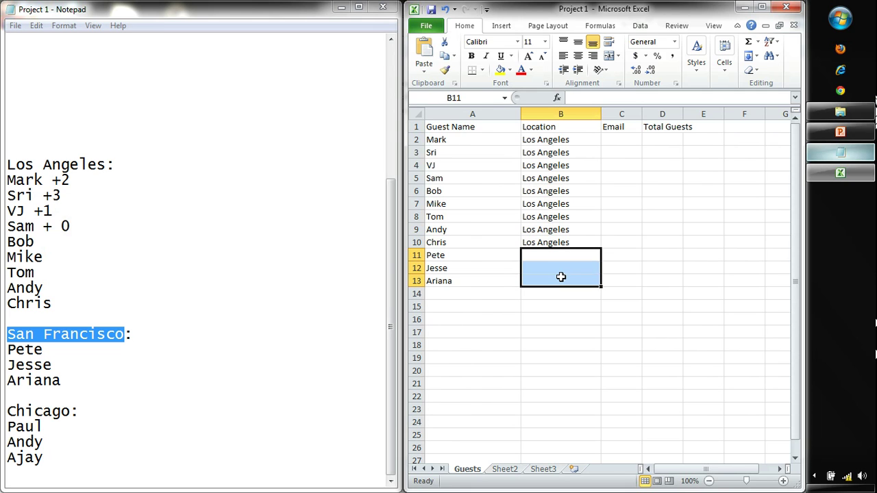
key(ctrl+v)
click(379, 285)
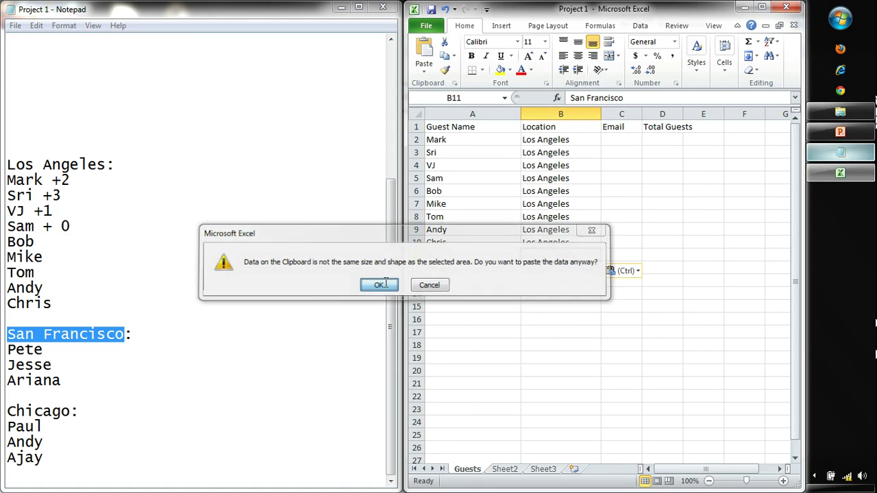
click(550, 277)
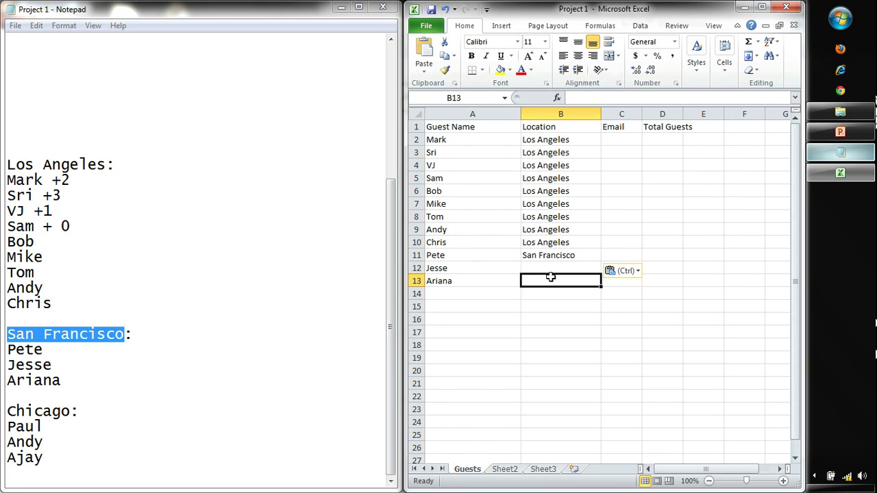
click(552, 265)
click(555, 252)
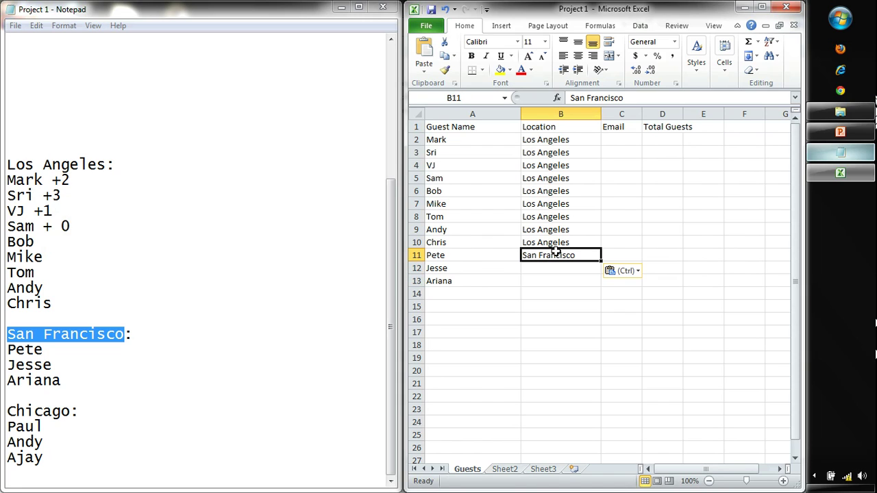
key(ctrl+c)
drag(550, 265, 552, 280)
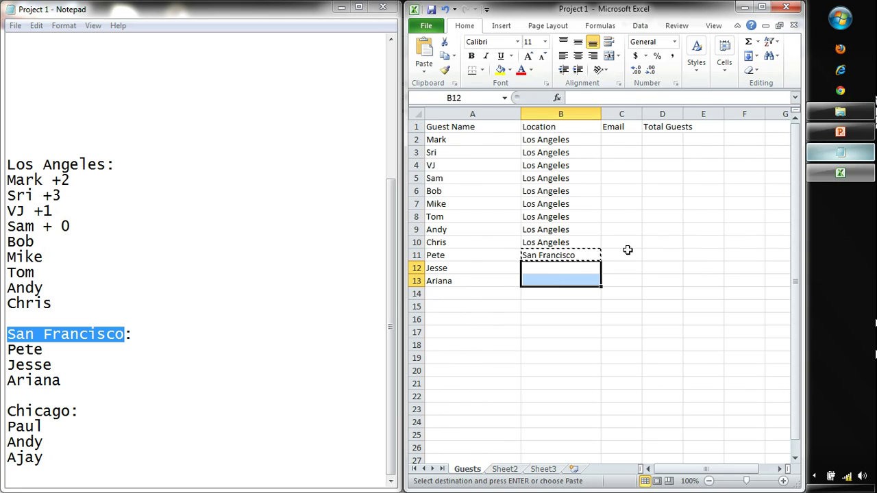
key(Escape)
Step: Fill San Francisco down from cell B11 into cells B12 and B13
click(581, 256)
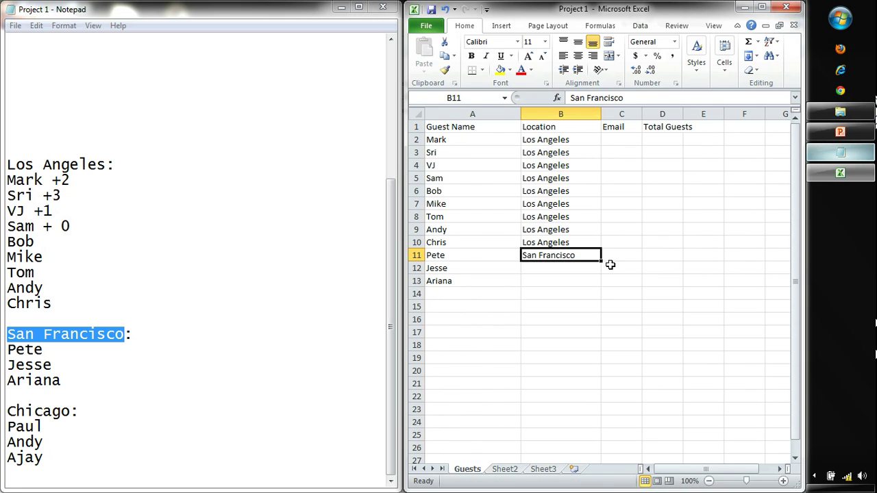
drag(601, 264, 603, 278)
drag(602, 280, 602, 283)
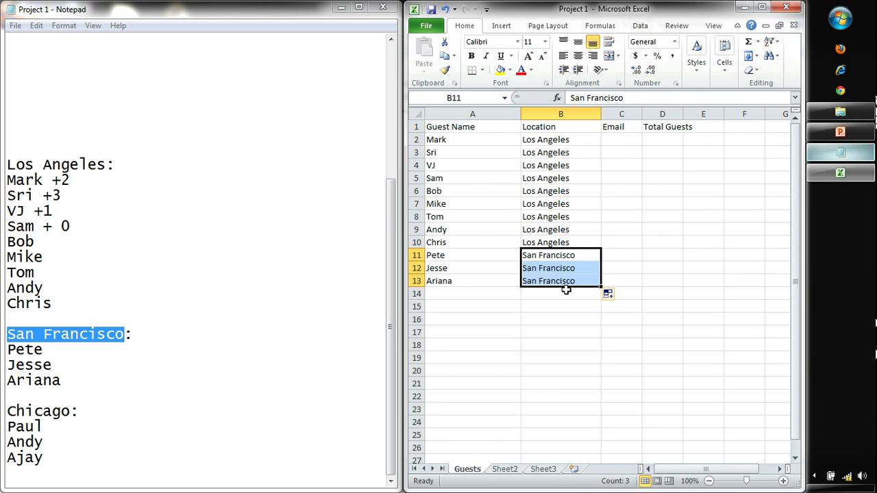
Step: Copy the three Chicago guest names from Notepad into cells A14 through A16
click(446, 294)
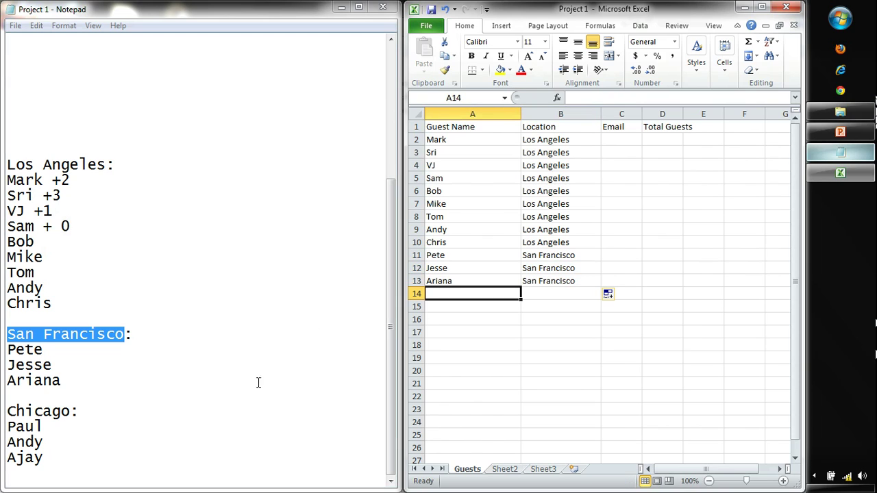
drag(52, 462, 2, 422)
key(ctrl+c)
click(491, 294)
key(ctrl+v)
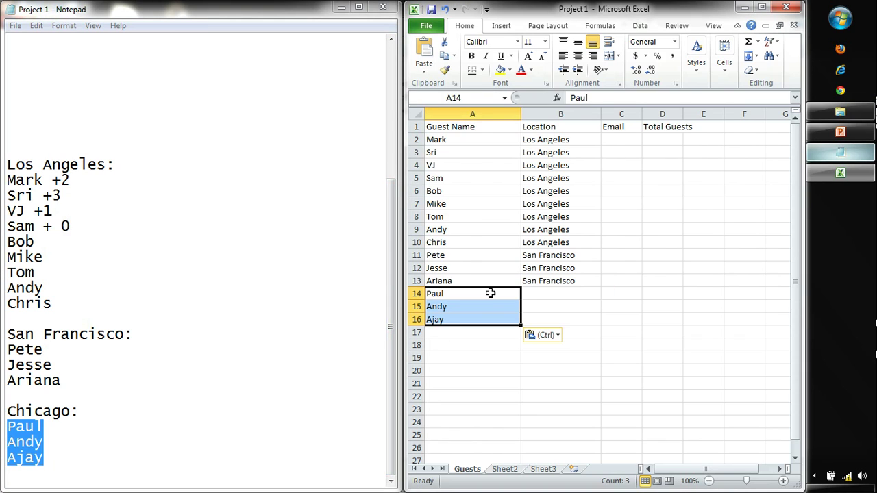
Step: Enter Chicago as the location in cell B14
click(547, 292)
text(Chciao)
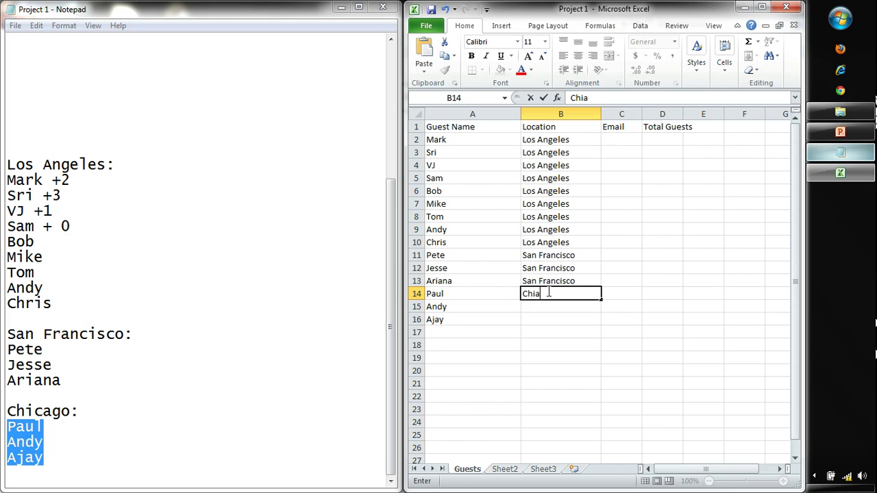
key(BackSpace)
key(BackSpace)
text(ca)
key(Return)
double_click(547, 293)
key(BackSpace)
text(go)
key(Return)
Step: Copy Chicago from cell B14 into cells B15 and B16 for the other Chicago guests
click(548, 294)
key(ctrl+c)
key(Down)
key(ctrl+v)
key(Down)
key(ctrl+v)
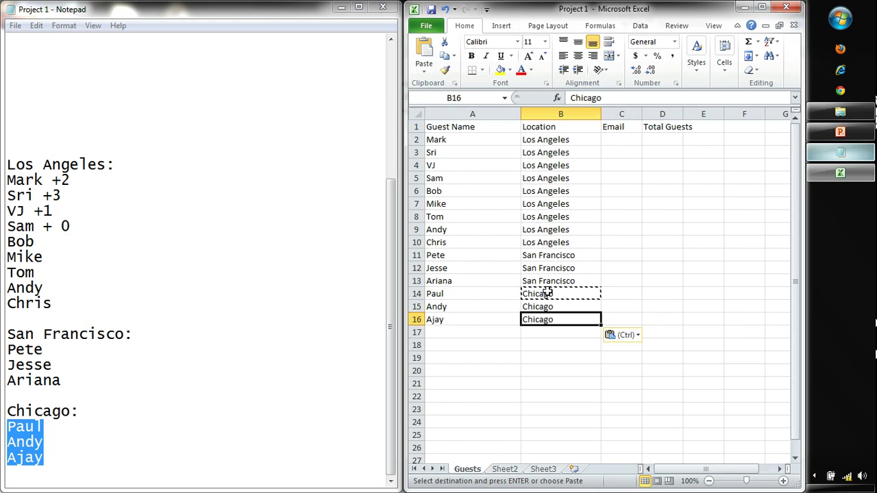
key(Escape)
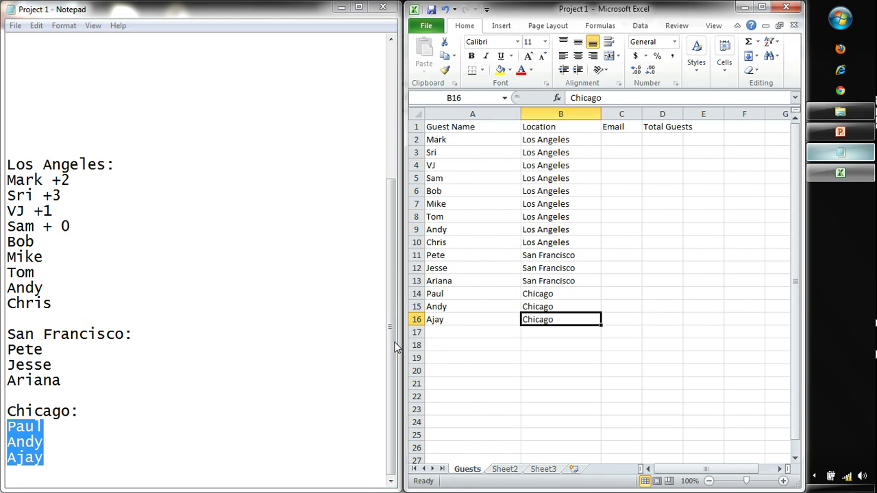
Step: Widen the Email and Total Guests columns together so that the Total Guests heading fits its cell
click(152, 338)
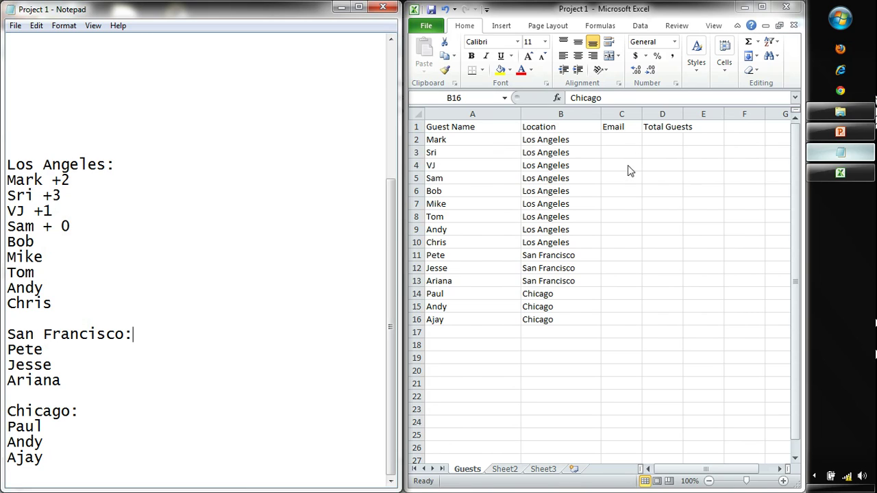
click(490, 115)
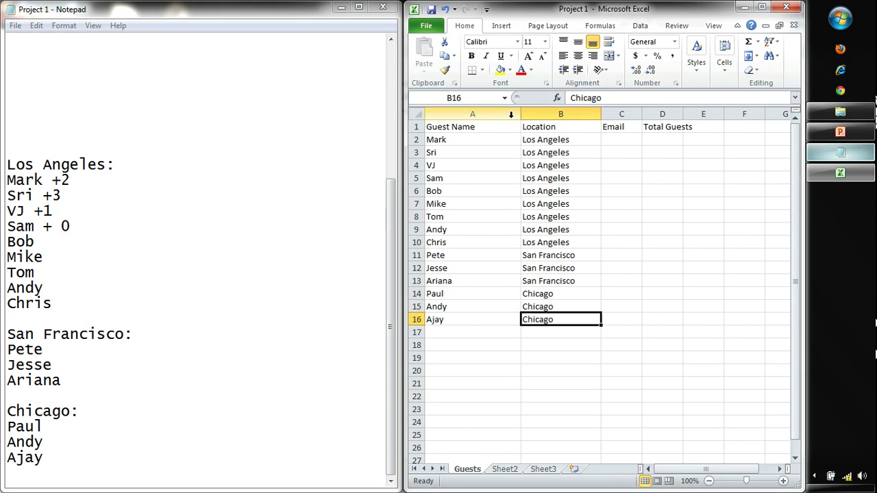
drag(620, 113, 667, 113)
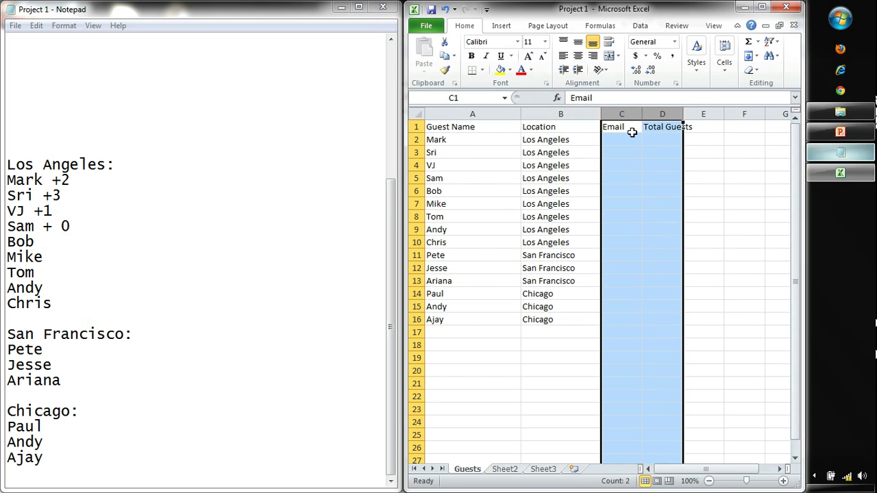
drag(684, 114, 702, 114)
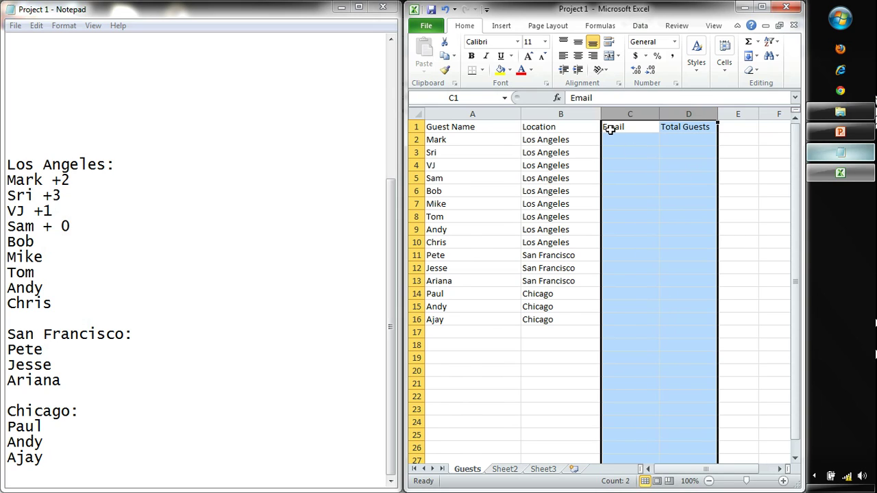
click(657, 128)
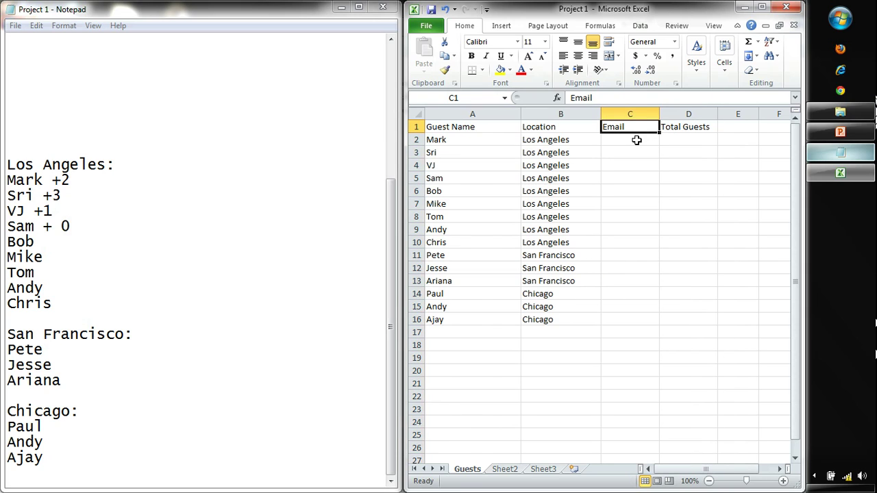
click(457, 142)
click(469, 112)
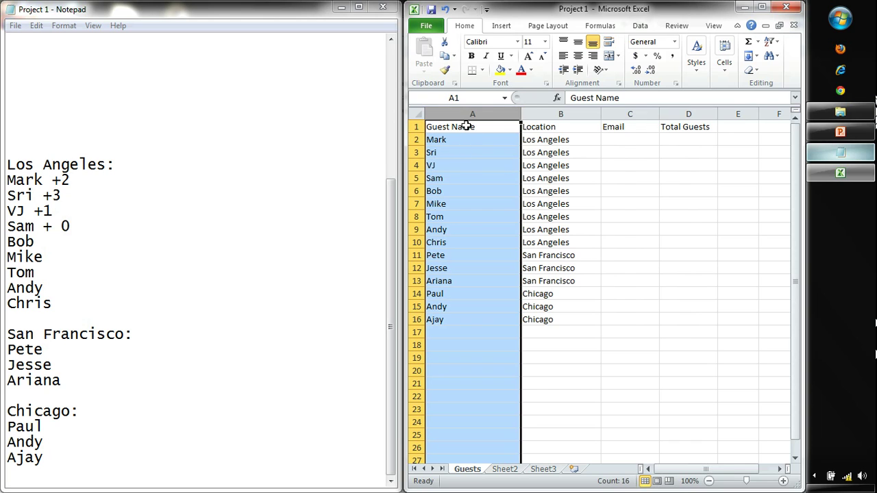
click(465, 126)
click(454, 188)
Step: Enter New Jersey in cell A17 and Dallas in cell A18
click(465, 330)
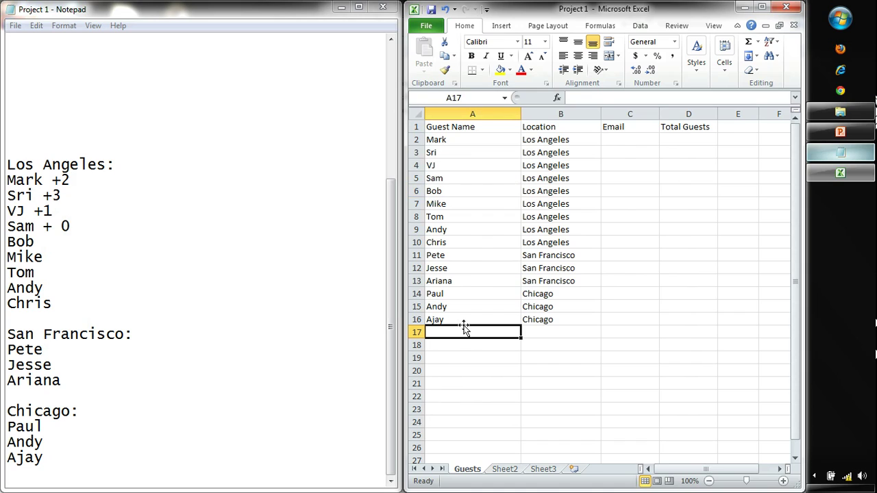
text(New Jerseuy)
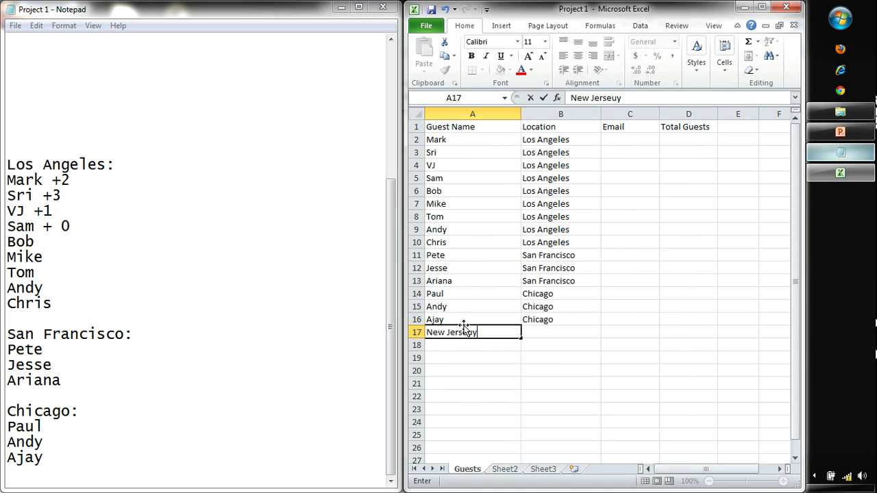
key(Return)
text(Dallas)
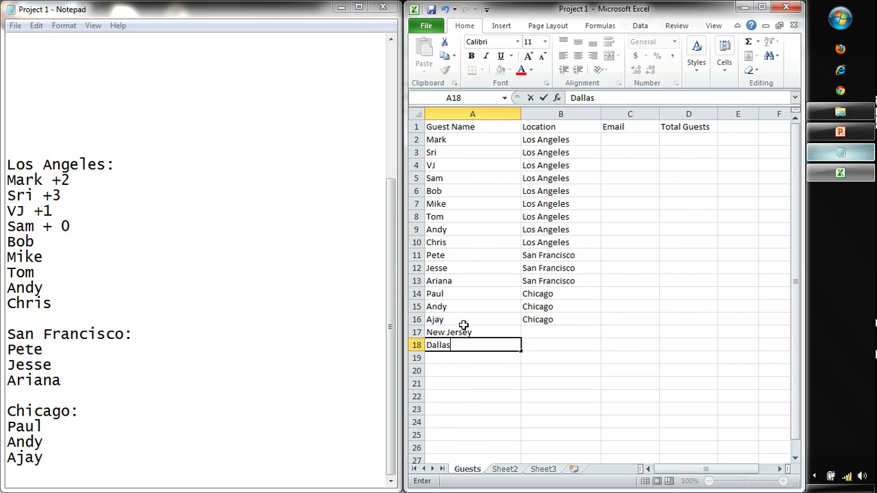
key(Return)
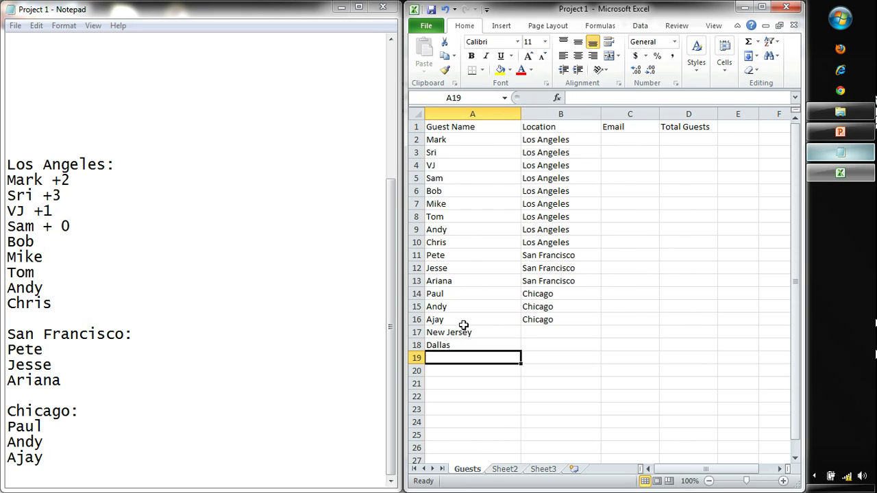
Step: Delete the New Jersey and Dallas entries from cells A17 and A18
key(Up)
key(Up)
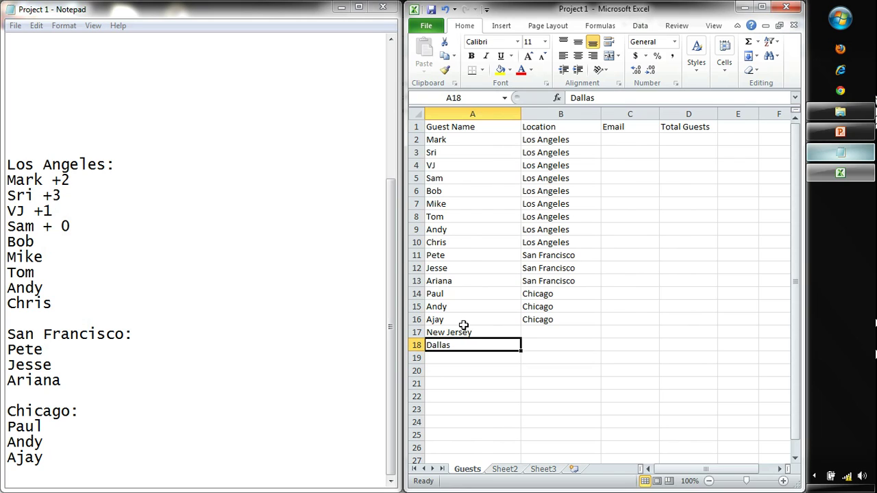
key(shift+Down)
key(Delete)
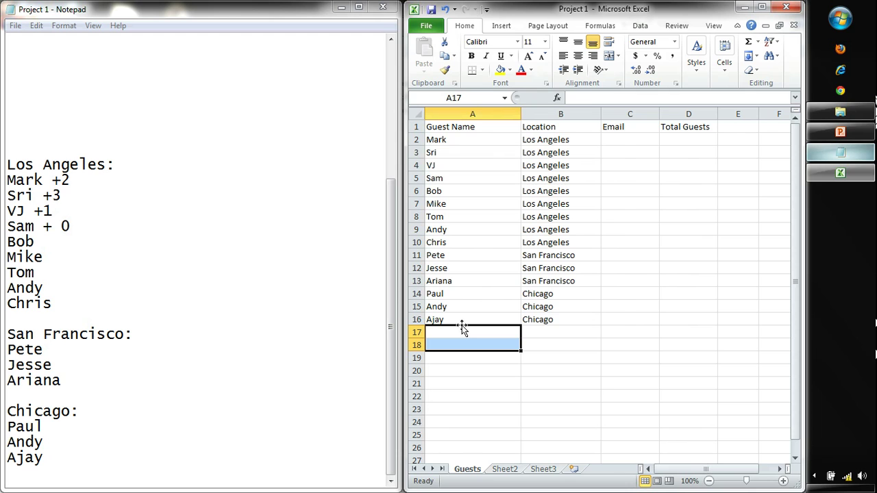
Step: Maximize the Project 1 workbook window and clear the cell selection
double_click(614, 12)
click(370, 159)
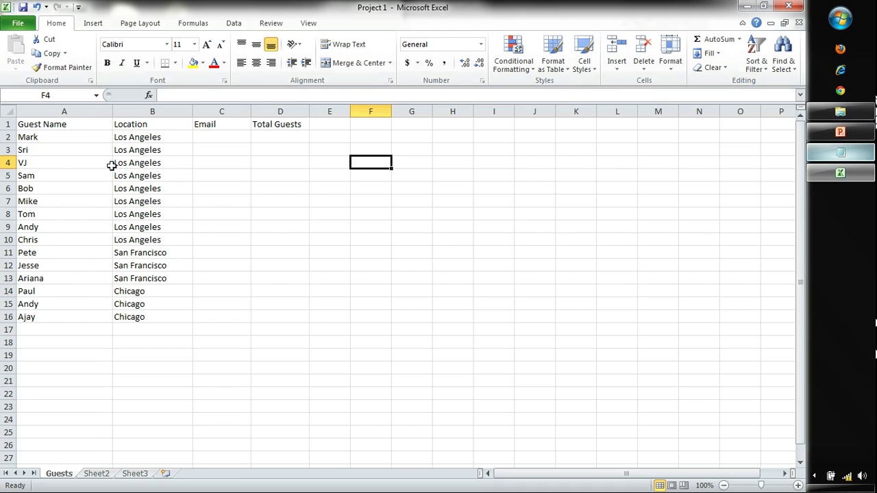
drag(91, 126, 281, 309)
click(283, 306)
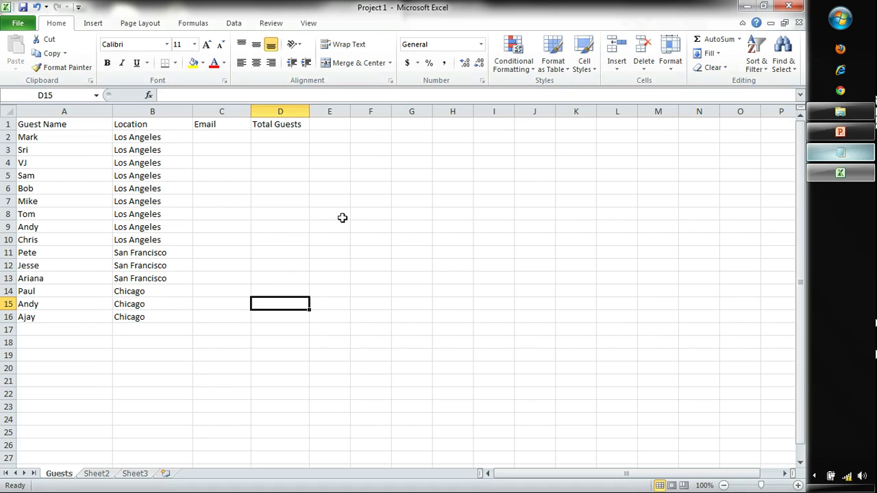
key(ctrl+a)
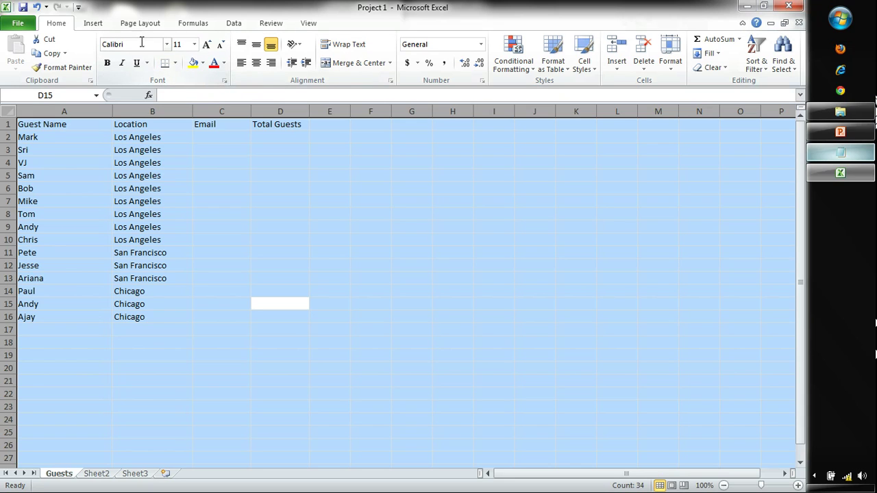
click(175, 63)
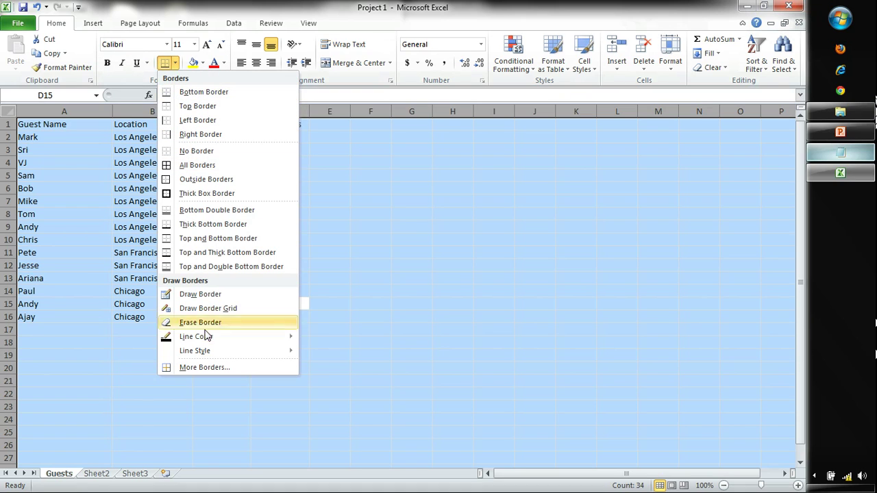
mouse_move(213, 360)
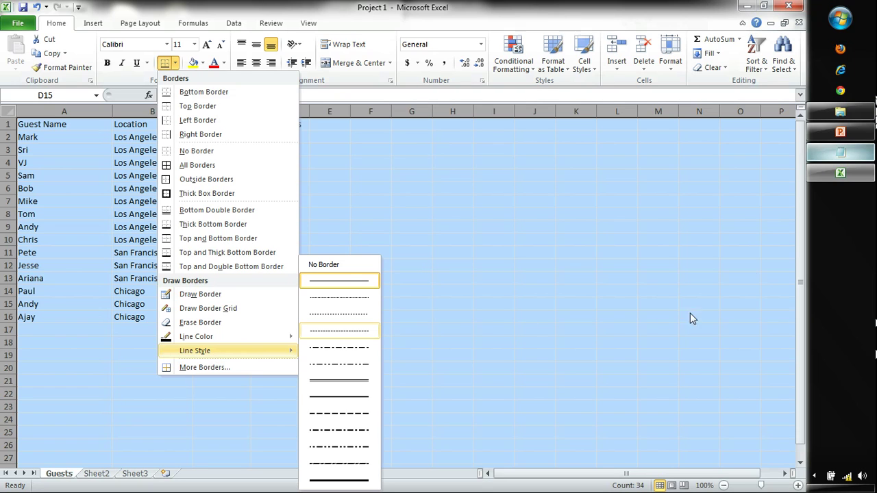
click(175, 151)
click(174, 151)
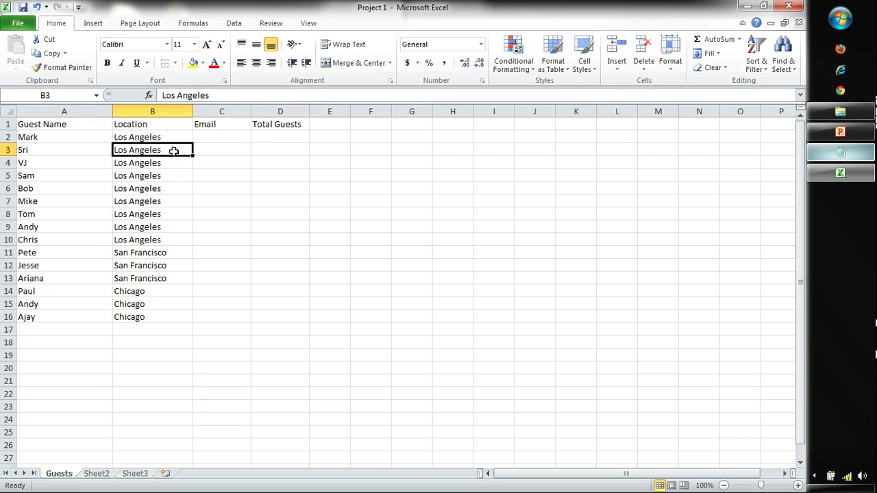
key(ctrl+a)
click(176, 63)
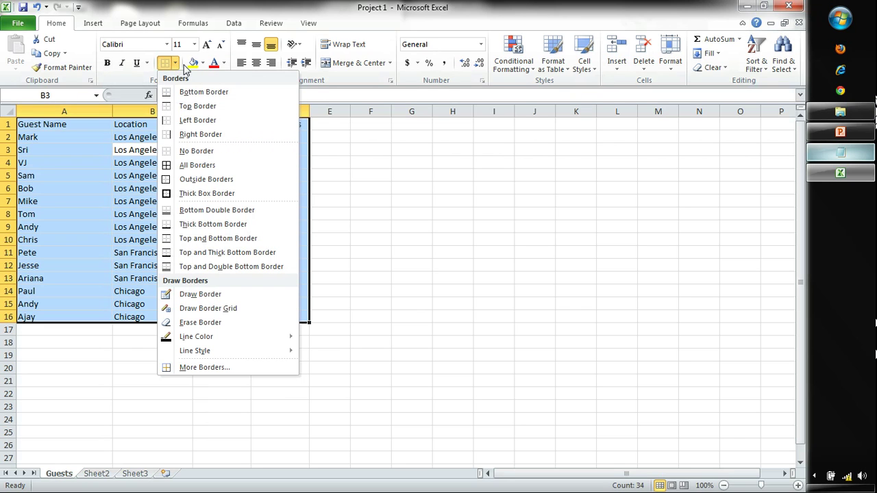
click(203, 64)
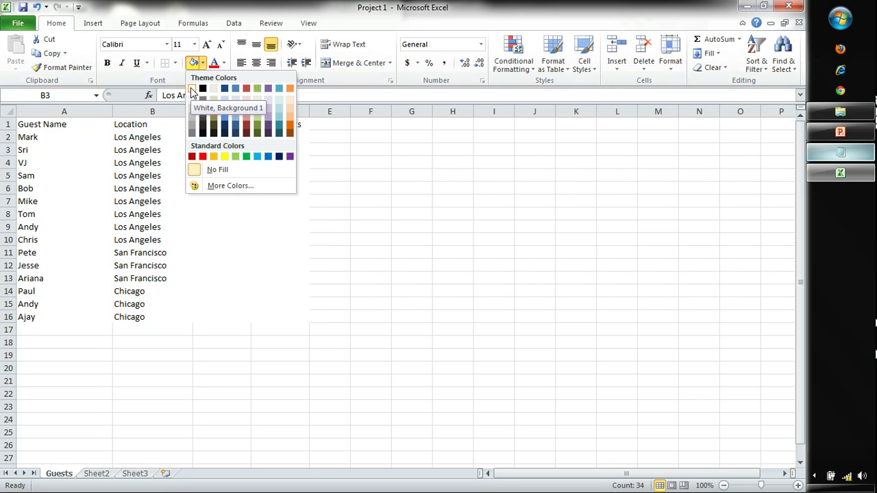
click(351, 164)
Step: Fill every cell of the Guests worksheet with White, Background 1
key(ctrl+a)
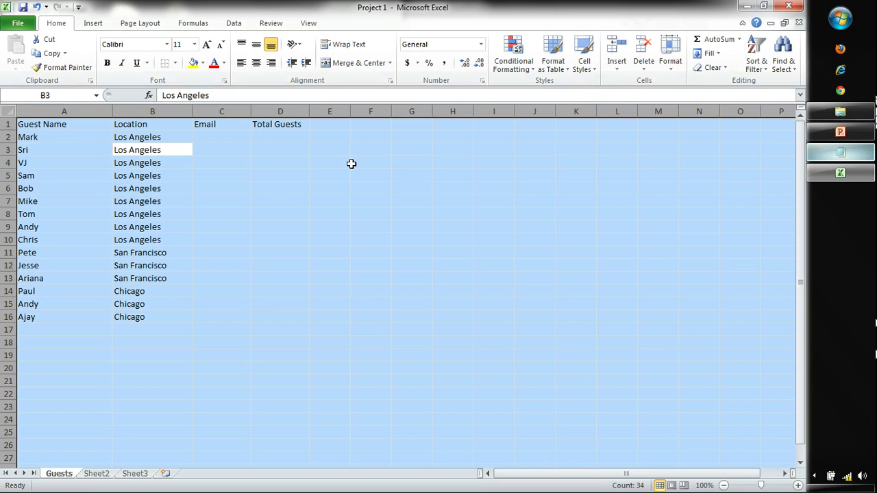
click(203, 64)
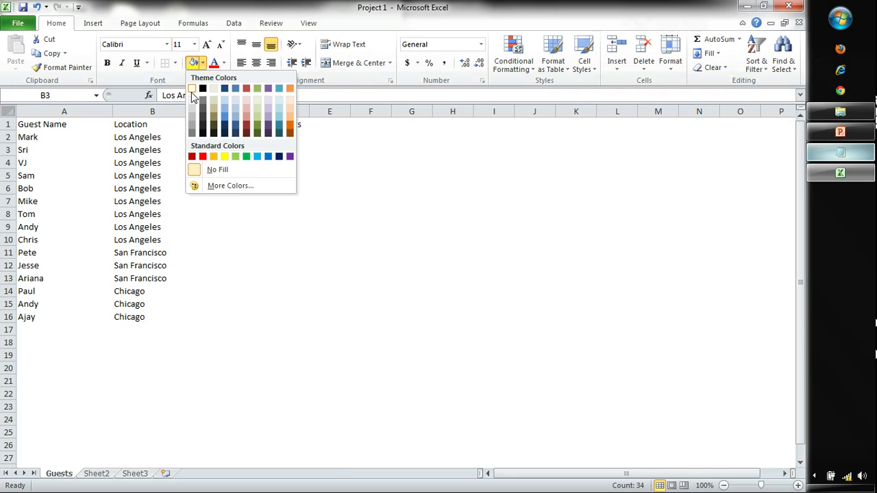
click(192, 89)
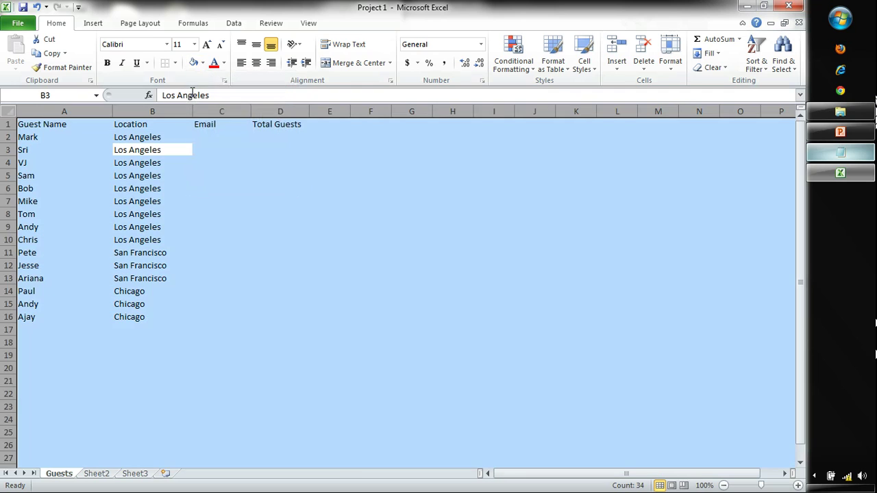
click(450, 227)
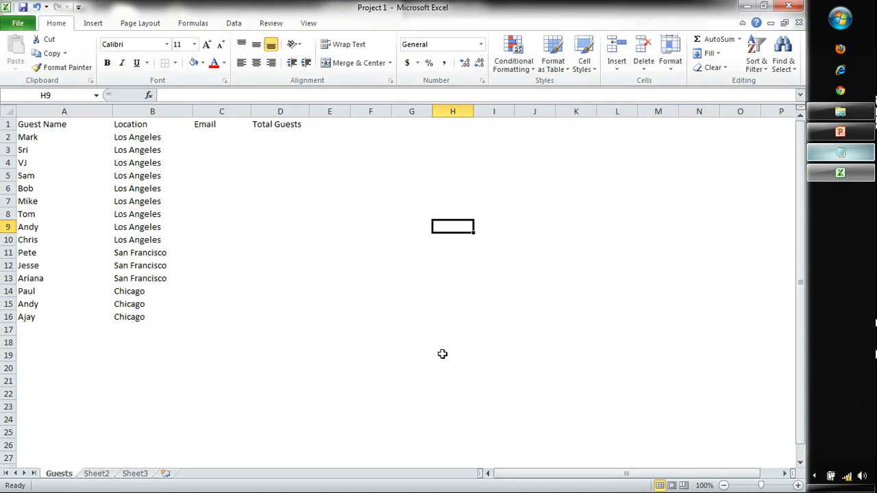
Step: Undo the white fill on the whole Guests worksheet
key(ctrl+a)
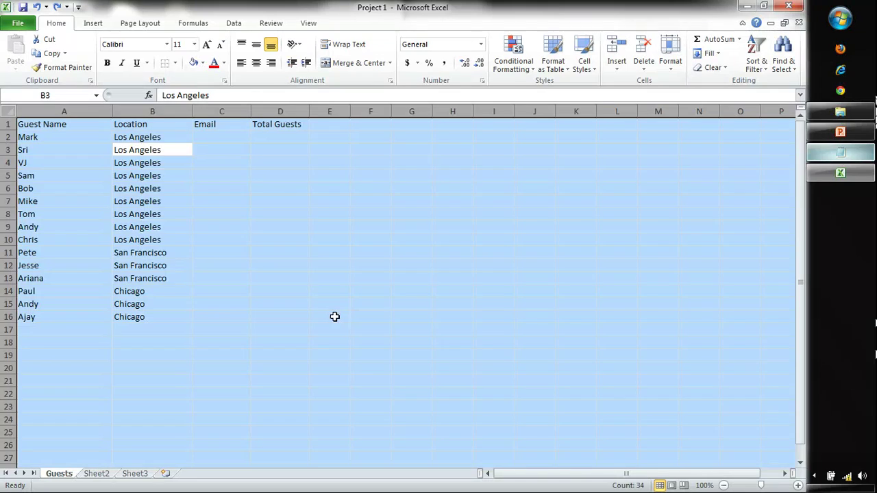
click(443, 275)
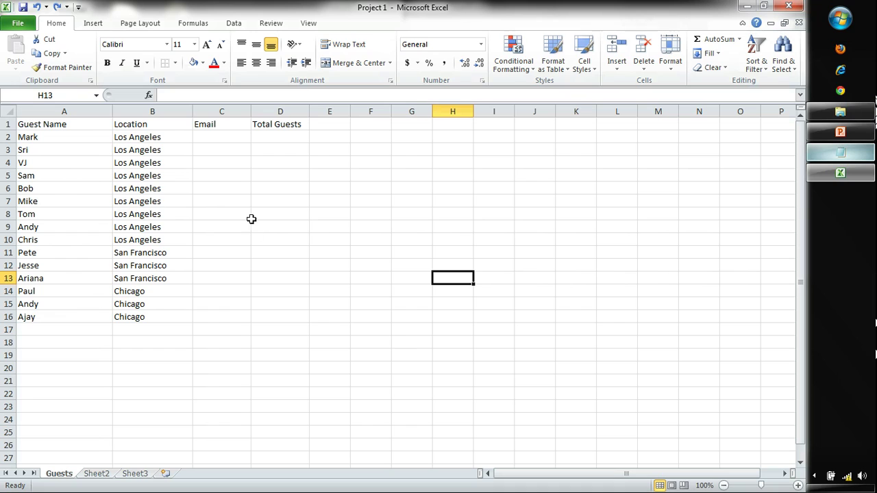
Step: Fill every cell of the Guests worksheet with White, Background 1 to hide the gridlines
drag(71, 330, 652, 454)
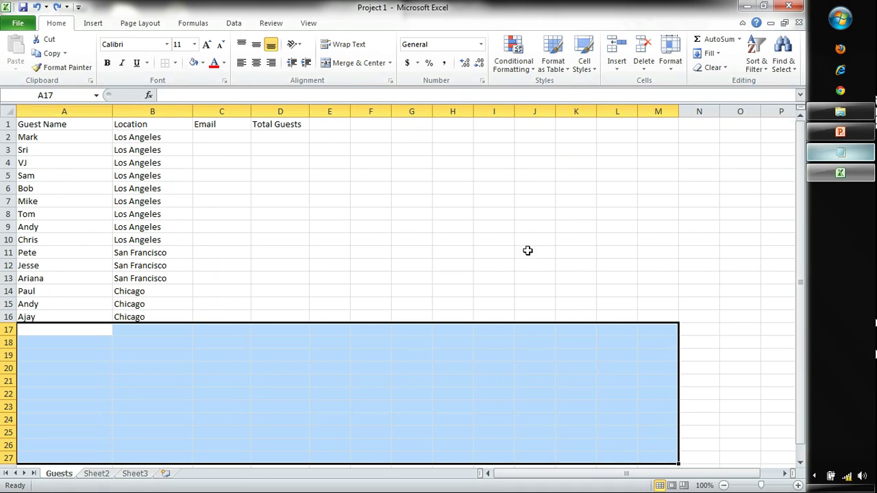
drag(323, 124, 681, 315)
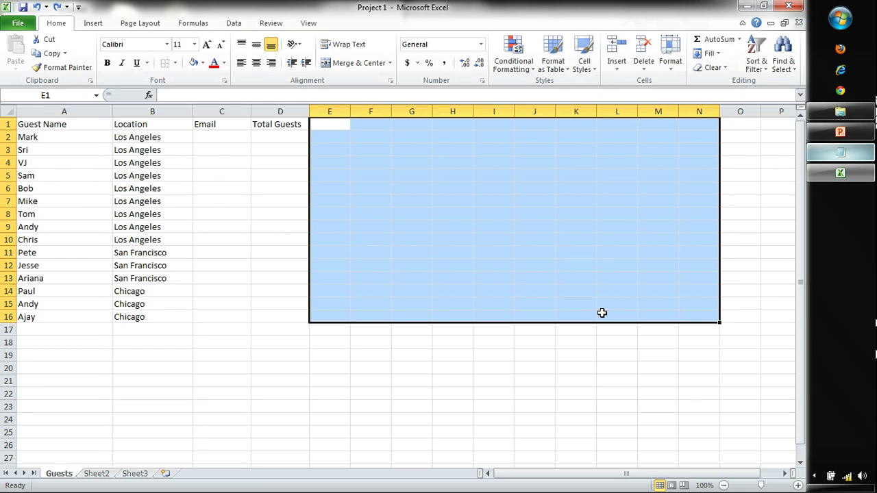
key(ctrl+a)
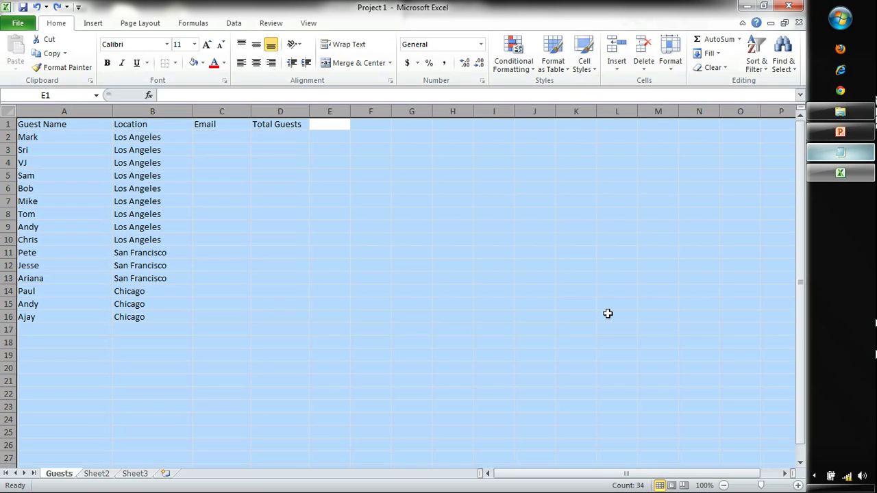
click(175, 64)
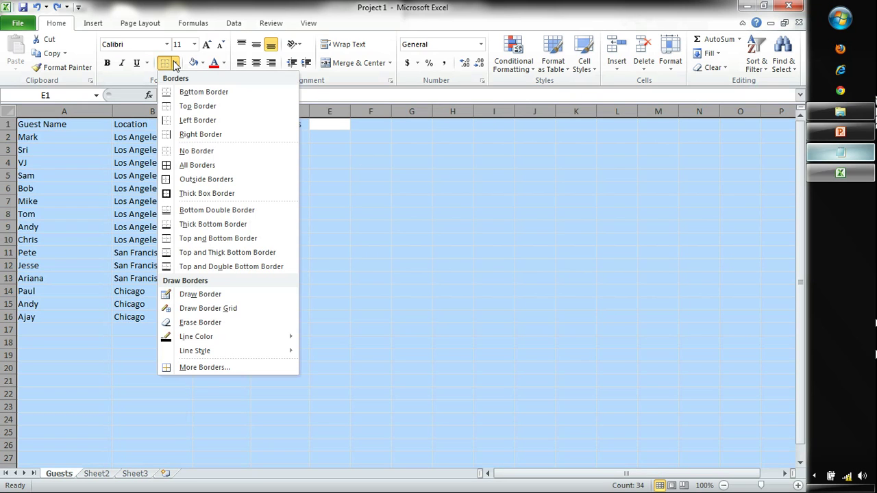
click(178, 156)
click(203, 63)
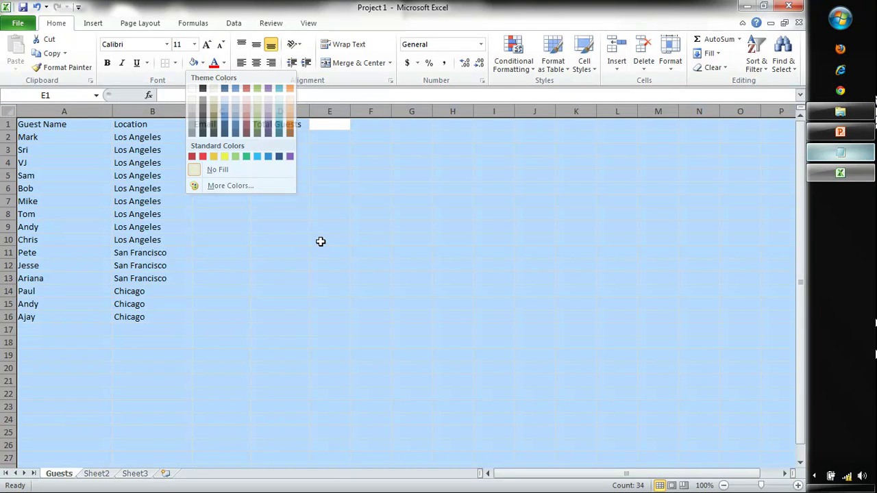
click(321, 241)
click(201, 63)
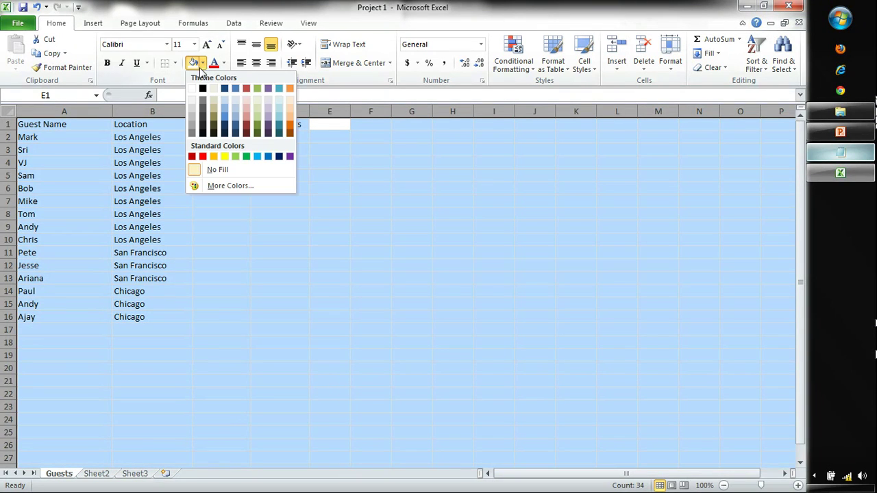
click(197, 89)
click(195, 192)
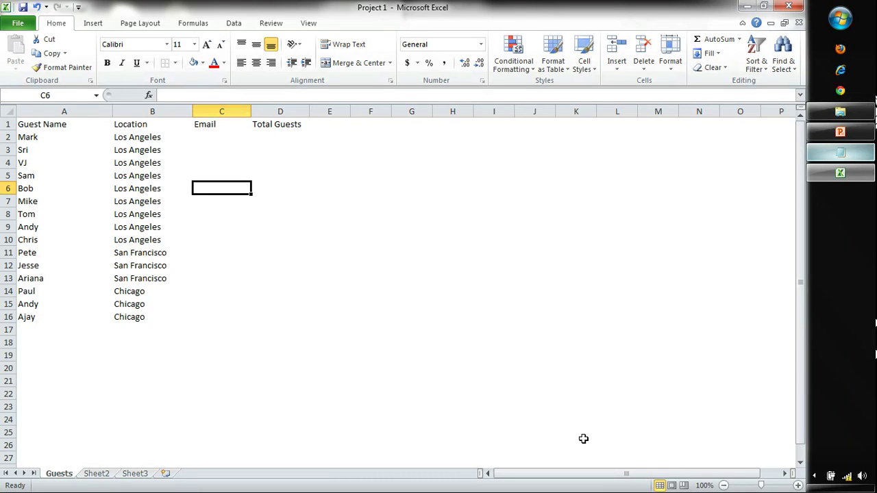
Step: Apply All Borders to the guest table range A1:D16
drag(64, 123, 259, 314)
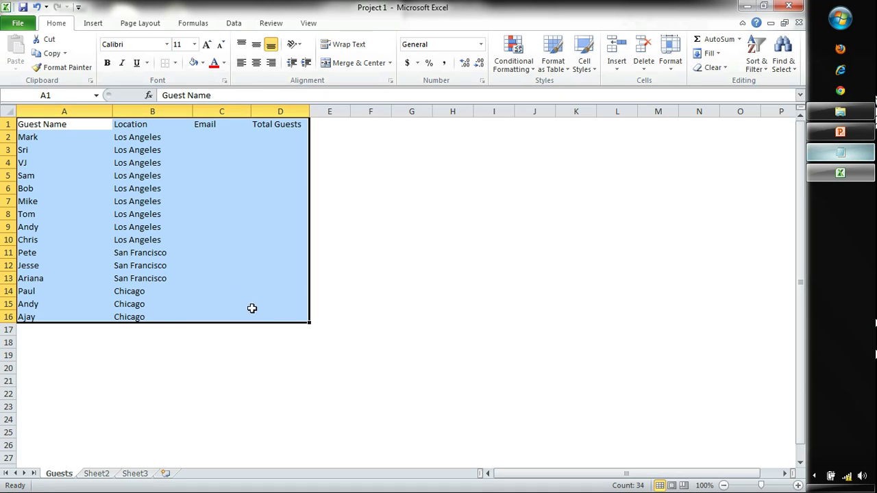
click(176, 63)
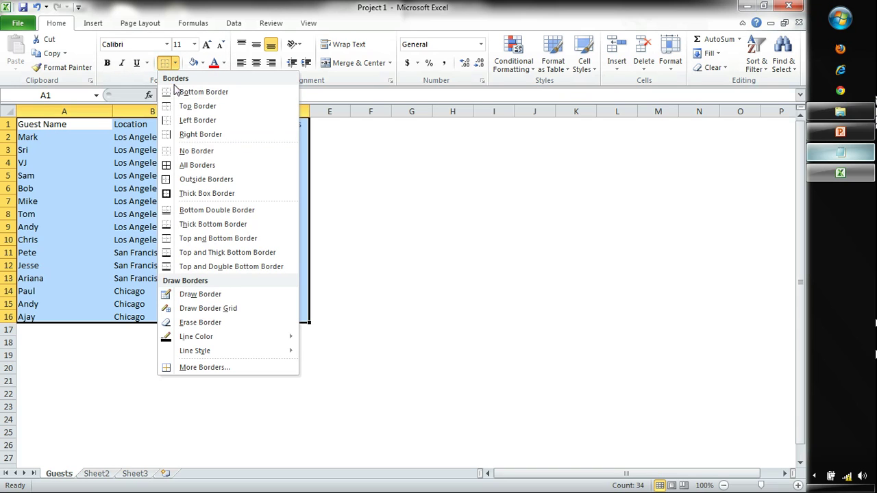
click(194, 167)
click(195, 173)
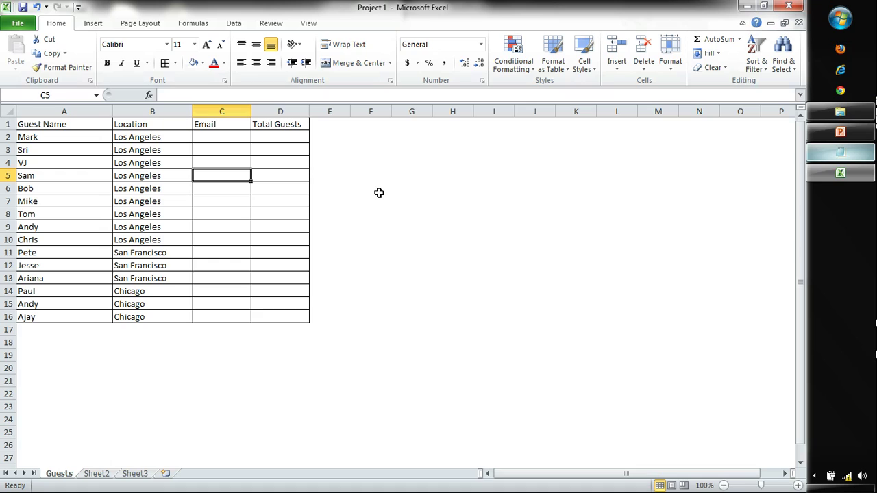
click(379, 193)
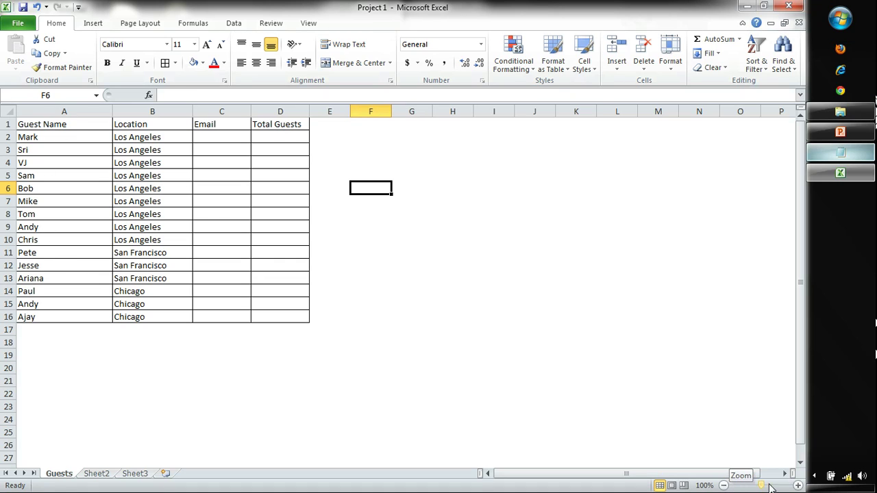
Step: Zoom the Guests worksheet in to 150%
click(798, 486)
click(797, 486)
click(797, 486)
click(798, 486)
click(797, 486)
click(496, 330)
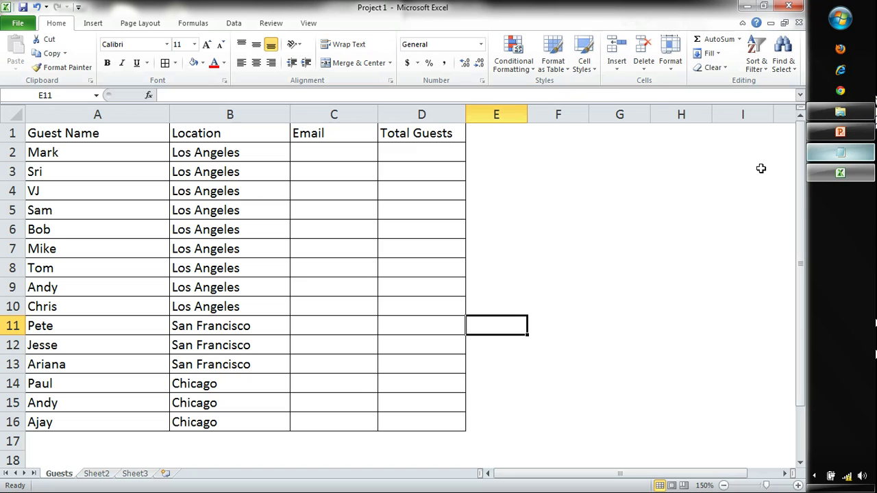
drag(99, 145, 243, 422)
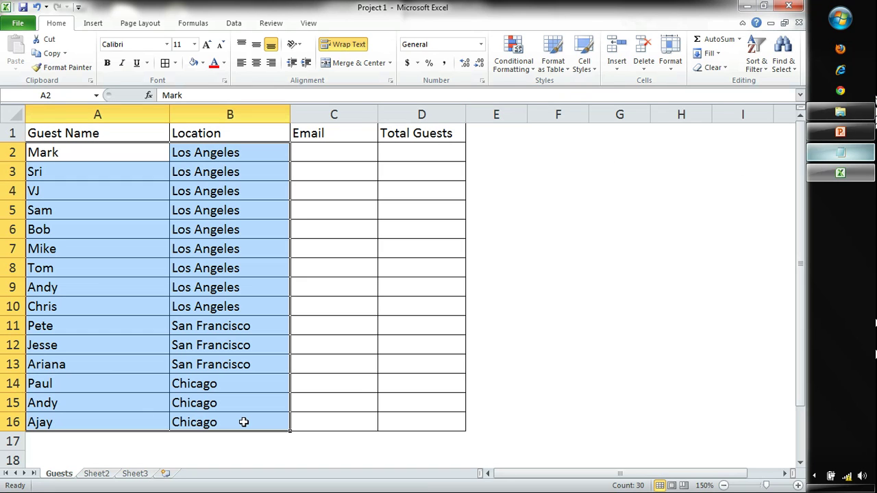
drag(402, 417, 90, 110)
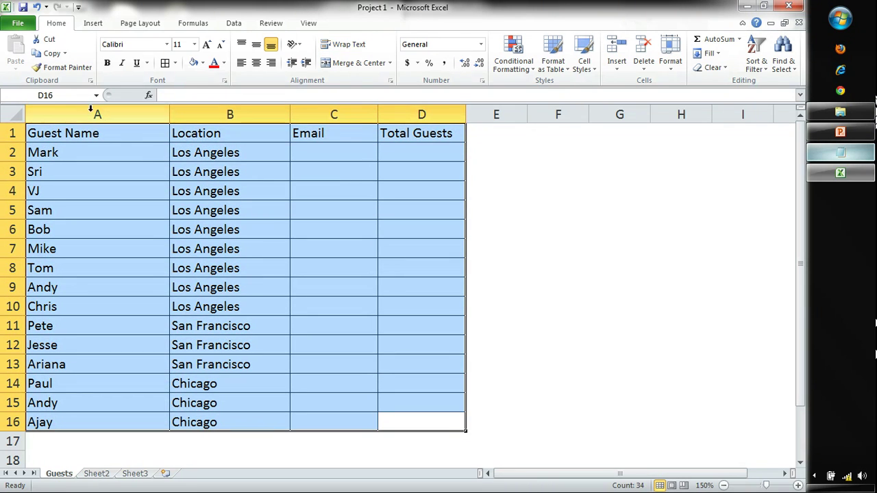
click(277, 172)
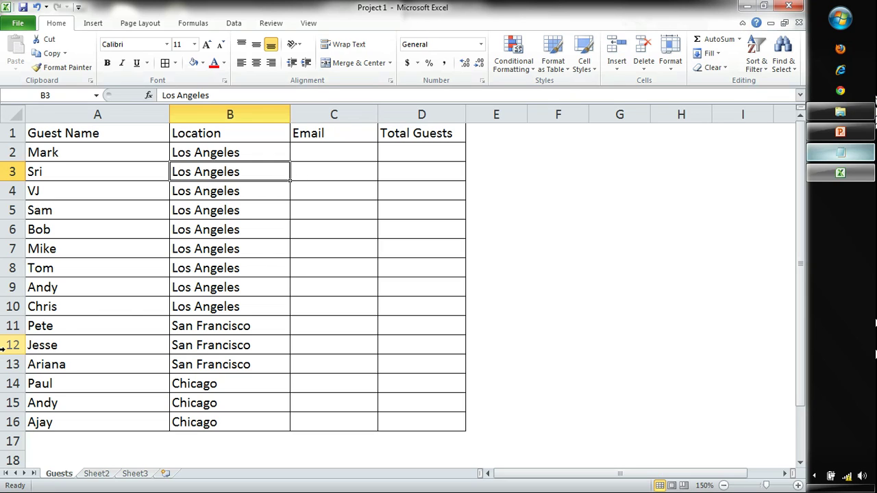
click(229, 156)
drag(230, 167, 61, 367)
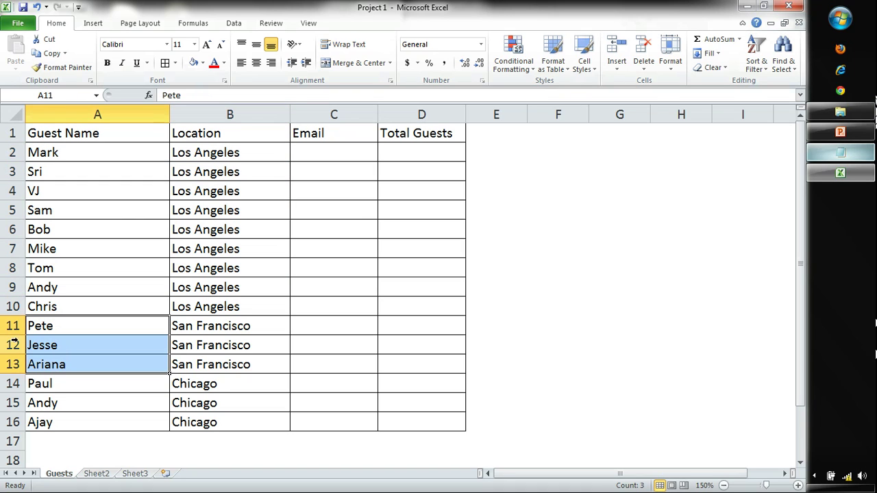
Step: Insert a blank row above row 11 to separate the Los Angeles guests from the San Francisco guests
click(10, 327)
right_click(9, 327)
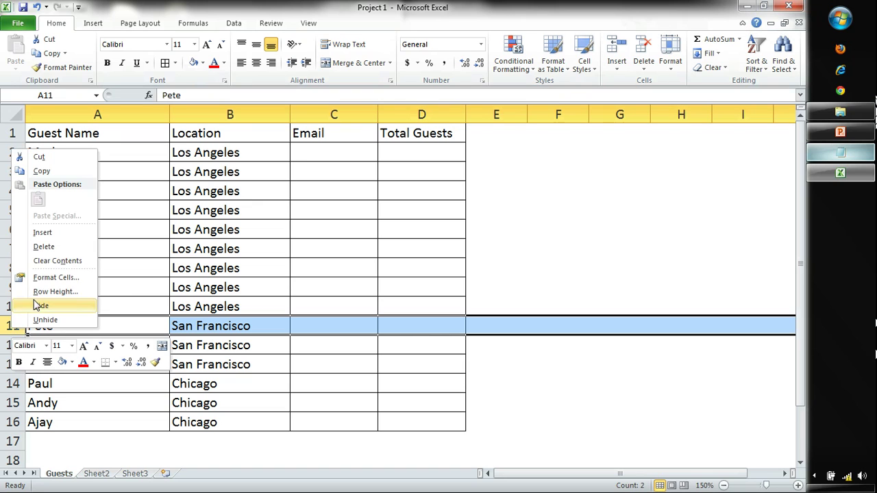
click(43, 232)
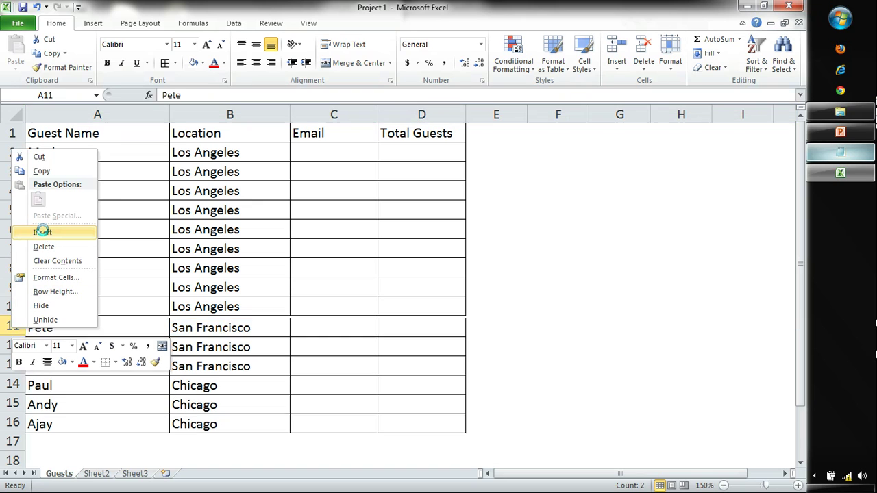
drag(71, 327, 450, 324)
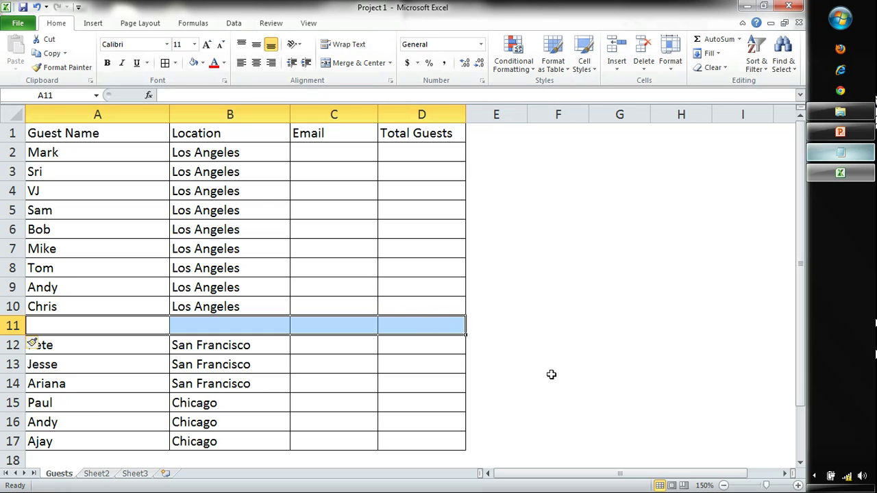
click(553, 318)
drag(75, 329, 443, 321)
Step: Insert a blank row above row 2, between the headings and the first Los Angeles guest
right_click(11, 152)
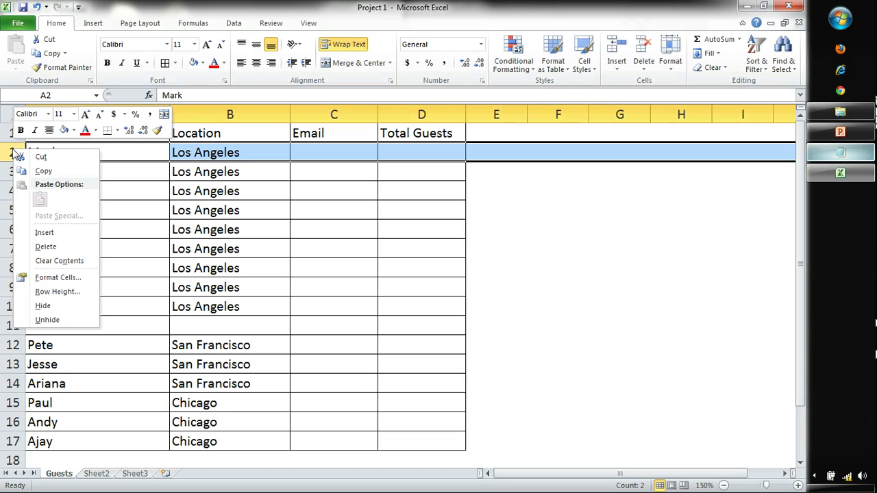
click(44, 233)
drag(59, 172, 474, 329)
drag(51, 364, 444, 403)
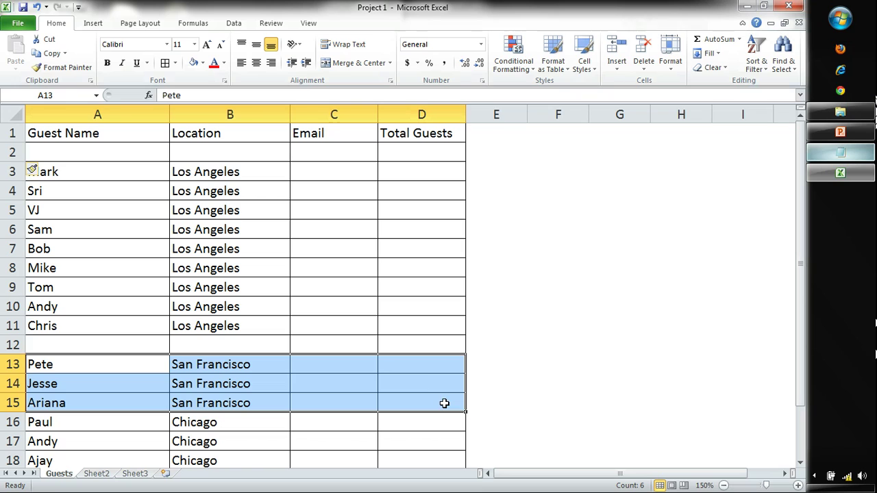
click(102, 344)
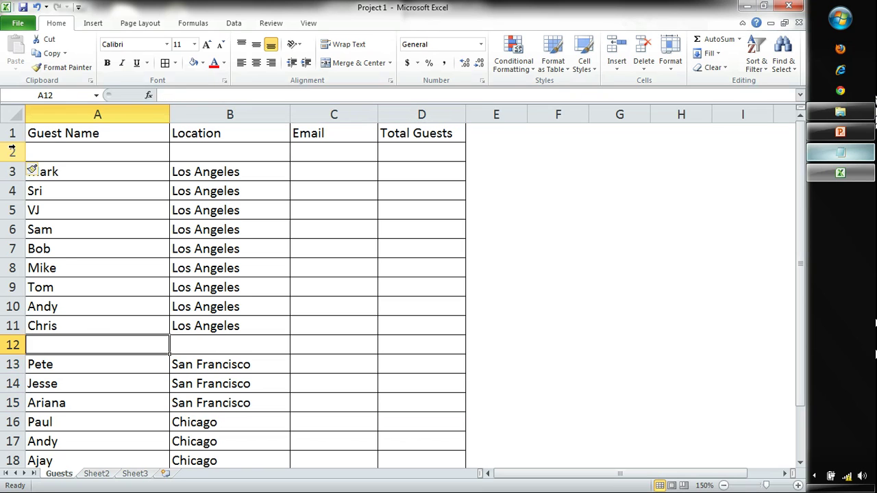
Step: Undo both blank row insertions in the guest table
right_click(12, 151)
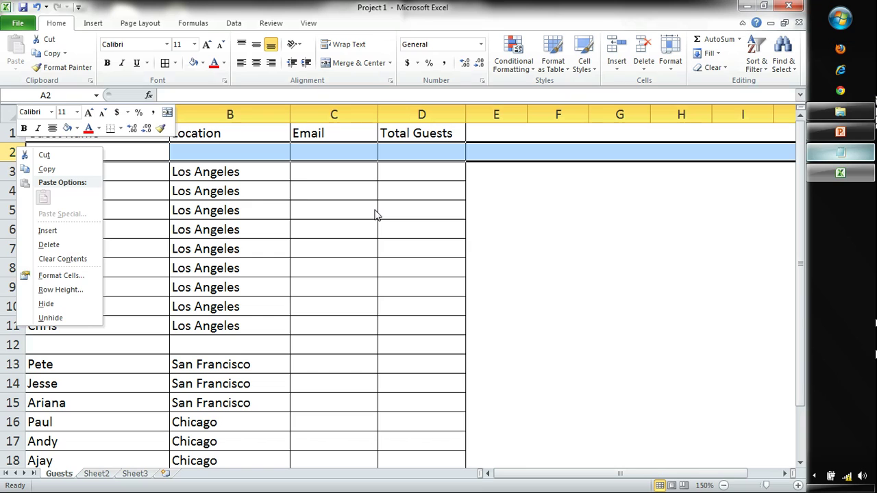
key(Escape)
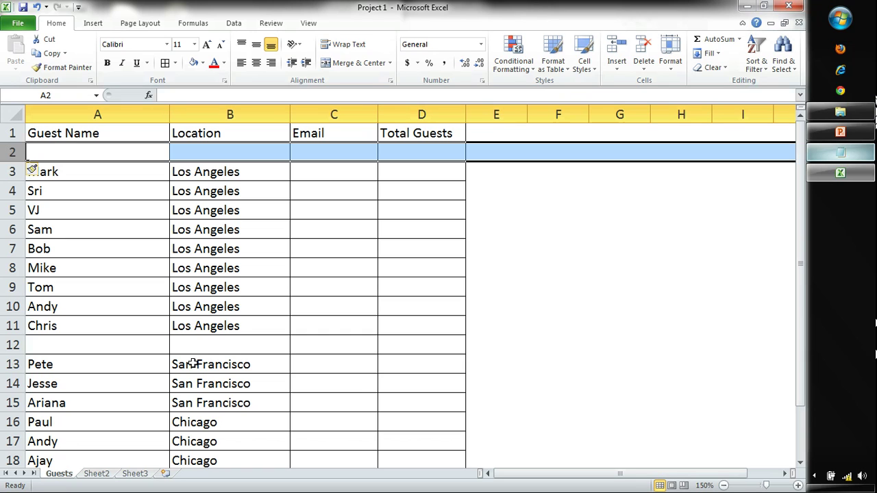
key(ctrl+z)
key(ctrl+z)
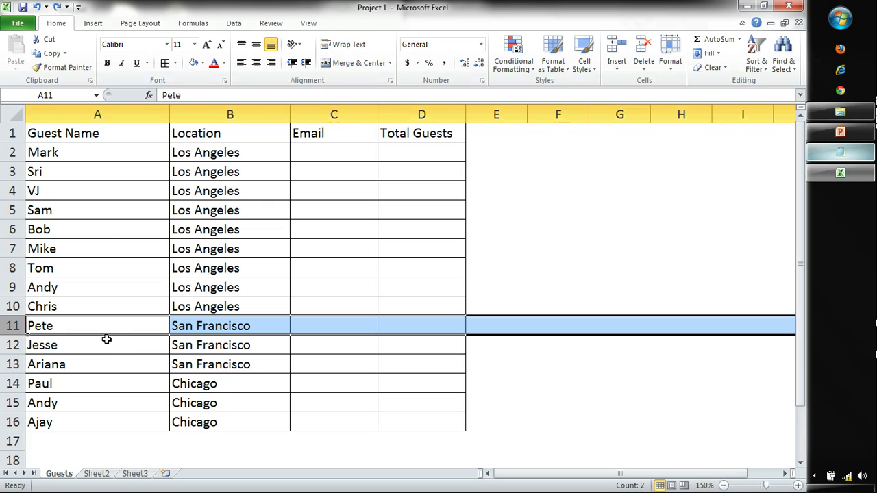
Step: Format the headings in A1:D1 as 16-point bold and widen column D to fit the Total Guests heading
drag(130, 131, 406, 137)
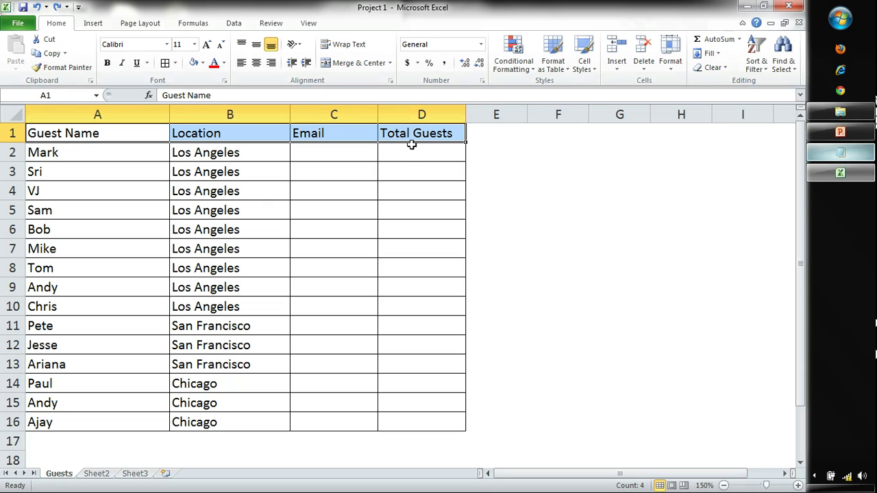
click(195, 45)
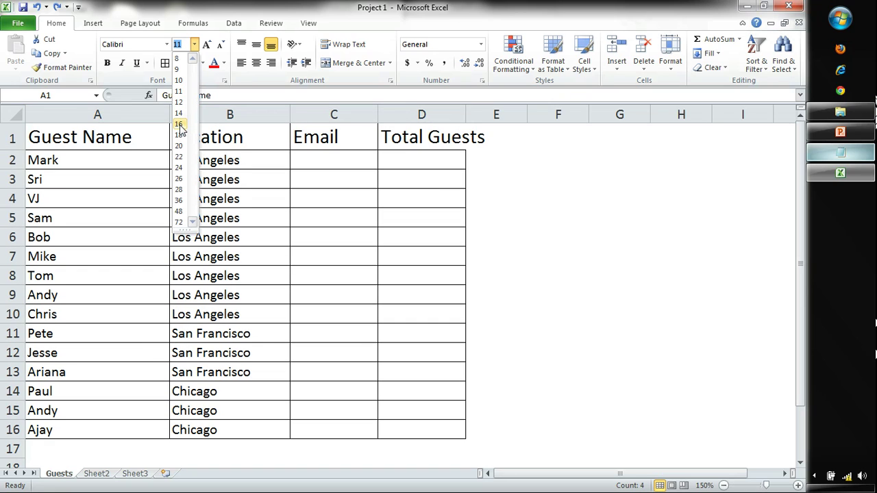
click(179, 125)
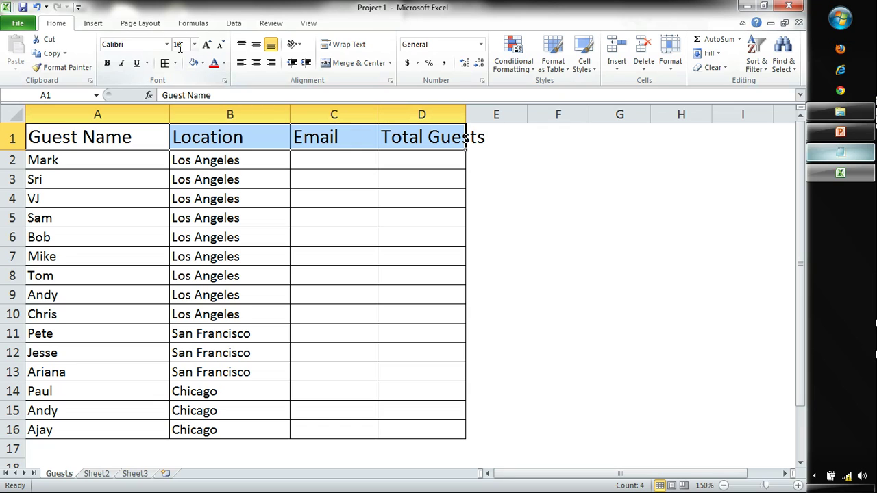
click(107, 63)
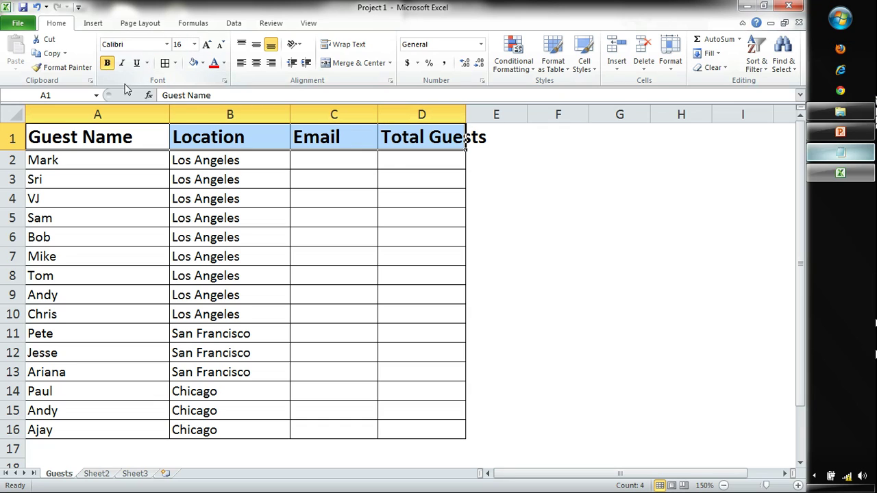
click(396, 172)
drag(466, 114, 501, 115)
drag(111, 135, 454, 132)
drag(137, 164, 456, 441)
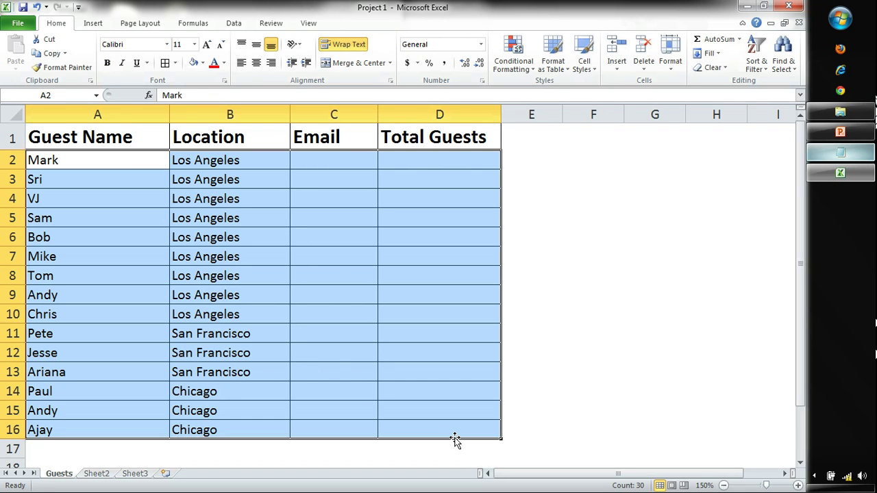
click(459, 431)
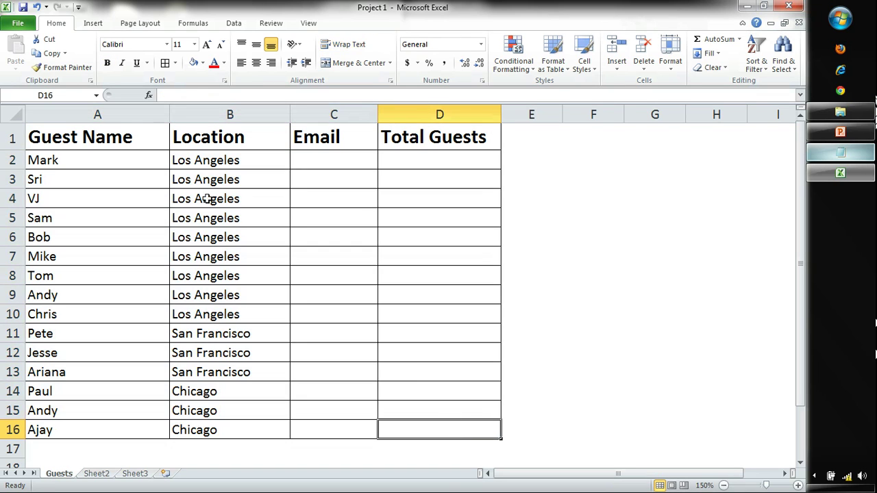
Step: Fill the heading cells A1:D1 with a light blue theme color
click(115, 134)
drag(117, 135, 428, 131)
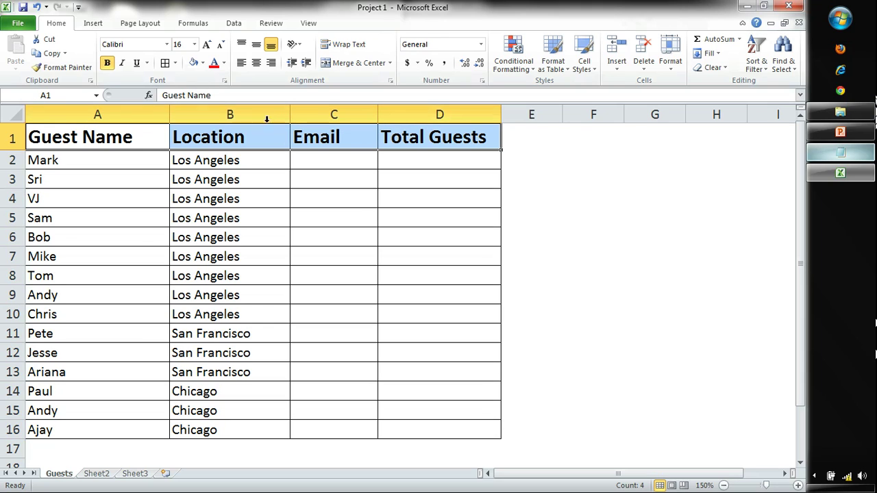
click(204, 63)
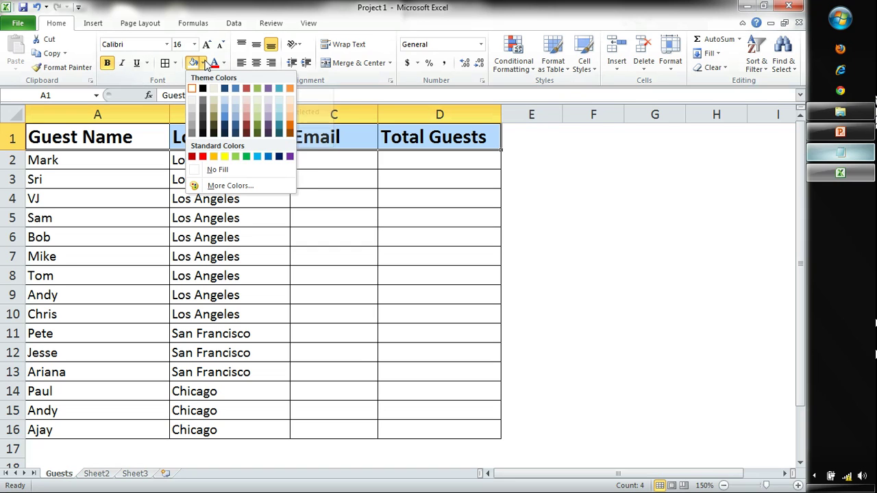
click(227, 104)
click(176, 165)
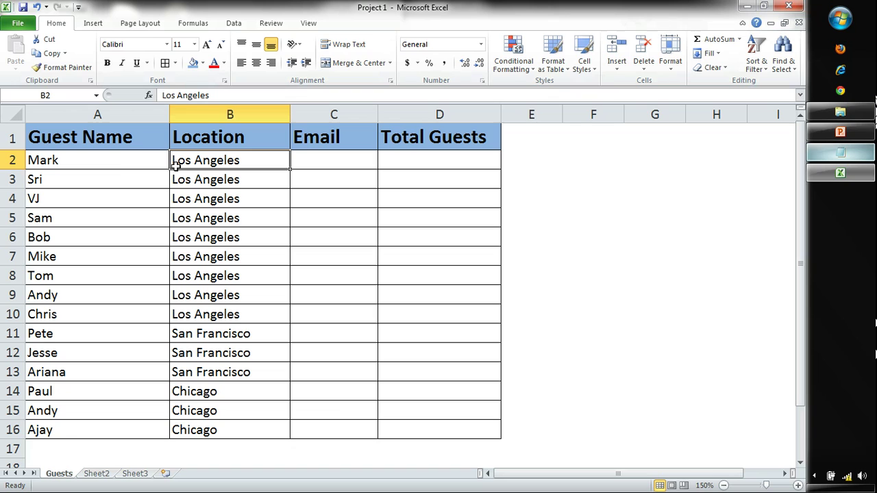
Step: Copy the guest names and locations in A2:B16
drag(133, 165, 473, 440)
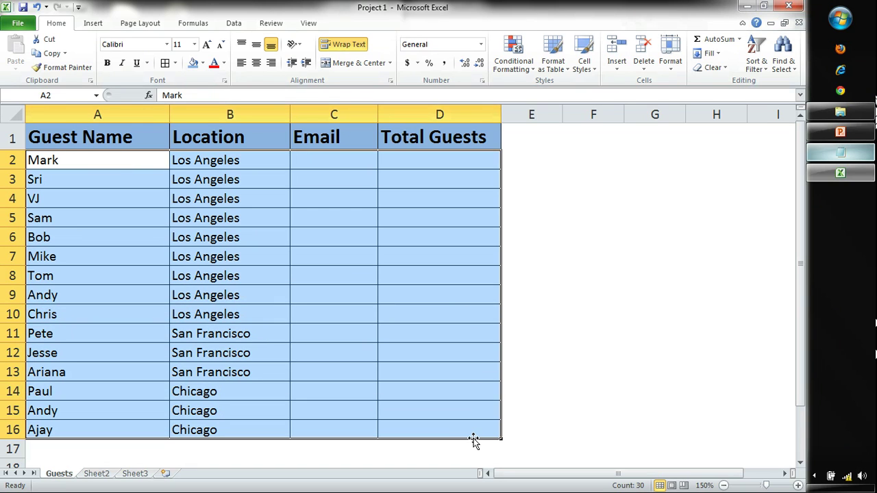
click(475, 429)
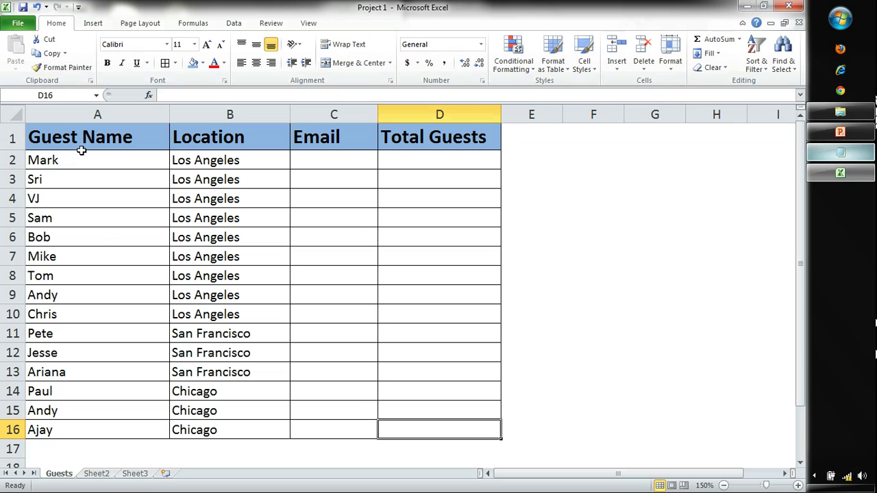
drag(81, 160, 436, 434)
click(435, 433)
drag(133, 160, 188, 432)
key(ctrl+c)
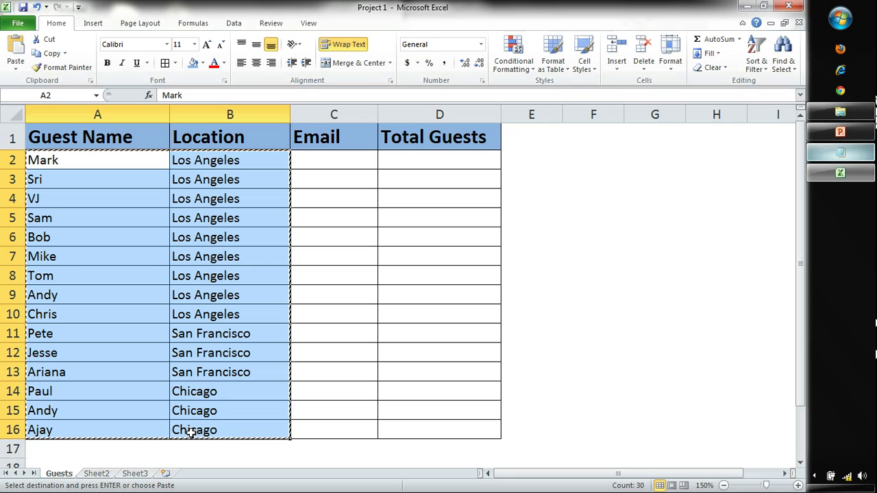
Step: Switch to Notepad, start a new file without saving Project 1.txt, paste the copied guest rows, and move the window over the worksheet
click(842, 154)
key(alt+F4)
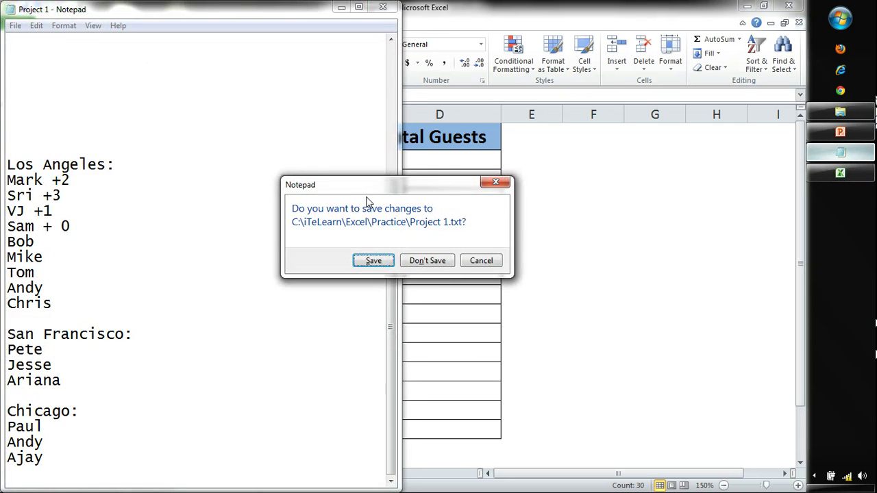
key(n)
key(ctrl+v)
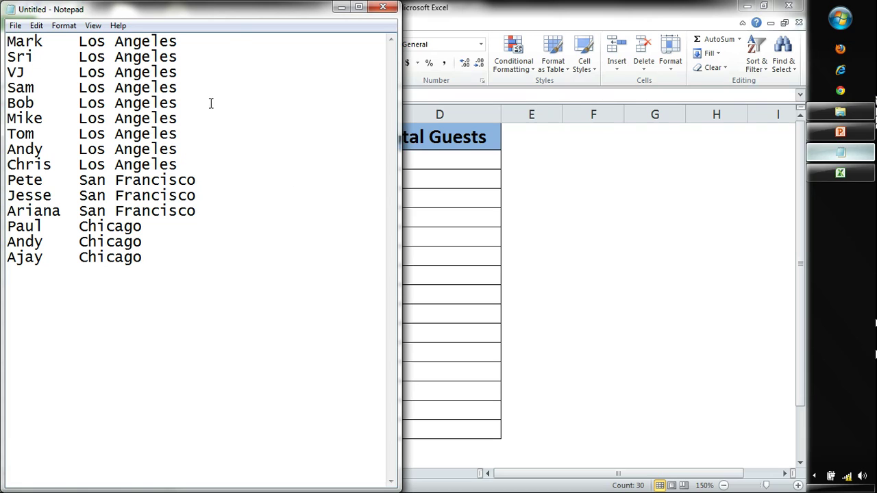
drag(247, 12, 622, 137)
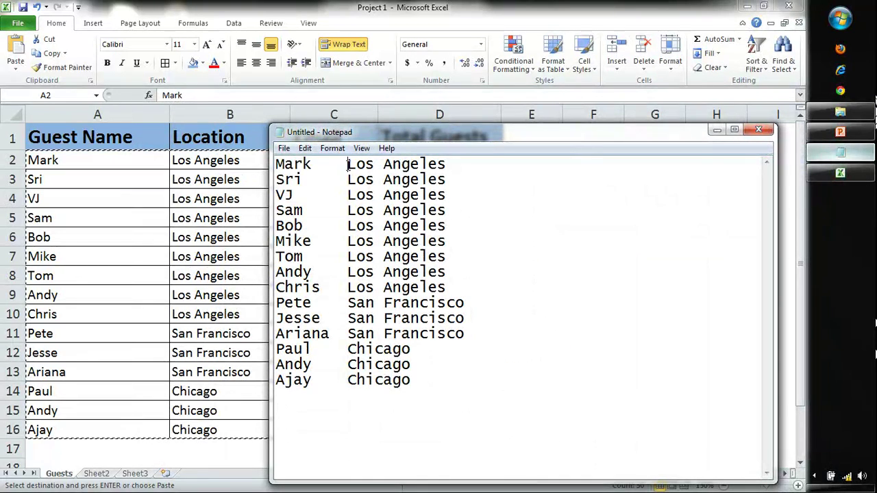
Step: Delete the tab between the first guest's name and location in the Notepad list, and reinsert it
click(115, 165)
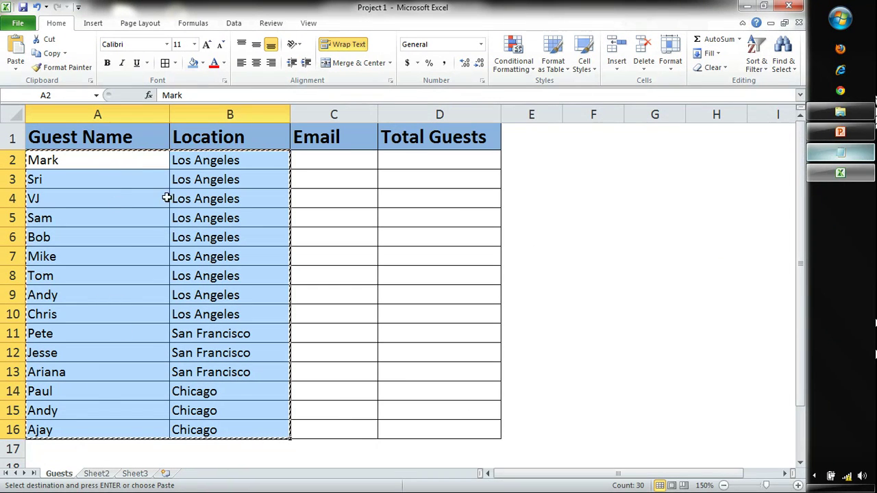
key(alt+Tab)
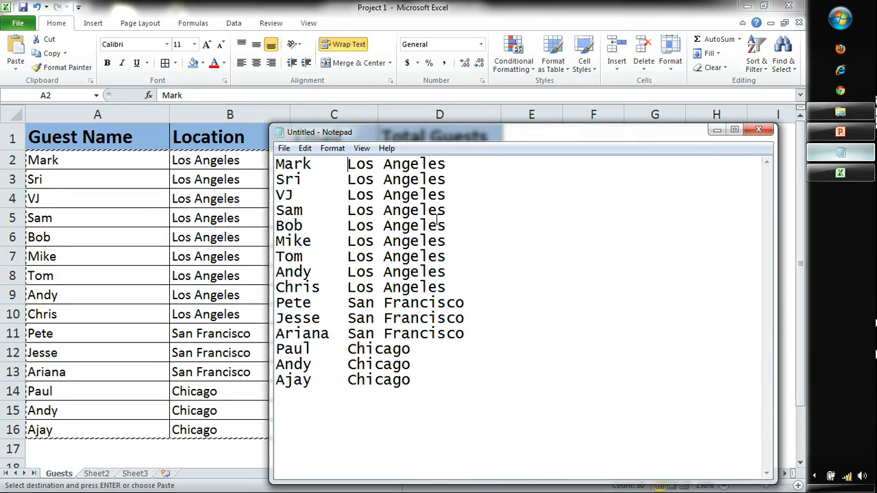
key(ctrl+shift+Right)
key(Right)
key(BackSpace)
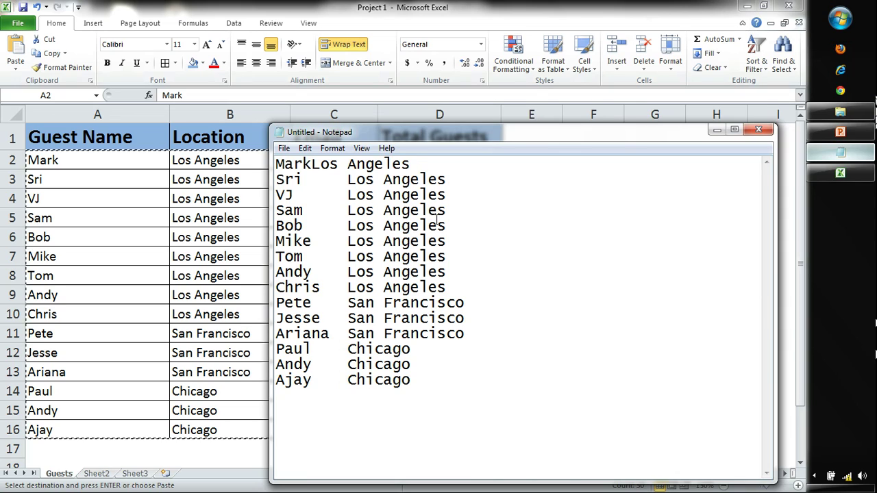
key(Tab)
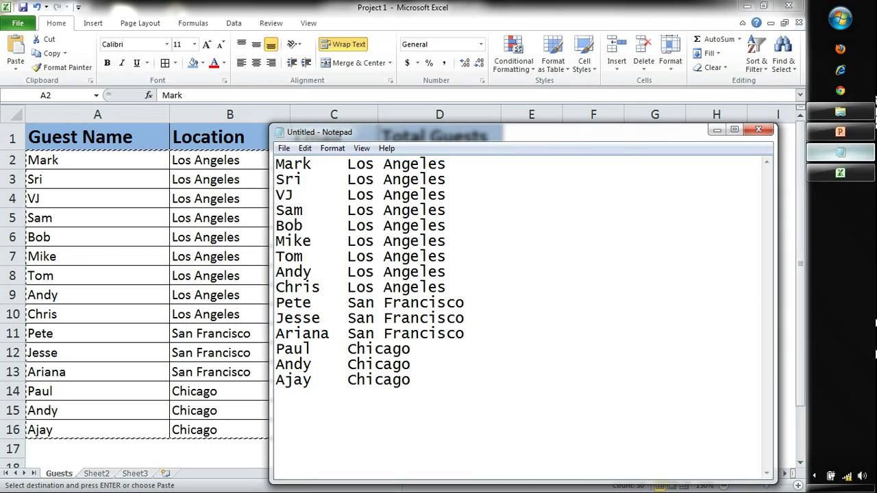
Step: Try to replace the separators between guest names and locations with @ throughout the Notepad list
key(ctrl+h)
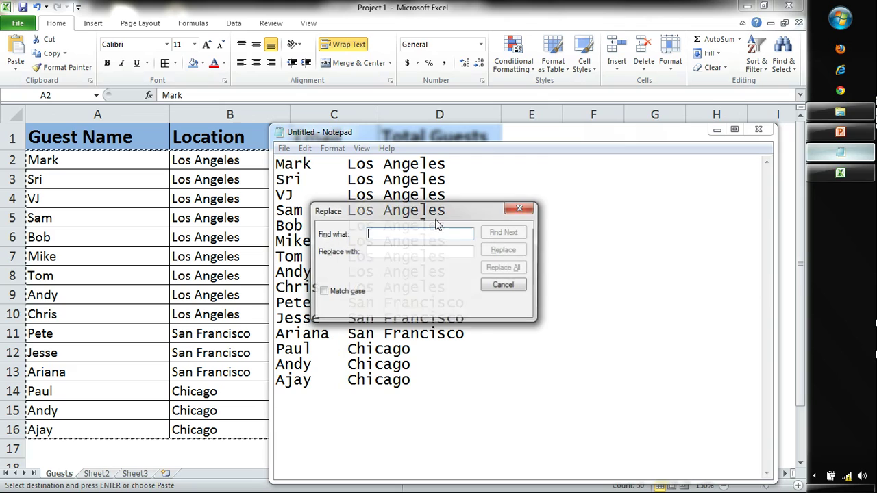
key(ctrl+v)
key(Tab)
text(@)
click(504, 268)
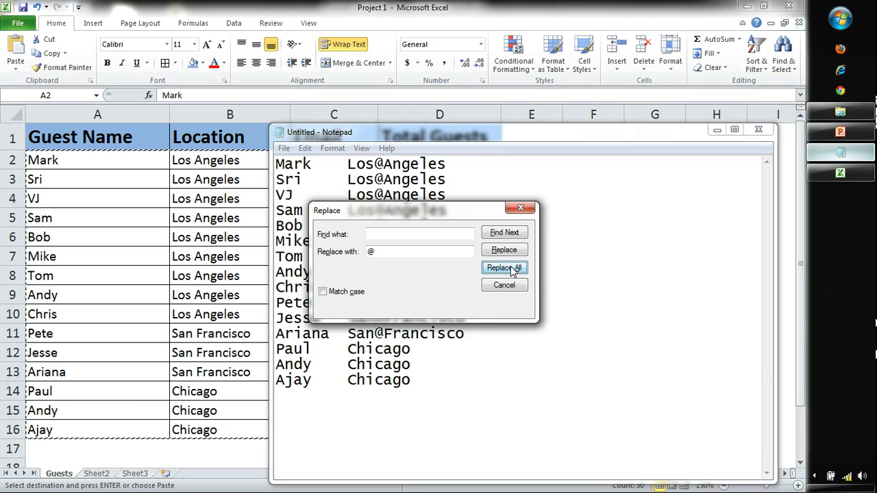
drag(418, 252, 333, 255)
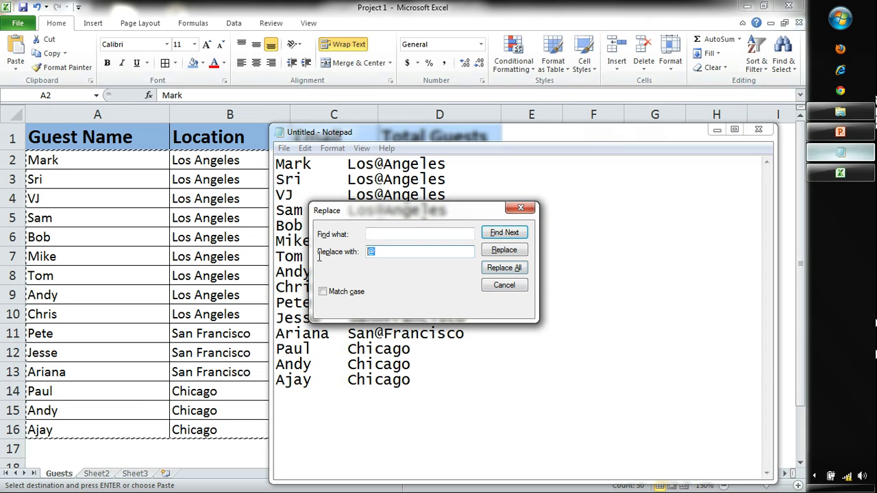
key(shift+Tab)
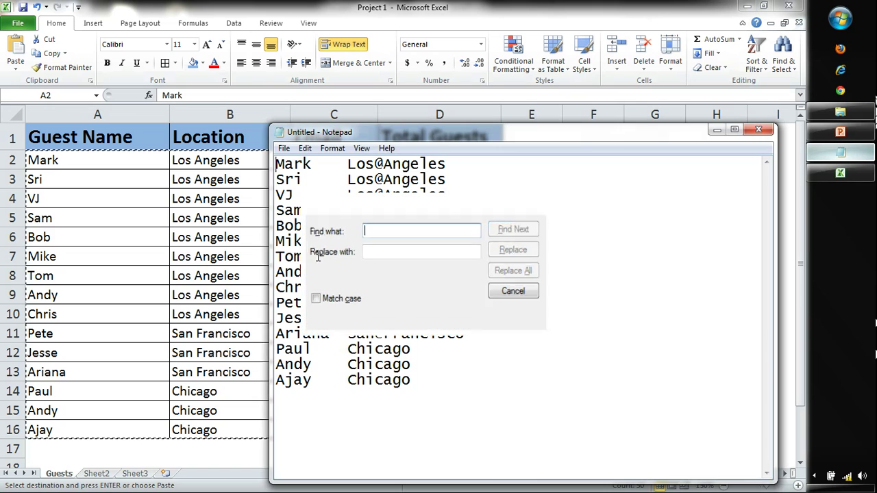
key(Escape)
Step: Copy all fifteen guest lines from the untitled Notepad file
key(shift+Down)
key(shift+Down)
key(shift+Down)
key(shift+Down)
key(shift+Down)
key(shift+Down)
key(shift+Down)
key(shift+Down)
key(shift+Down)
key(shift+Down)
key(shift+Down)
key(shift+Down)
key(shift+Down)
key(shift+Down)
key(shift+Down)
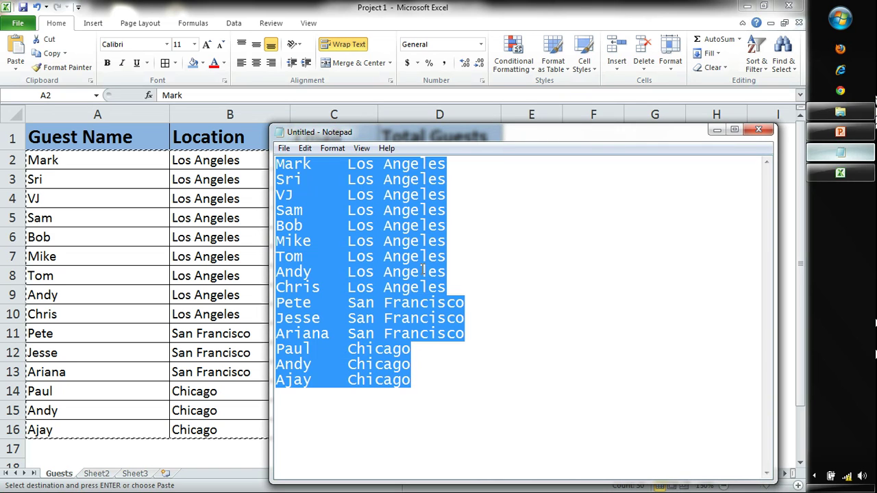
key(ctrl+c)
Step: Launch Word with the winword command and paste the copied guest list into the blank document
key(super+r)
text(wi)
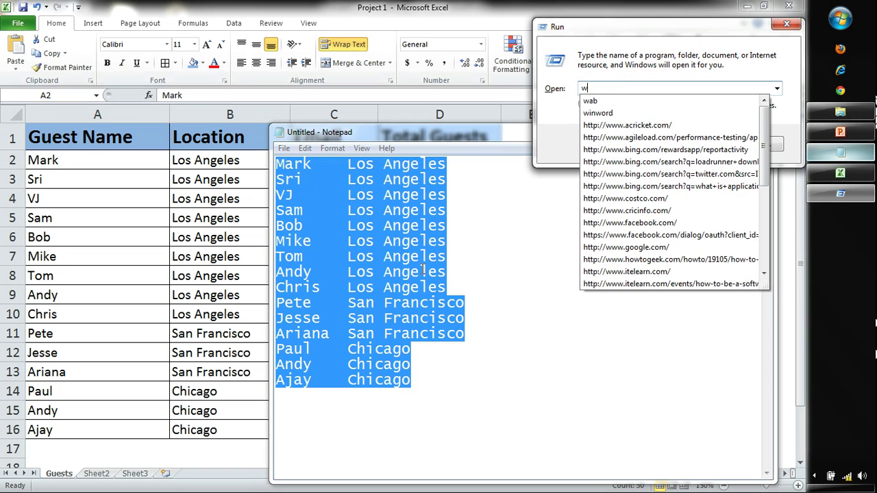
text(nword)
key(Return)
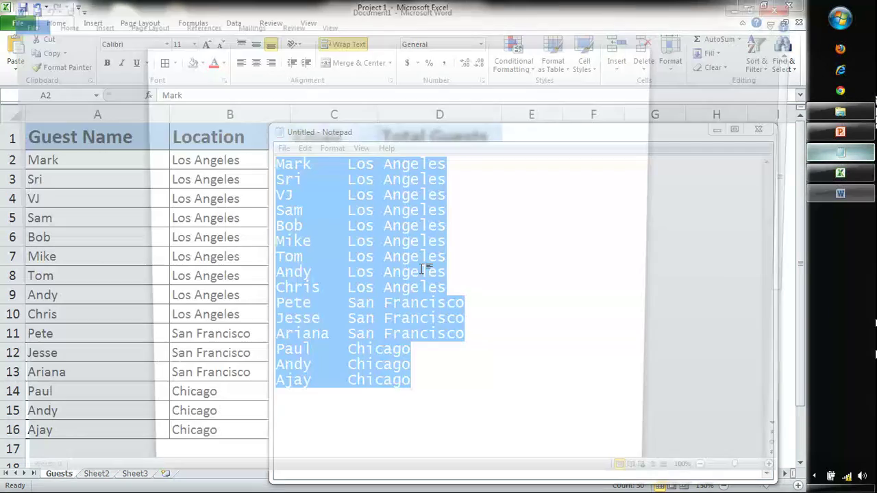
key(ctrl+v)
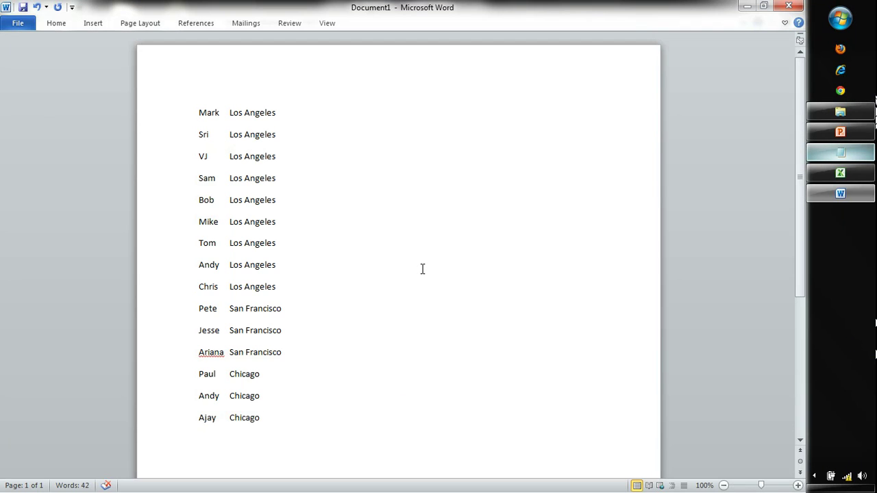
Step: Select the tab gap after the first guest's name and open Find and Replace with its full search options
click(245, 113)
click(242, 112)
drag(225, 112, 223, 112)
key(ctrl+h)
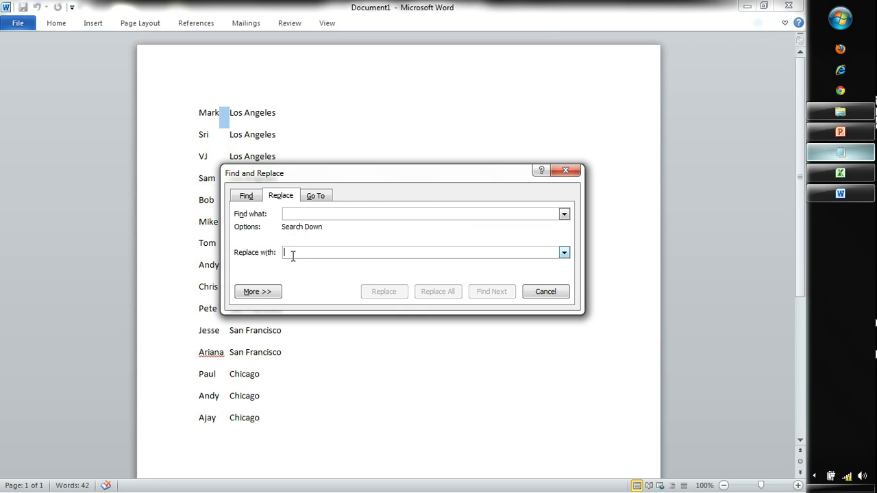
click(271, 295)
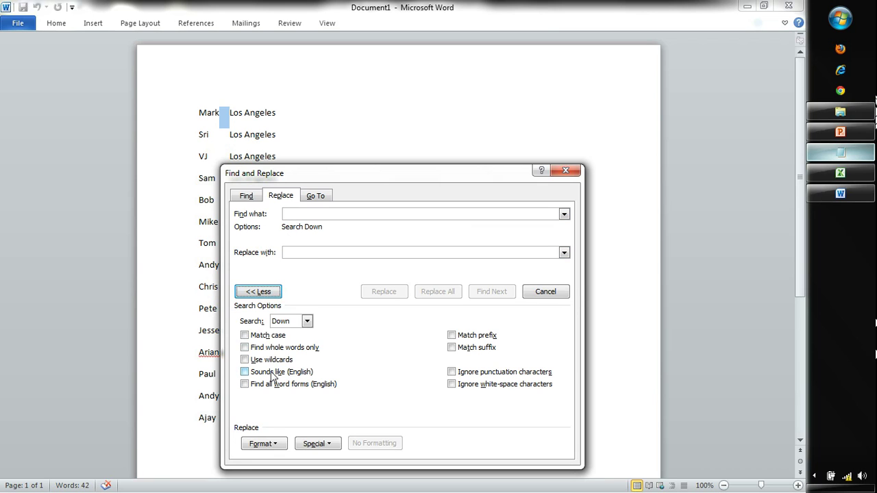
click(278, 443)
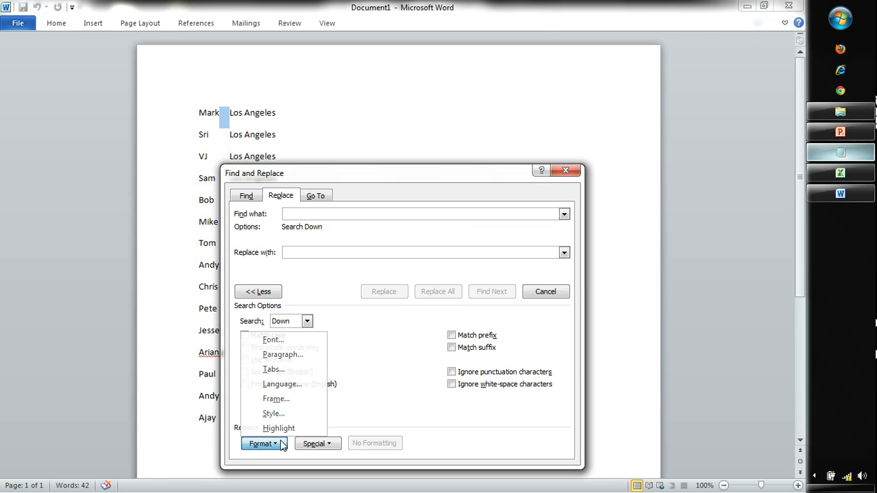
click(283, 370)
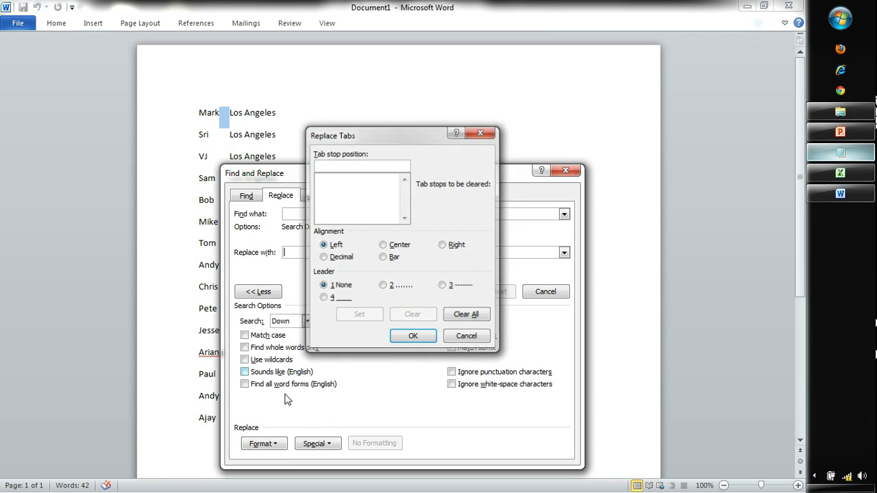
key(Escape)
Step: Replace every tab character (^t) with @ throughout the document, and move the dialog clear of the guest list
click(319, 445)
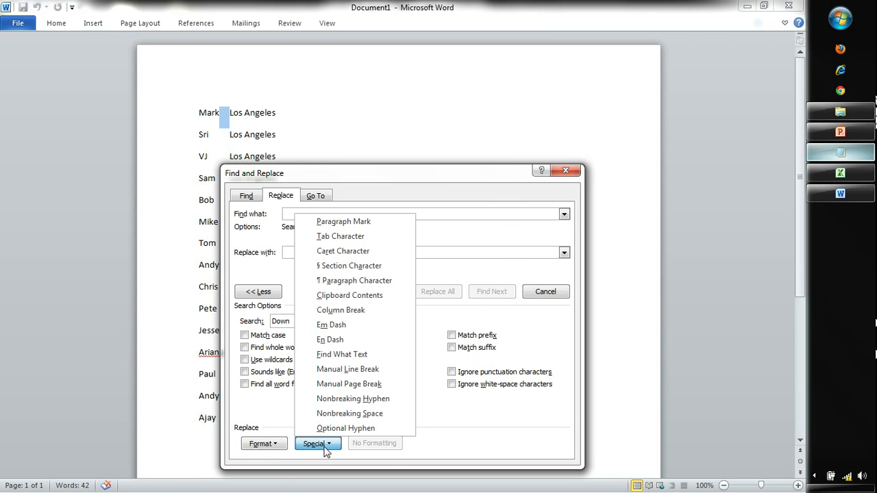
click(341, 237)
drag(301, 251, 284, 251)
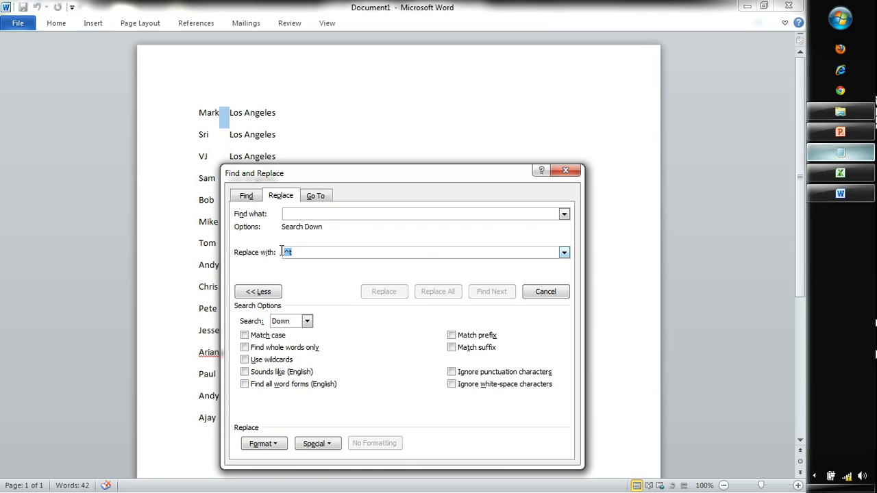
key(ctrl+x)
click(308, 214)
key(ctrl+v)
click(308, 251)
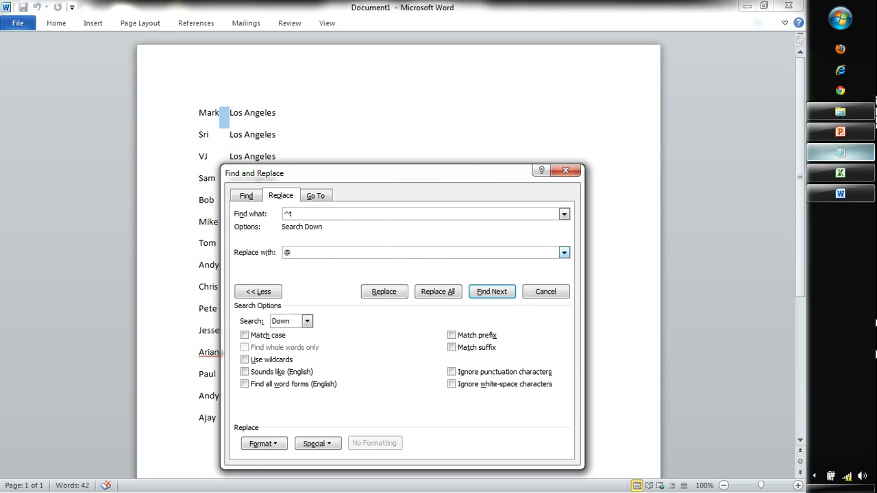
click(437, 291)
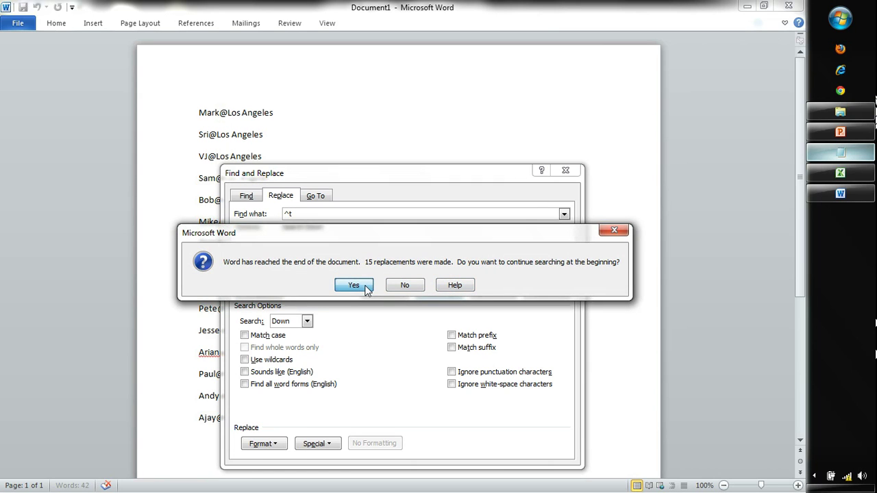
click(367, 287)
click(384, 289)
drag(268, 172, 352, 108)
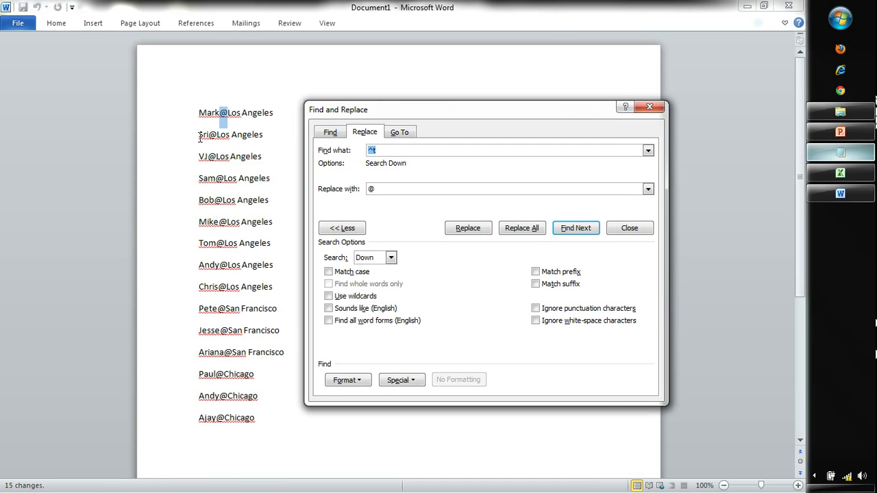
Step: Switch to the Excel workbook and examine the original guest name and location columns
click(251, 407)
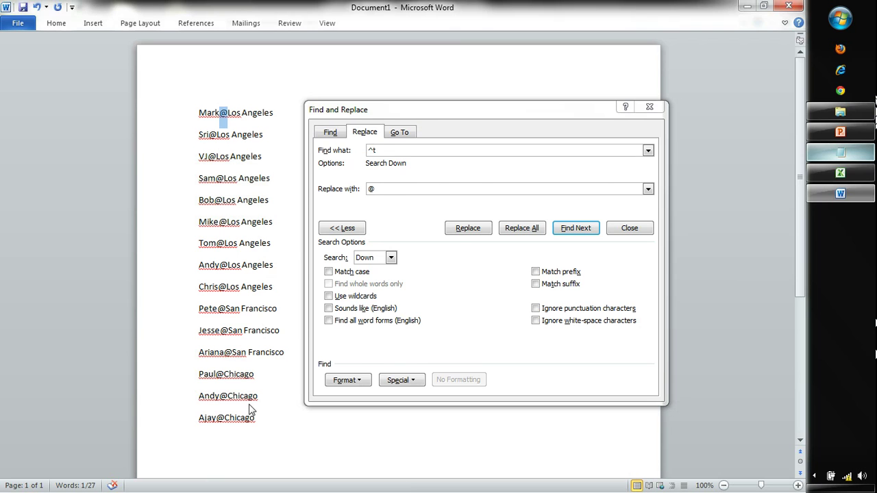
key(alt+Tab)
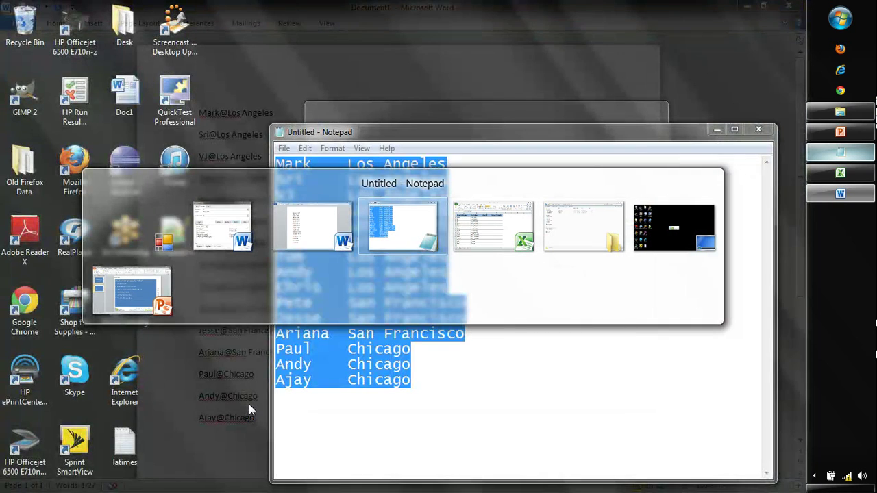
key(alt+Tab)
key(alt+Tab)
key(alt+Tab)
key(alt+shift+Tab)
key(alt+shift+Tab)
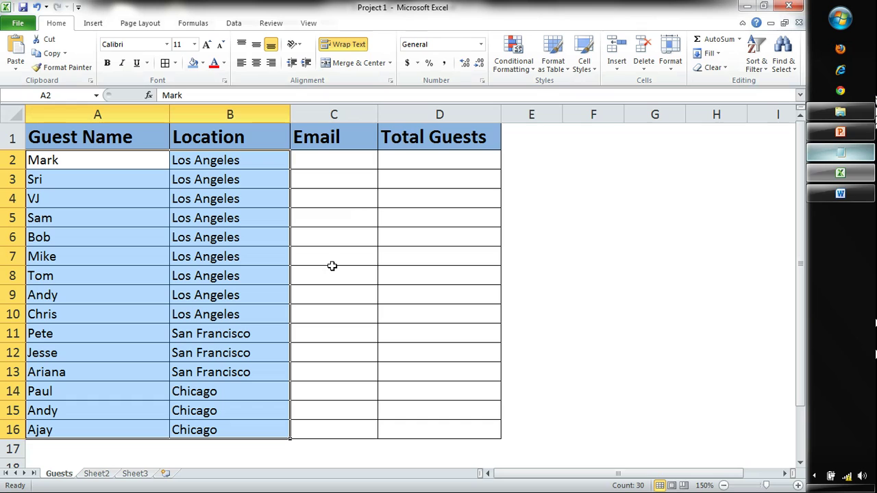
Step: Close Word's Find and Replace dialog and return to the Word document
key(alt+Tab)
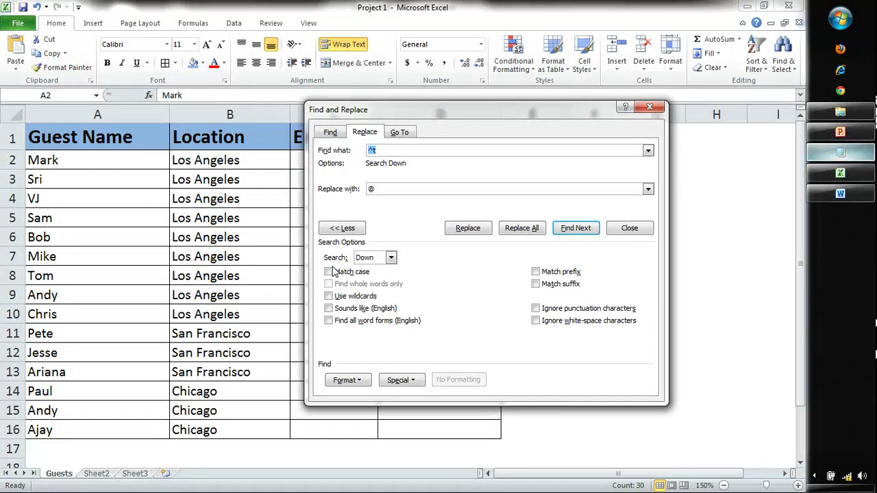
key(alt+Tab)
key(alt+Tab)
key(alt+shift+Tab)
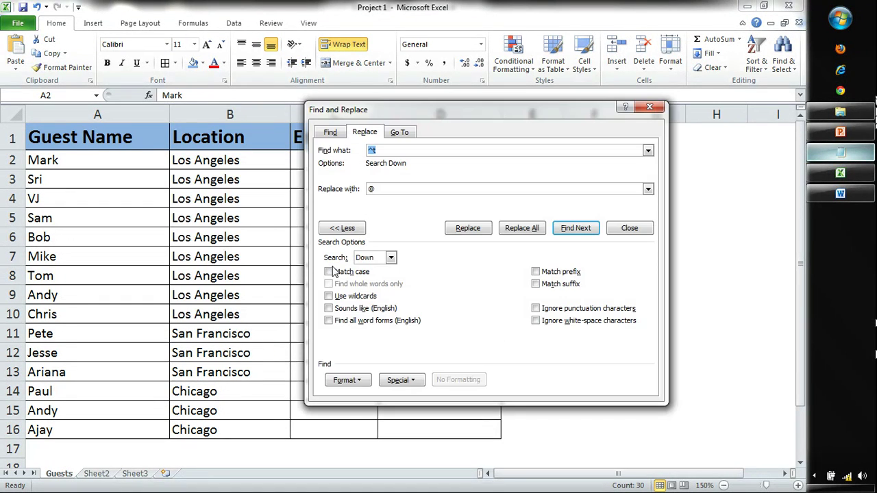
click(624, 228)
click(840, 194)
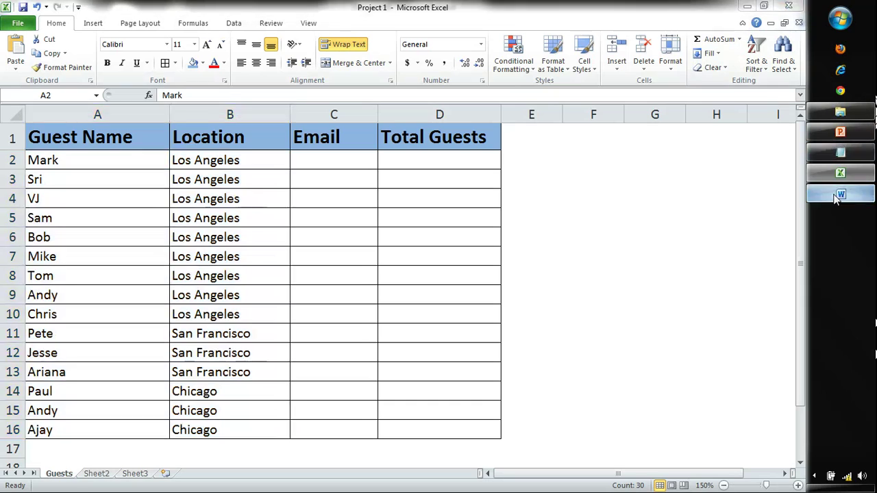
Step: Remove every space from the @-joined guest list by replacing all spaces with nothing, and close the Find and Replace dialog
click(303, 133)
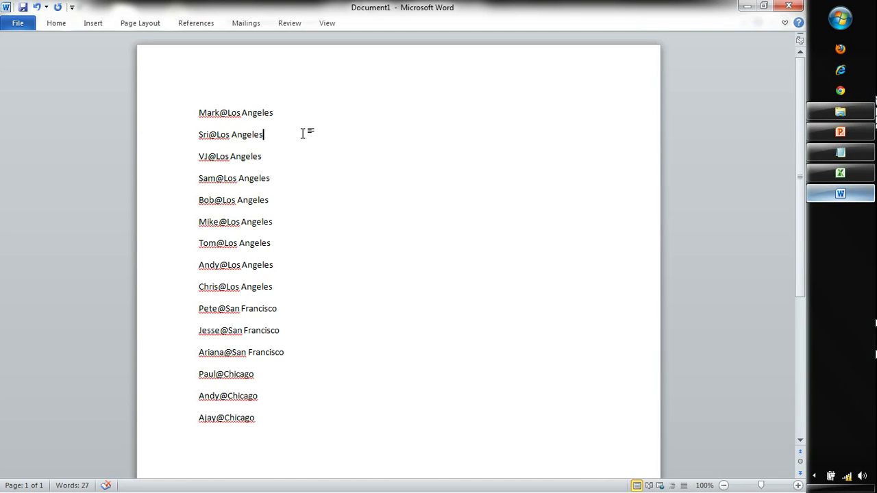
key(ctrl+h)
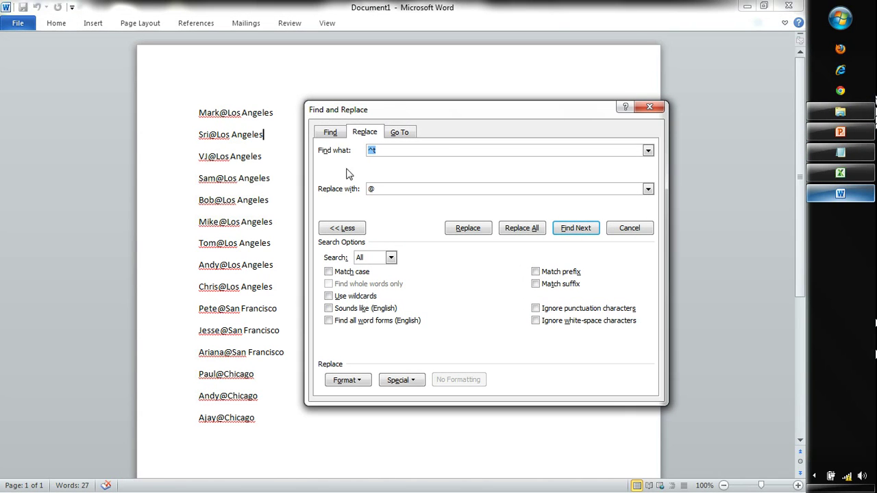
click(391, 150)
drag(377, 189, 356, 195)
drag(404, 150, 337, 152)
key(BackSpace)
key(Tab)
click(520, 233)
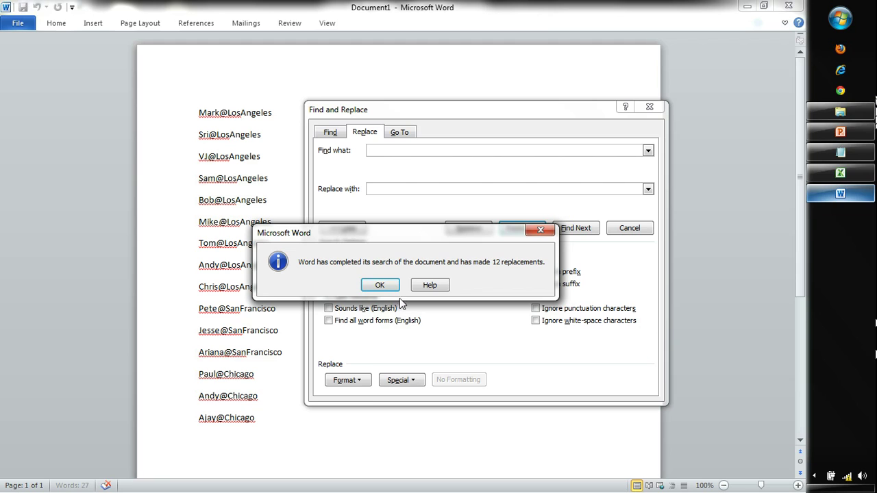
click(380, 285)
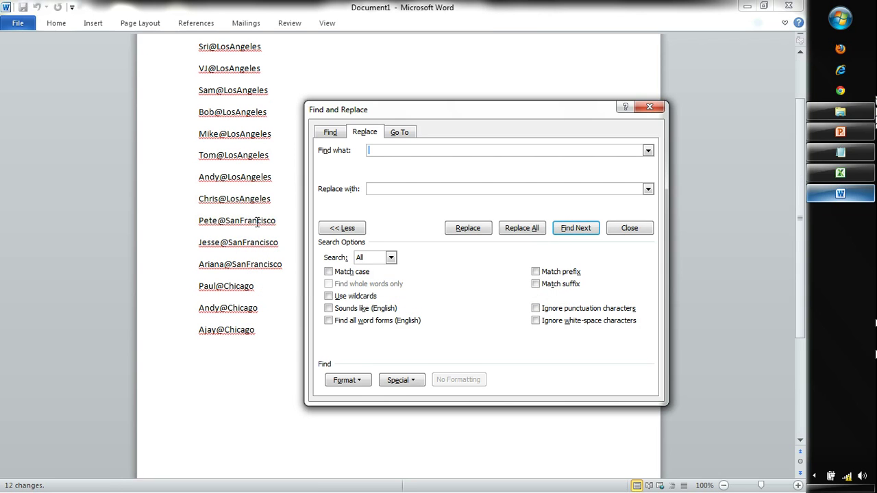
key(Escape)
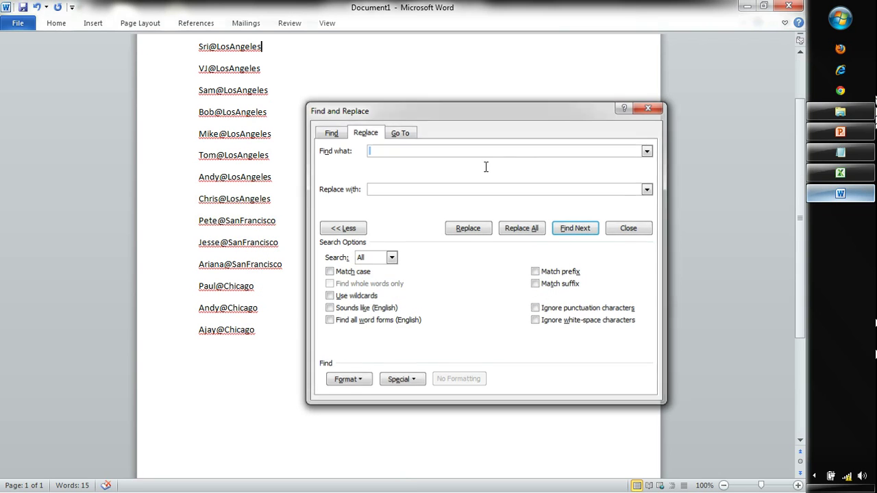
Step: Append .com to the end of every line in the guest list, from the first guest to the last
scroll(304, 104, up, 2)
text(.com)
key(shift+Left)
key(shift+Left)
key(ctrl+c)
key(Down)
key(ctrl+v)
key(Down)
key(ctrl+v)
key(Down)
key(ctrl+v)
key(Down)
key(ctrl+v)
key(Down)
key(ctrl+v)
key(Down)
key(ctrl+v)
key(Down)
key(ctrl+v)
key(Down)
key(ctrl+v)
key(Down)
key(ctrl+v)
key(Down)
key(ctrl+v)
key(Down)
key(ctrl+v)
key(Down)
key(ctrl+v)
key(Down)
key(ctrl+v)
key(Down)
key(ctrl+v)
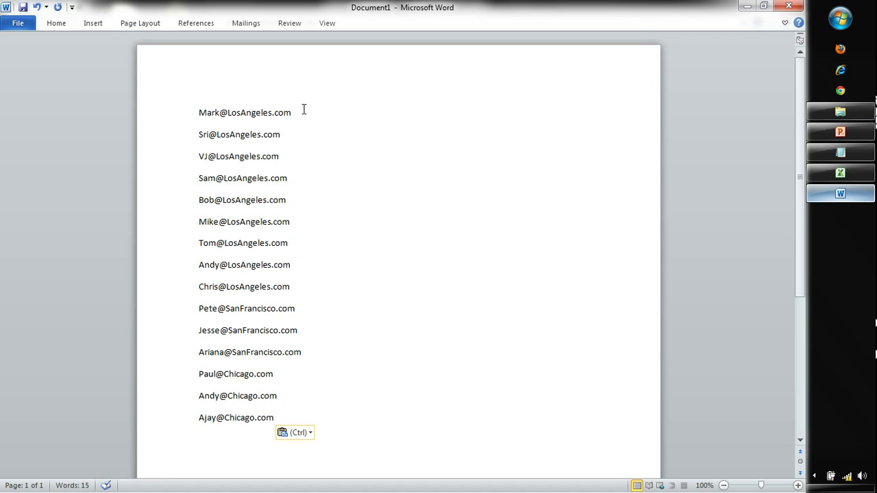
Step: Copy the whole address list into the Email column of the Excel workbook starting at C2, and widen column C to fit
key(ctrl+a)
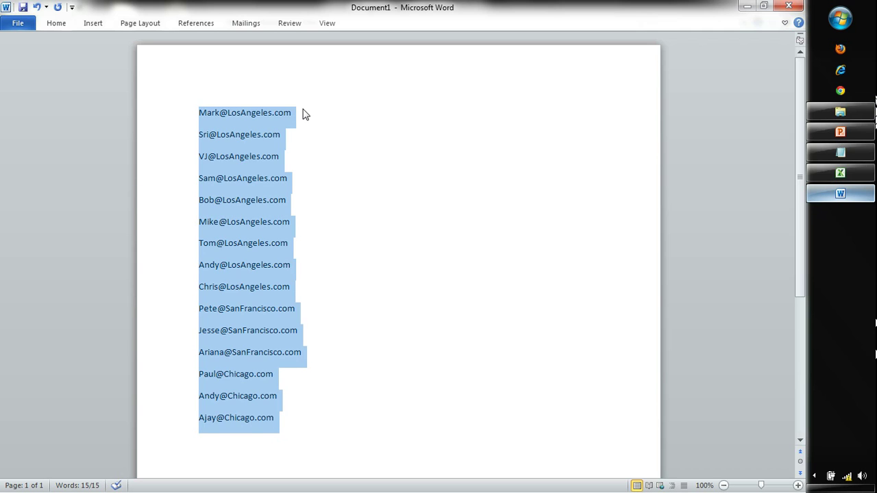
key(alt+Tab)
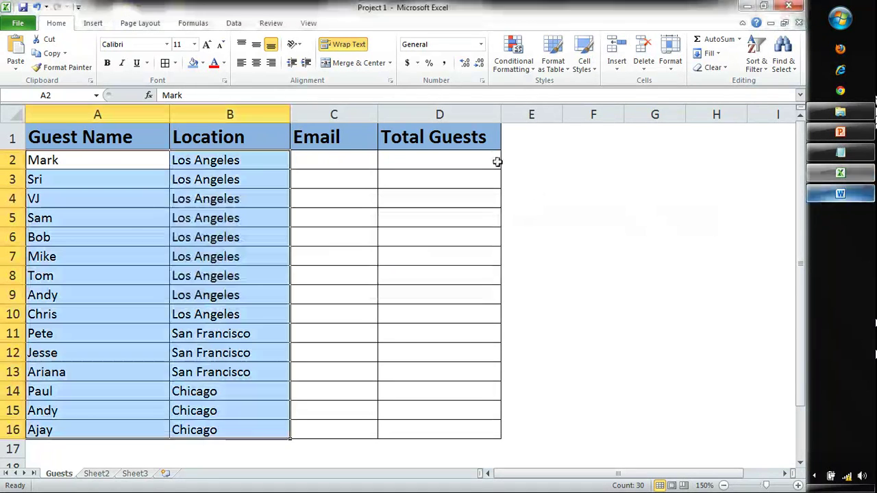
click(341, 163)
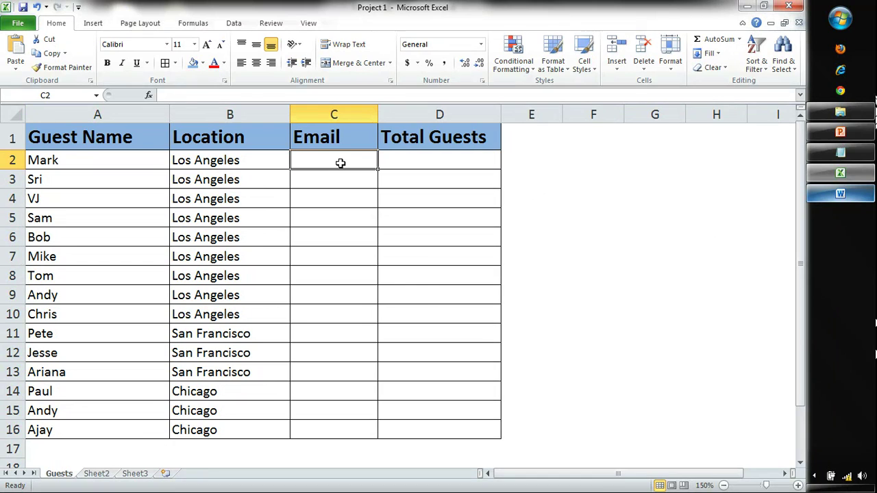
key(ctrl+v)
click(423, 320)
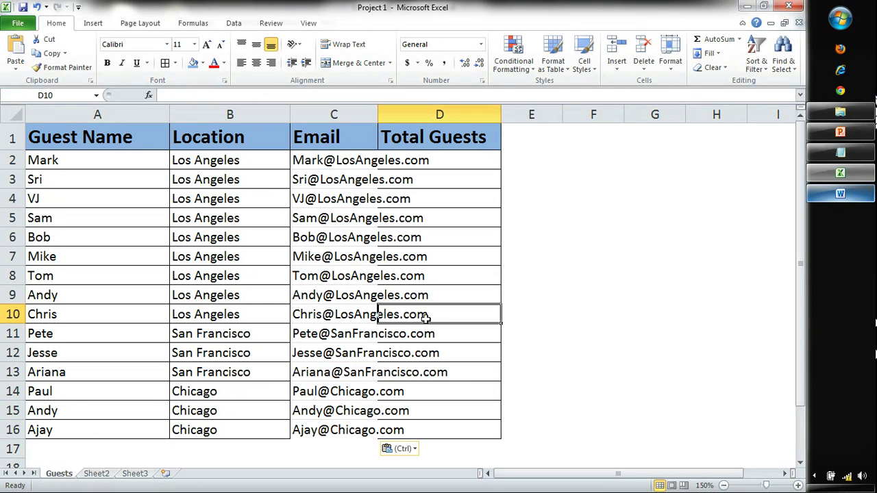
drag(378, 114, 461, 108)
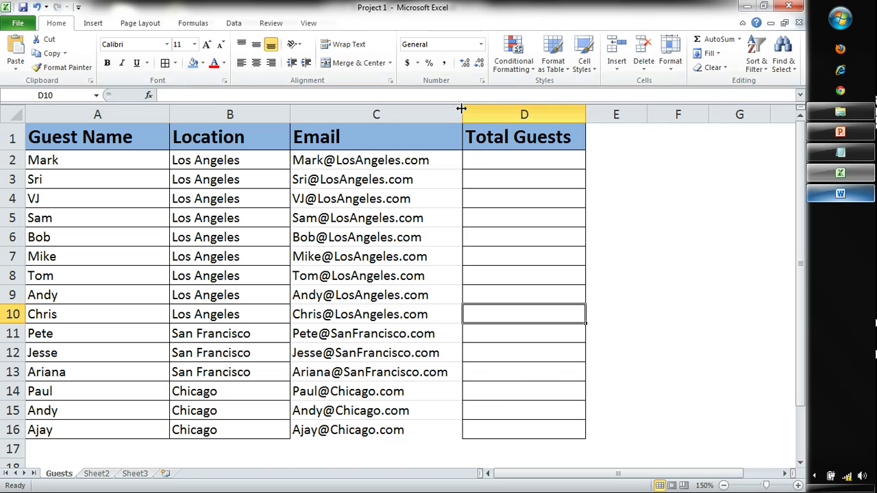
Step: Examine the formatting of the pasted email cells, the available paste options and the source list in Word
drag(441, 159, 442, 437)
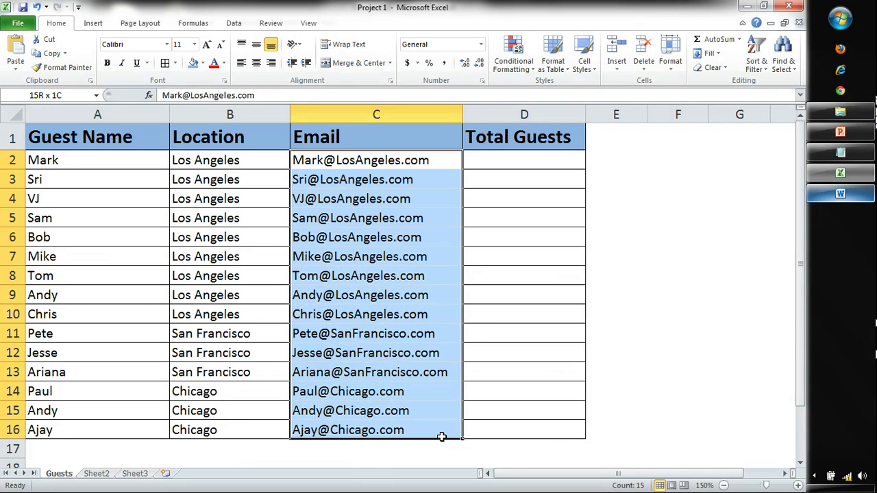
click(574, 256)
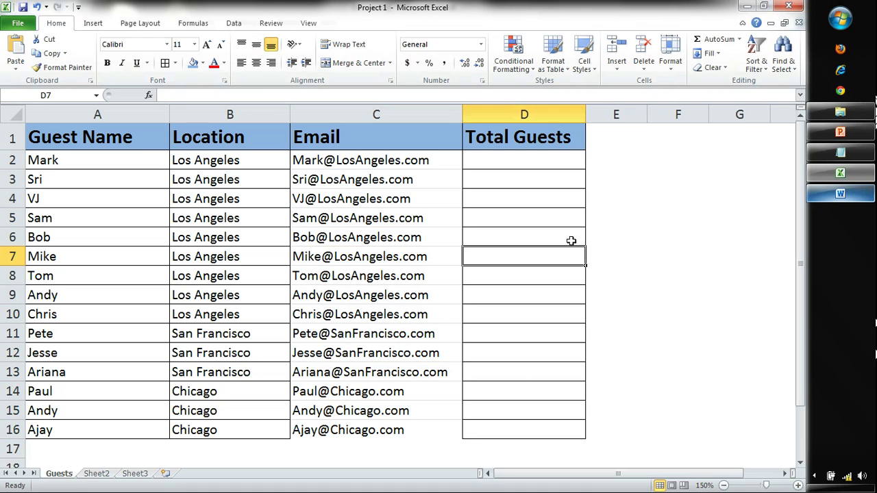
right_click(555, 204)
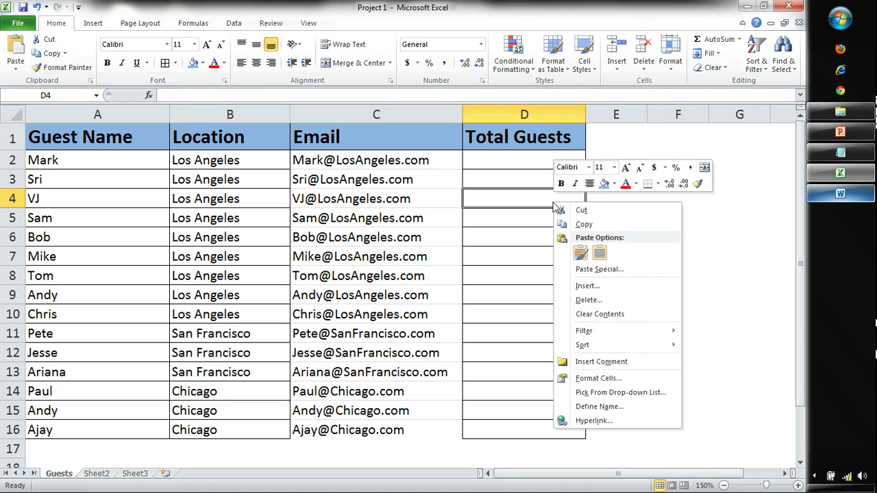
click(600, 253)
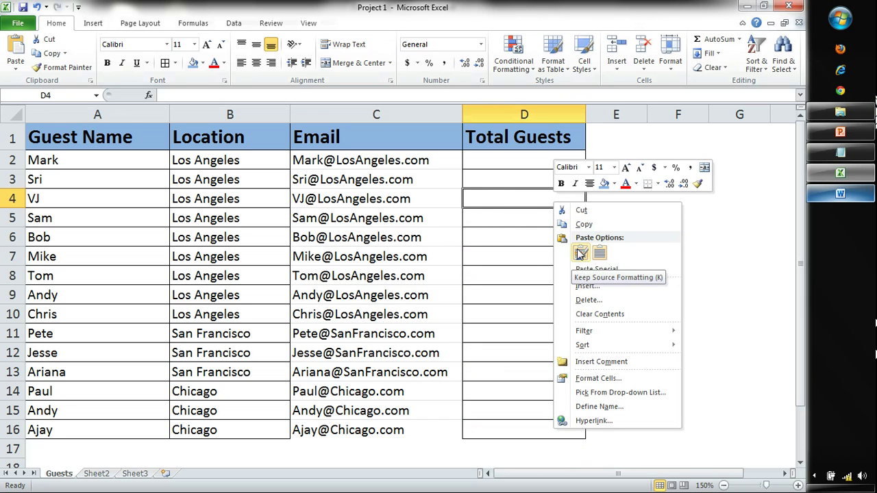
click(751, 214)
drag(493, 167, 411, 433)
key(alt+Tab)
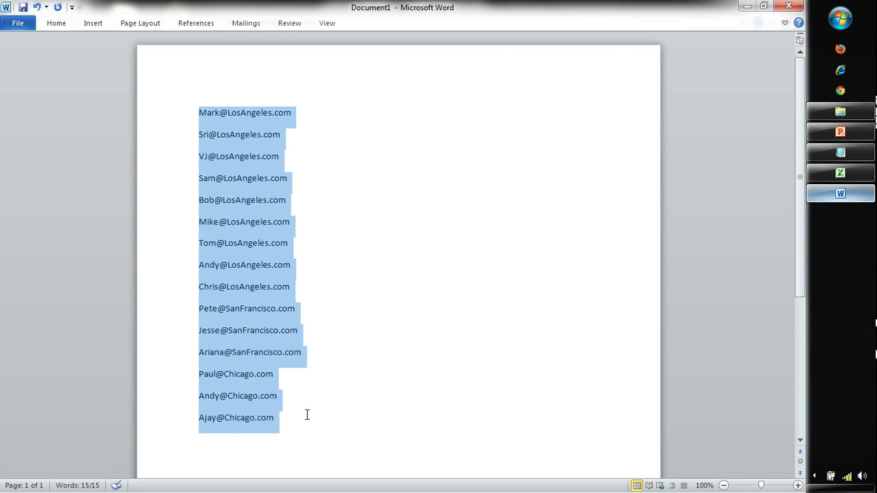
key(alt+Tab)
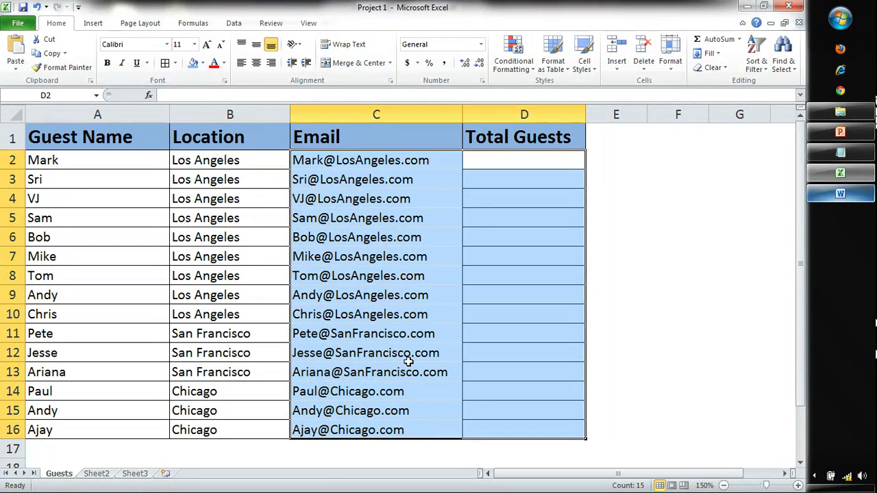
Step: Undo the column widening and the paste, and paste the addresses again at C2 with Match Destination Formatting
key(ctrl+z)
key(ctrl+z)
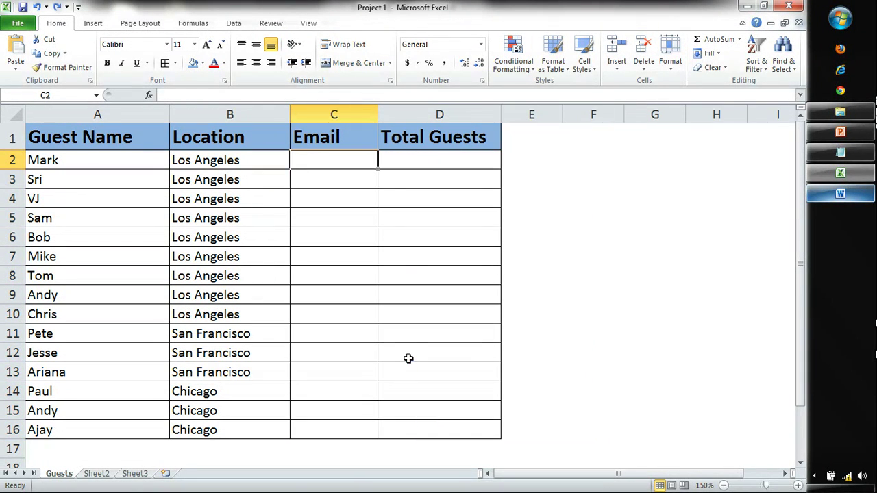
right_click(363, 165)
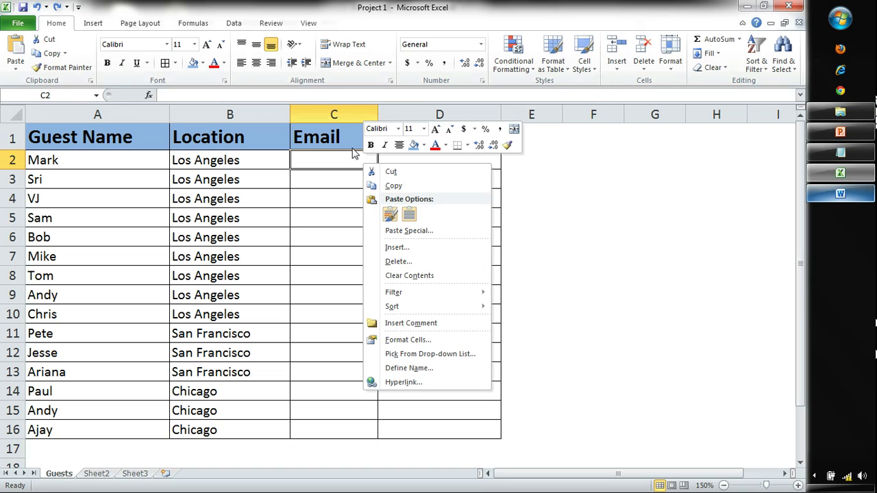
click(390, 215)
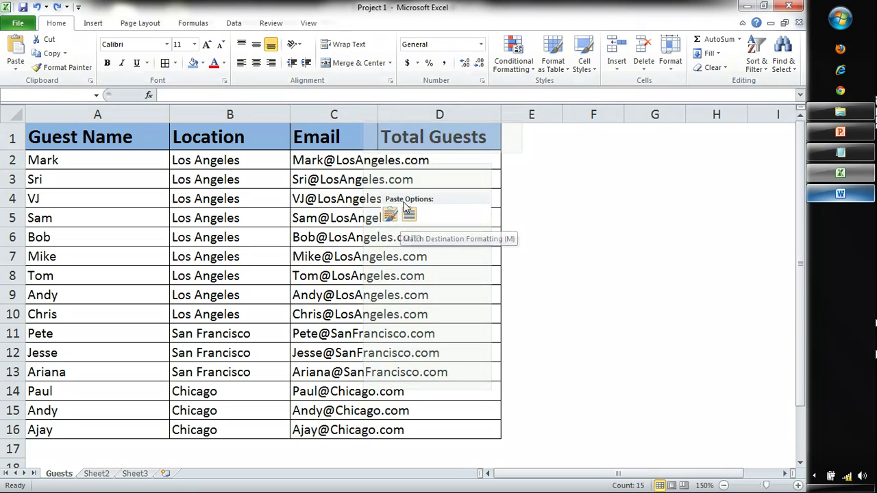
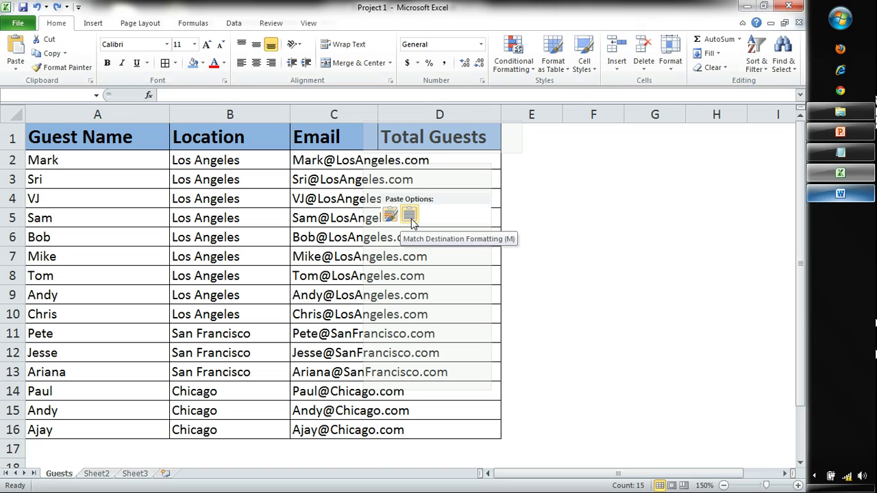
click(410, 217)
Step: Widen the Email column to fit the addresses and narrow the Guest Name column to fit its heading
click(406, 185)
drag(377, 114, 454, 115)
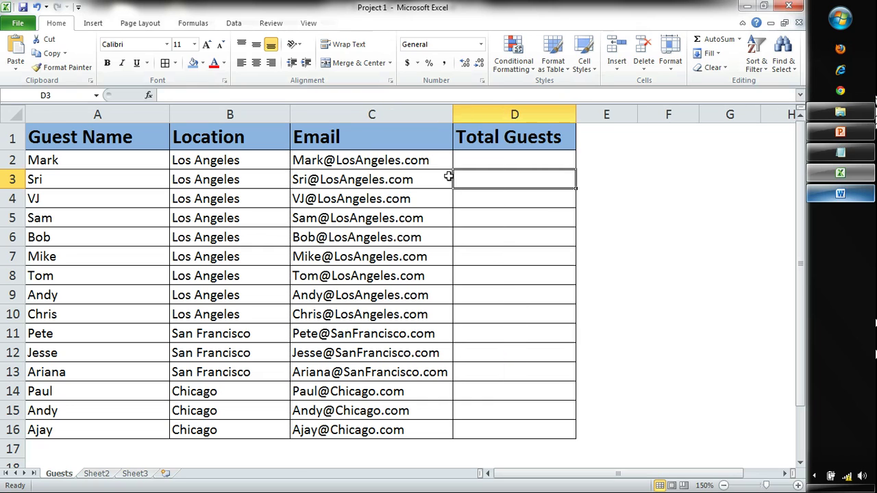
drag(441, 165, 437, 428)
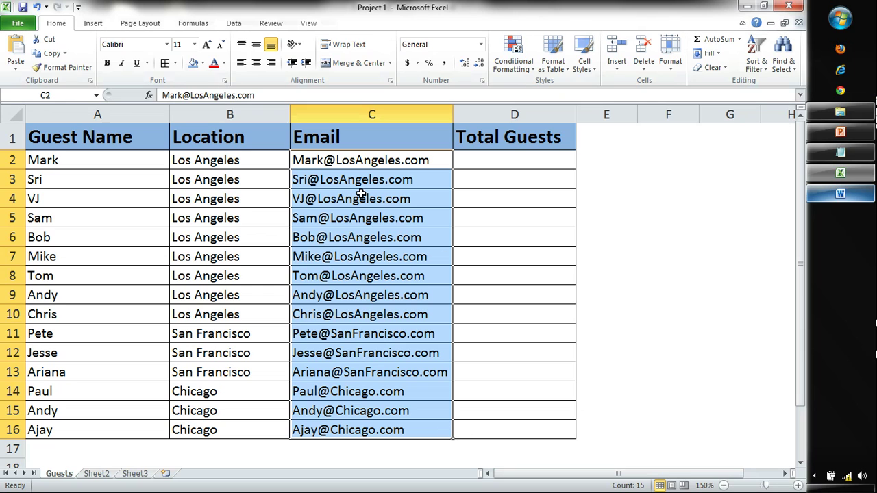
drag(170, 115, 146, 113)
click(514, 308)
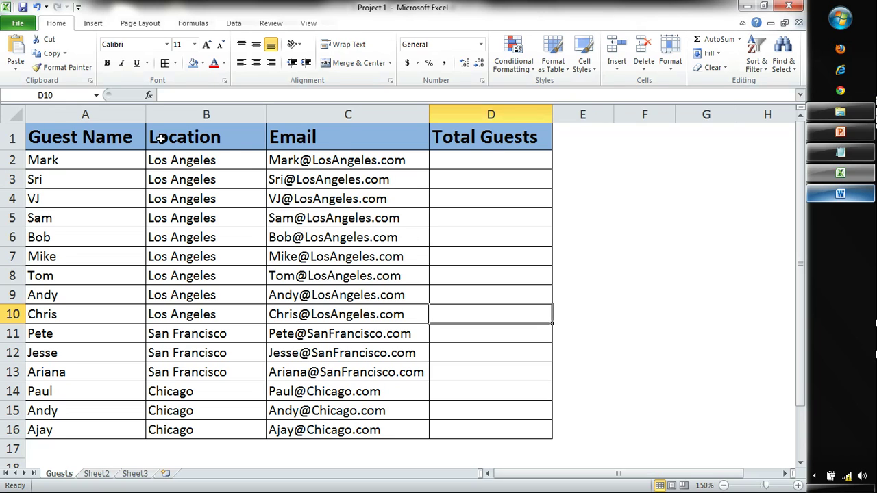
Step: Enter the Total Guests values 3, 4, 3, 2, 2 and 4 in cells D2 through D7
click(491, 160)
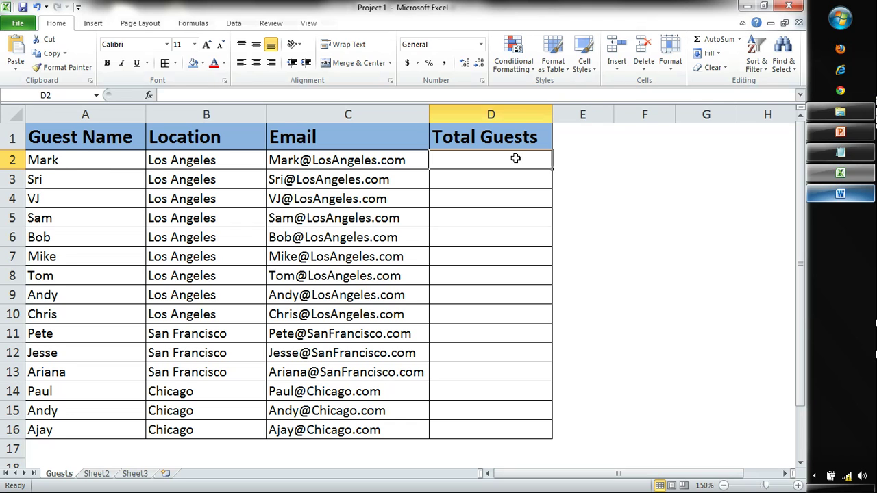
text(3)
key(Return)
text(4)
key(Return)
text(3)
key(Return)
text(21)
key(Return)
key(Up)
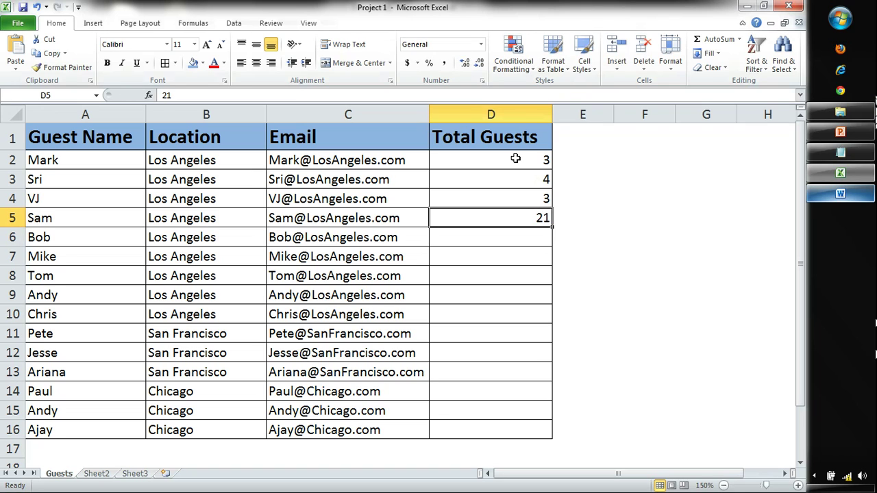
text(2)
key(Return)
text(2)
key(Return)
text(4)
key(Return)
Step: Fill the remaining Los Angeles rows of Total Guests, D8 through D10, with e, 4 and 5
text(e)
key(Return)
text(4)
key(Return)
text(56)
key(Return)
key(Up)
text(5)
key(Return)
Step: Enter the San Francisco guest totals 3, 2 and 1 in cells D11 through D13
text(3)
key(Return)
text(21)
key(Return)
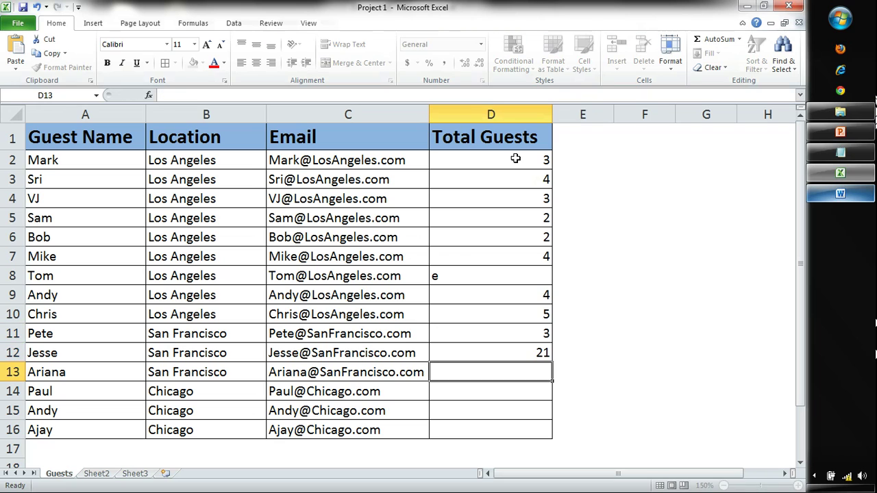
key(Up)
text(2)
key(Return)
text(1)
key(Return)
Step: Enter the Chicago guest totals 1, 1 and 4 in cells D14 through D16
text(1)
key(Return)
text(1)
key(Return)
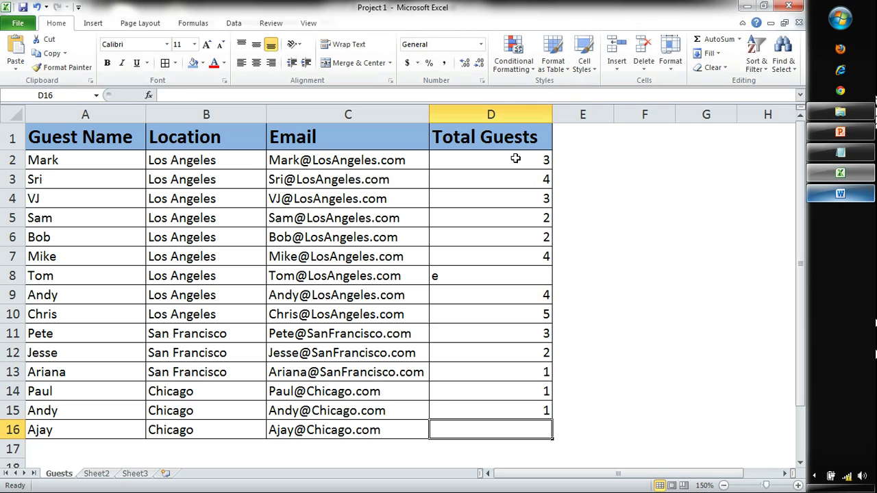
text(4)
key(Return)
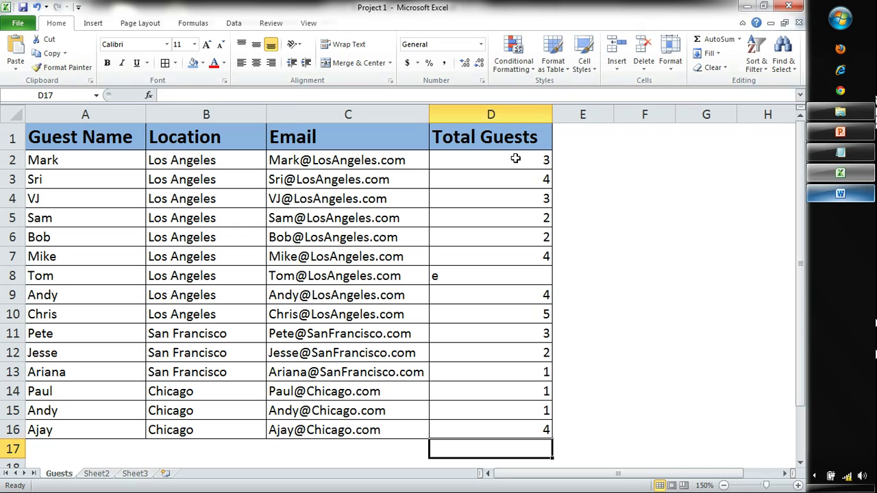
key(Up)
Step: Examine the Total Guests entries in D2:D16, checking the entry in D8 against the others
click(513, 160)
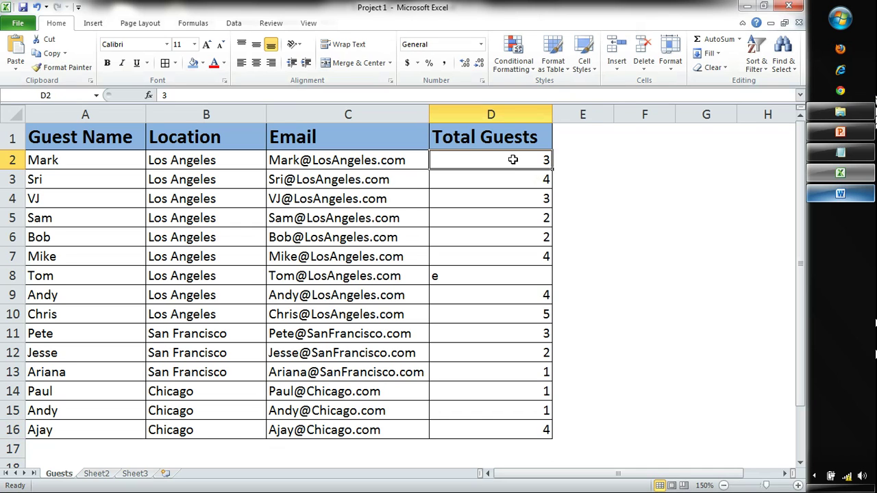
drag(514, 162, 512, 199)
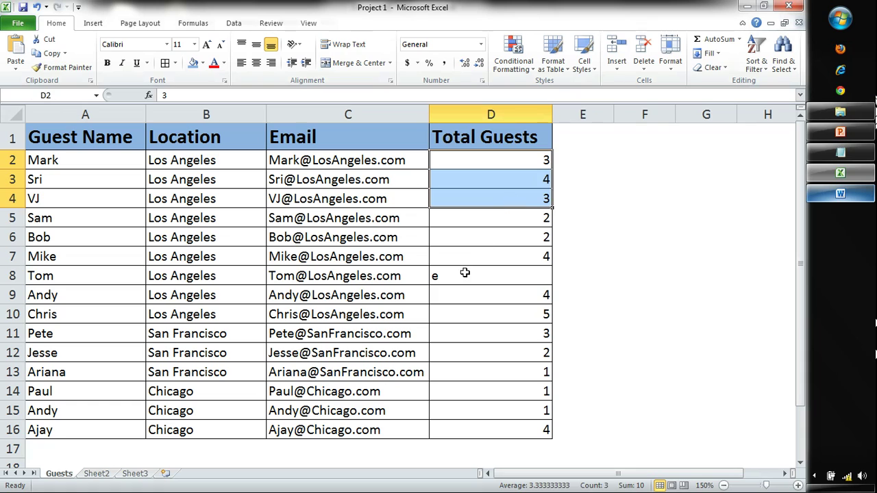
click(464, 273)
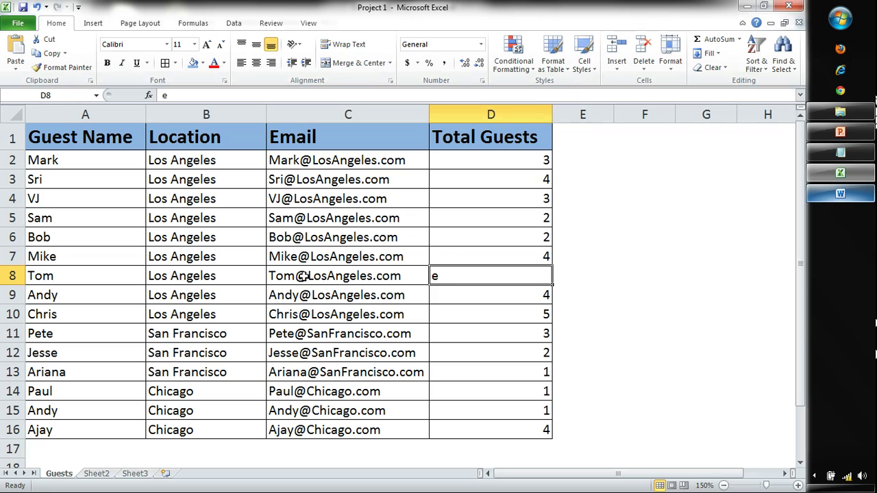
drag(539, 165, 541, 429)
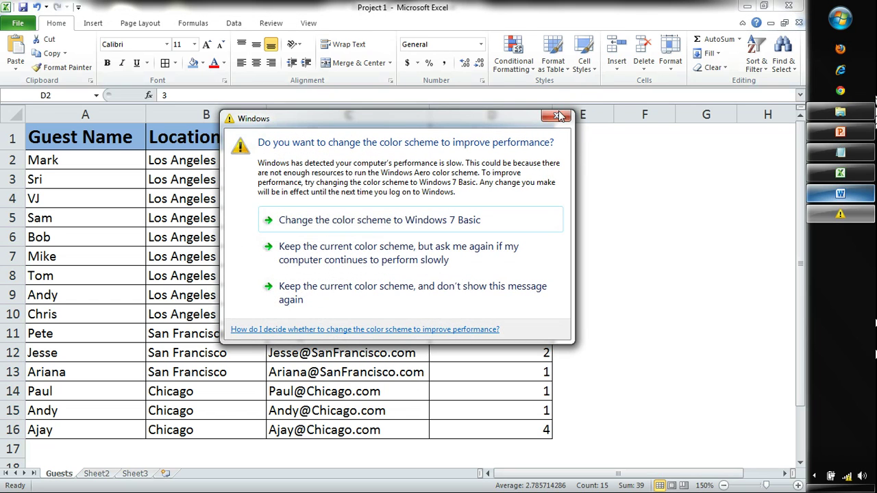
Step: Dismiss the Windows color scheme prompt and select the entire Total Guests column
click(558, 115)
click(500, 180)
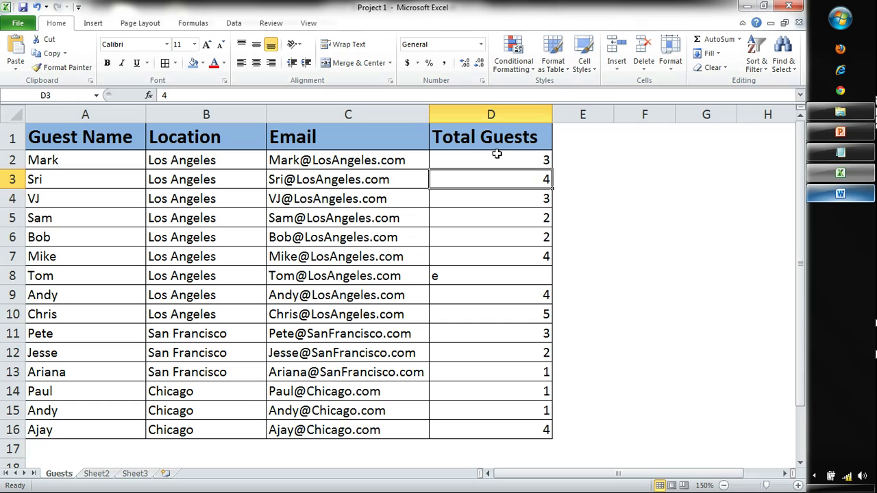
click(491, 112)
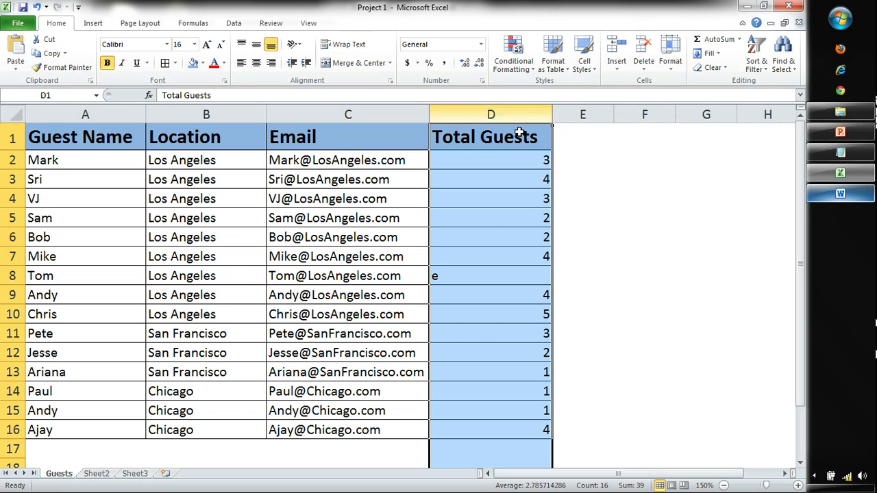
Step: Apply the Text number format to the entire Total Guests column
scroll(495, 297, down, 3)
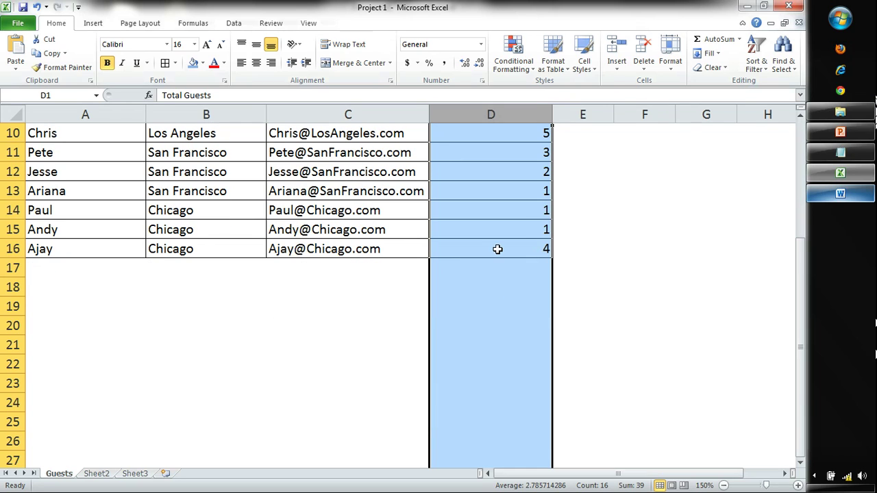
scroll(504, 385, up, 3)
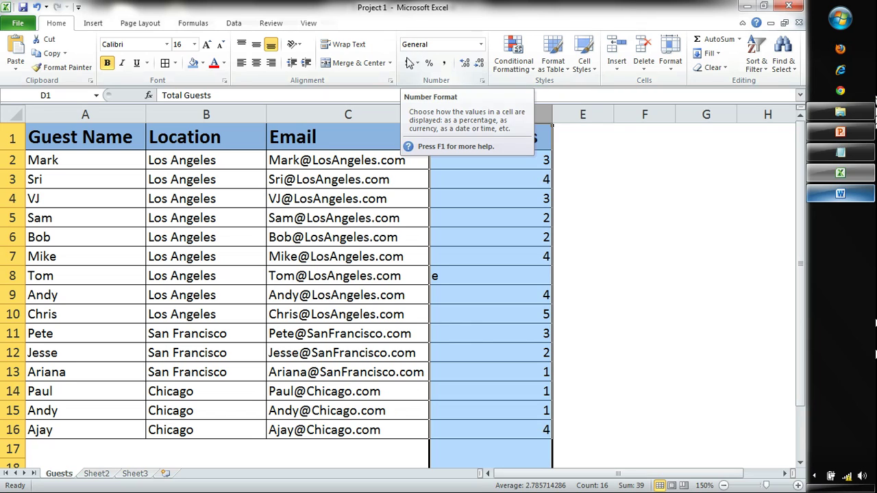
click(481, 44)
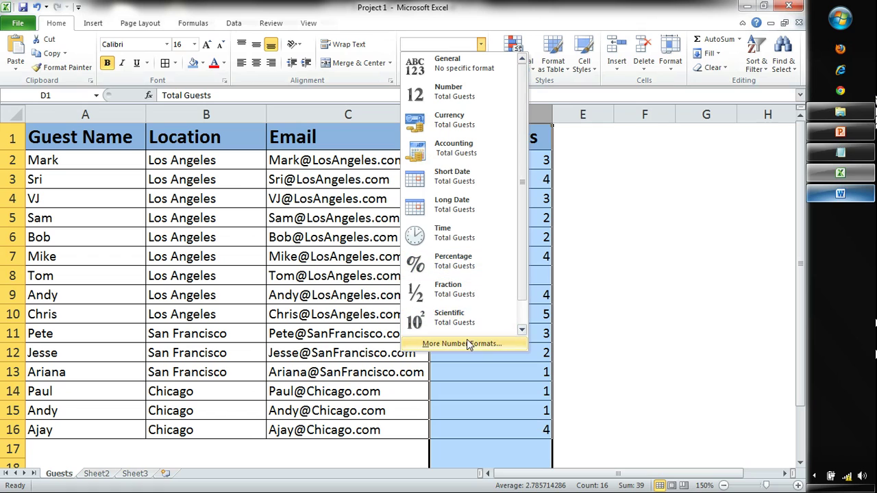
scroll(521, 288, down, 1)
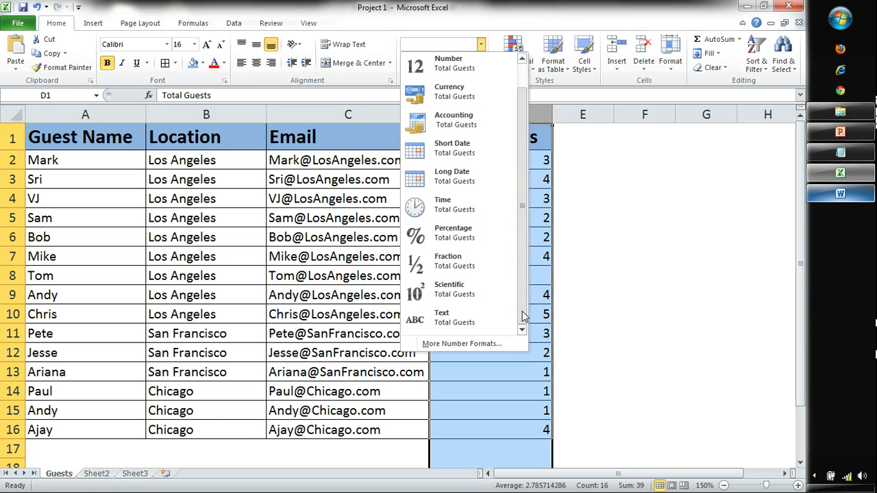
click(472, 320)
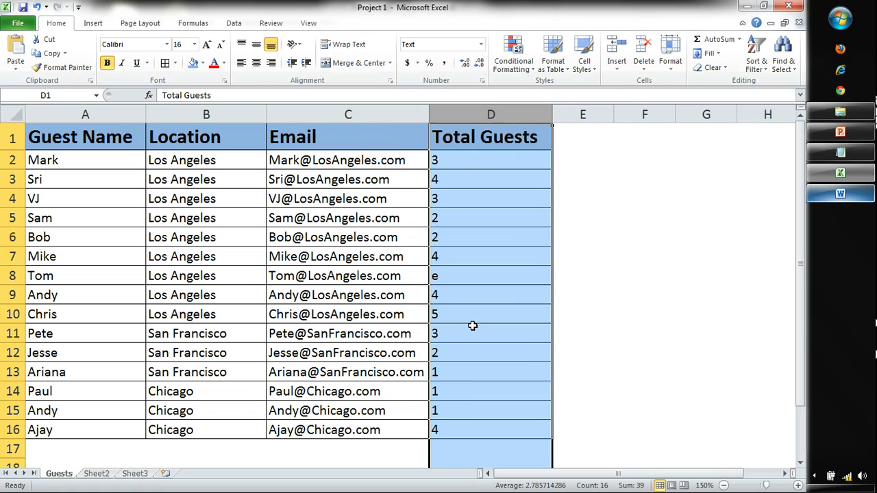
click(472, 256)
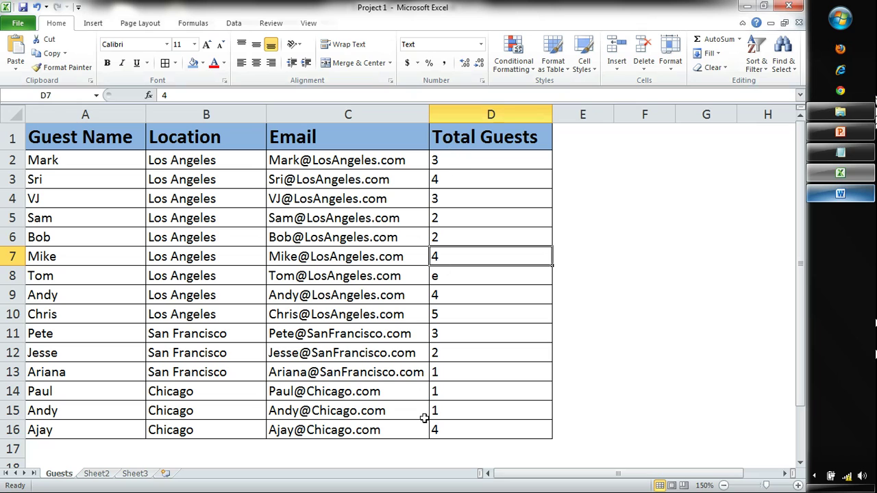
Step: Format the entire Total Guests column as Number with no decimal places
click(467, 119)
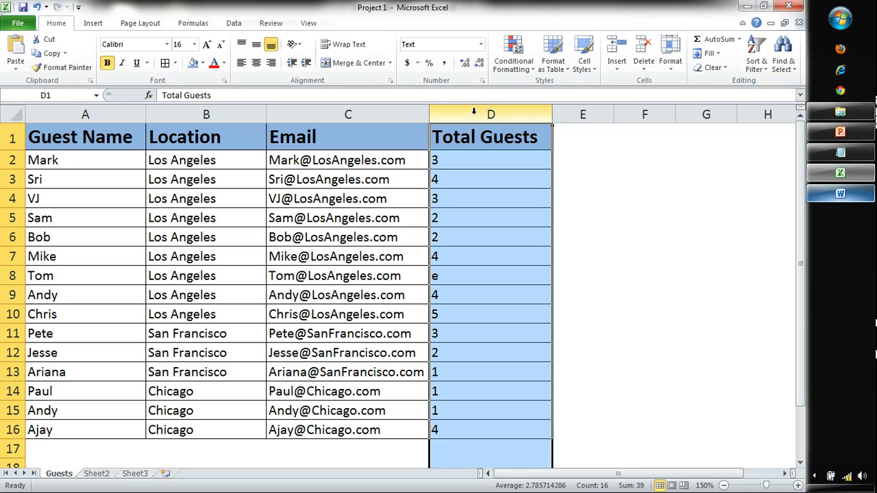
click(481, 44)
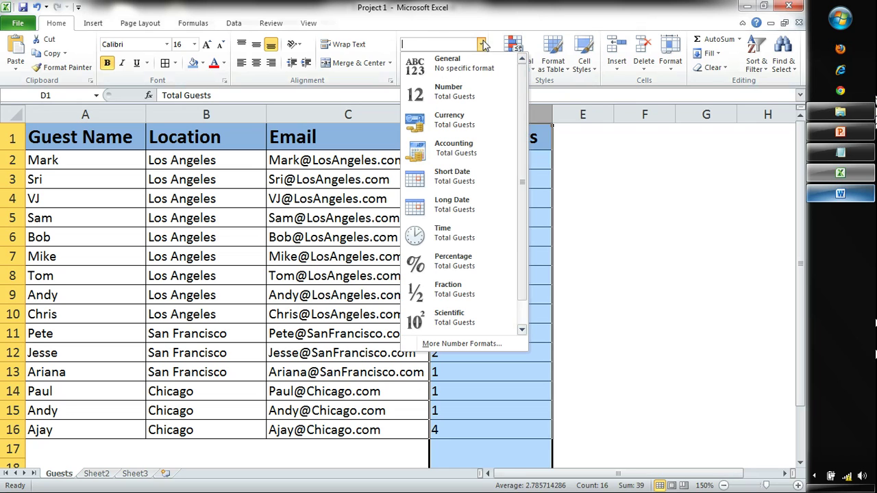
click(460, 92)
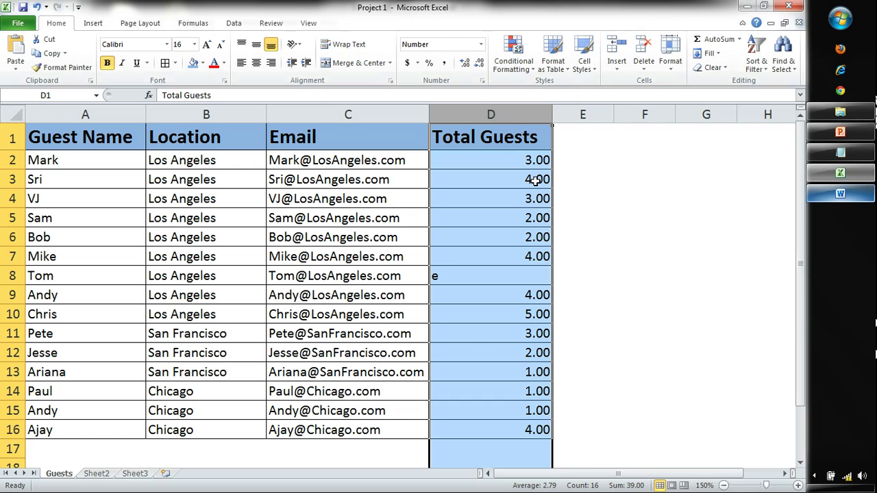
click(479, 64)
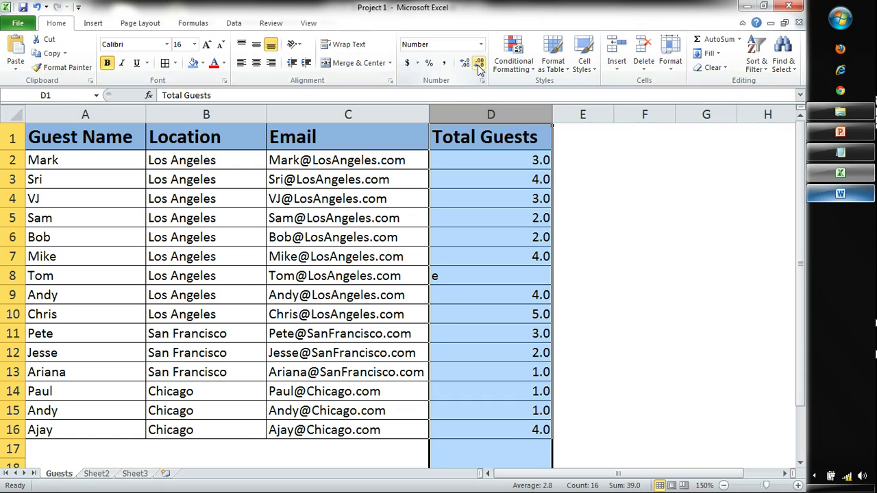
click(479, 64)
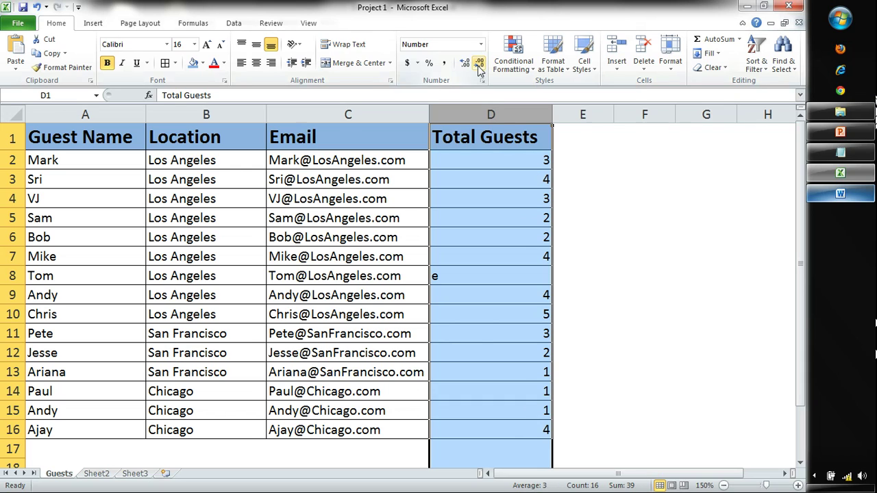
click(481, 177)
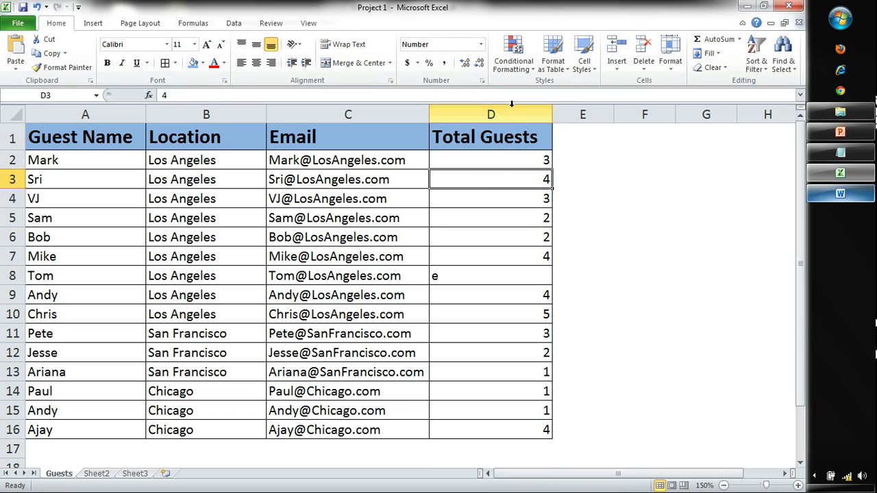
Step: Replace the non-numeric entry in D8 with 3 and discard the stray character in D9
click(516, 250)
key(Return)
text(3)
key(Return)
text(\)
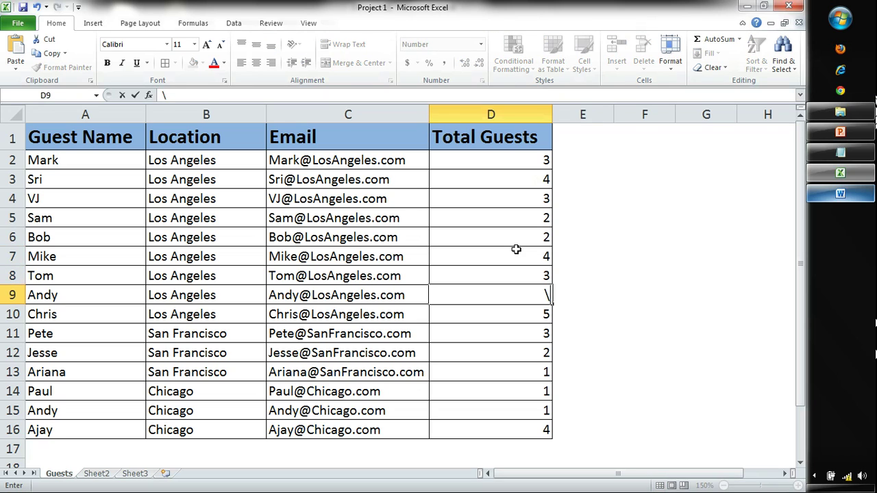
key(Escape)
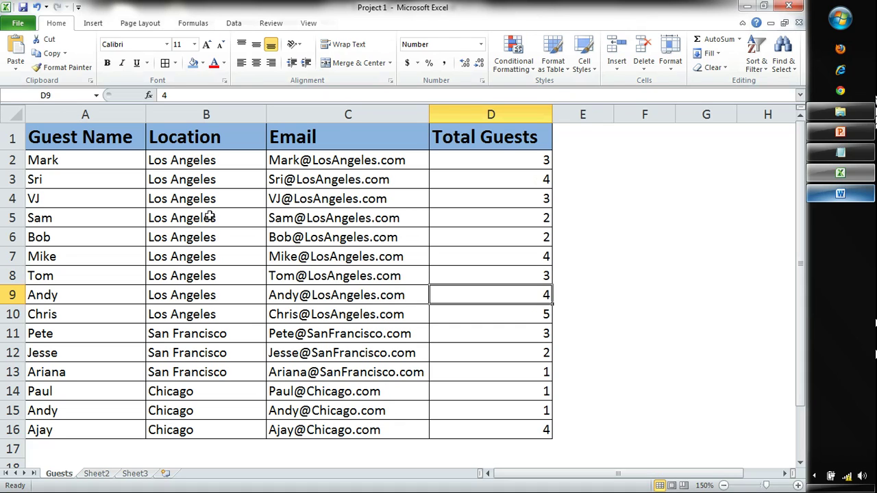
Step: Switch to PowerPoint to review the sorting and filter topics on the Agenda slide, and return to the Excel workbook
click(840, 132)
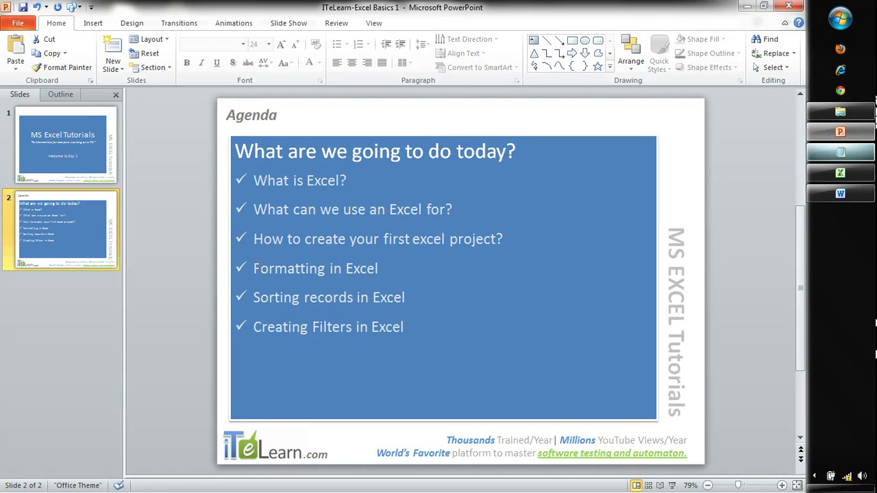
drag(253, 297, 405, 310)
drag(282, 327, 423, 323)
click(423, 322)
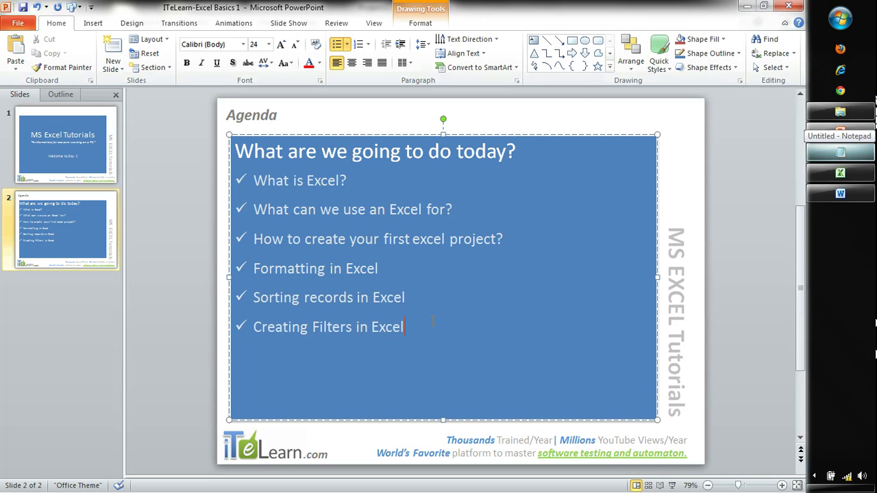
click(749, 8)
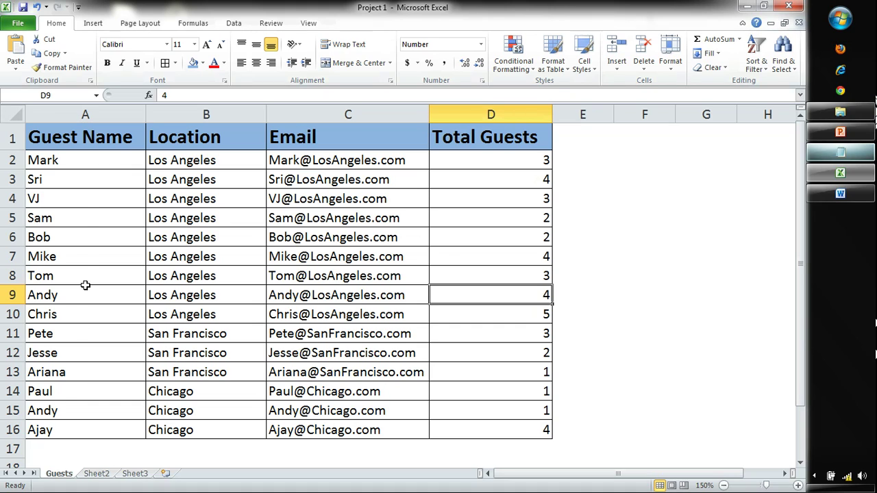
Step: Sort the guest records from A to Z by the Guest Name column
click(85, 137)
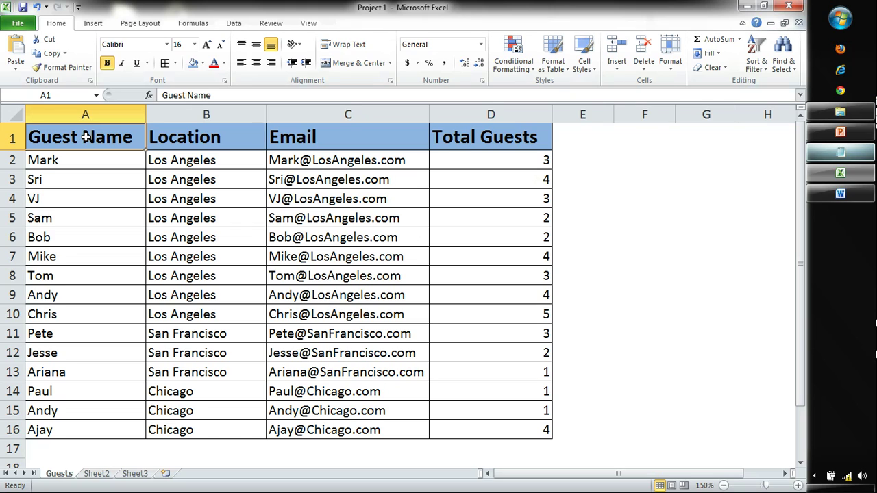
click(308, 23)
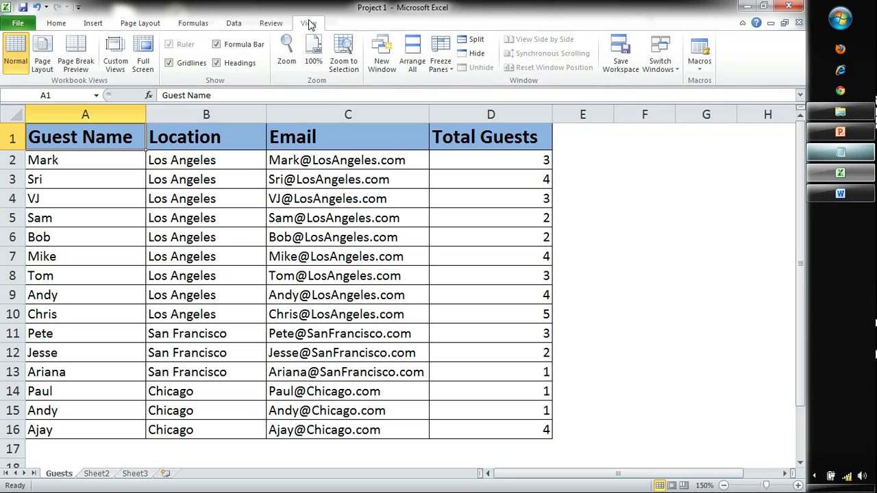
click(268, 23)
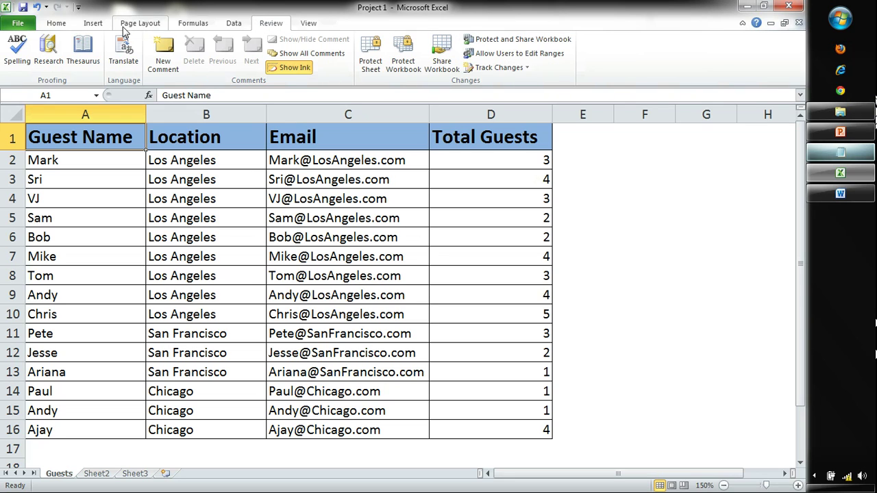
click(193, 24)
click(231, 23)
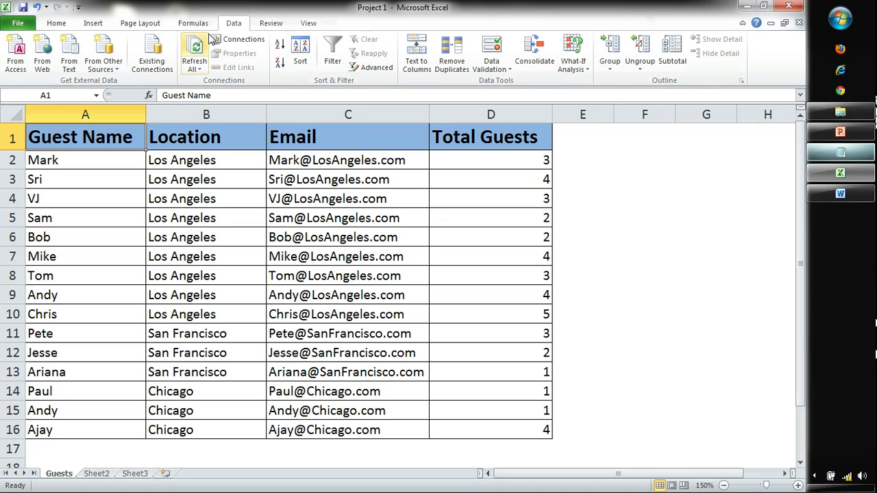
click(61, 24)
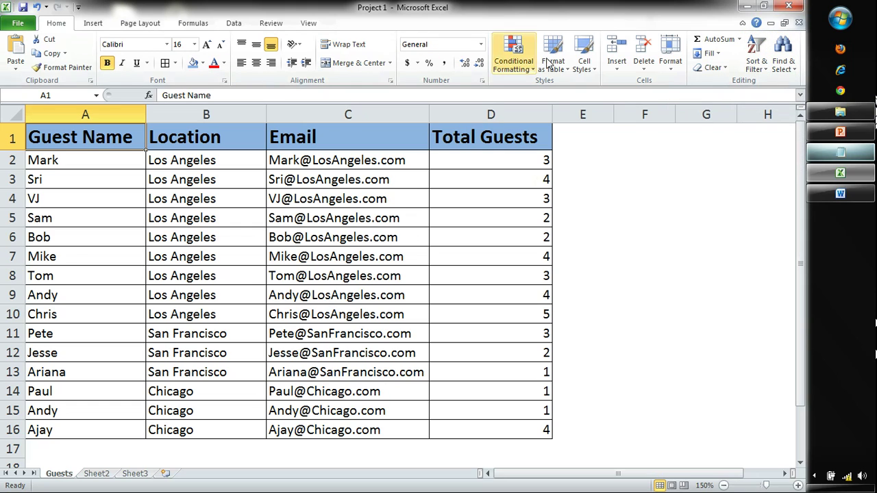
click(233, 23)
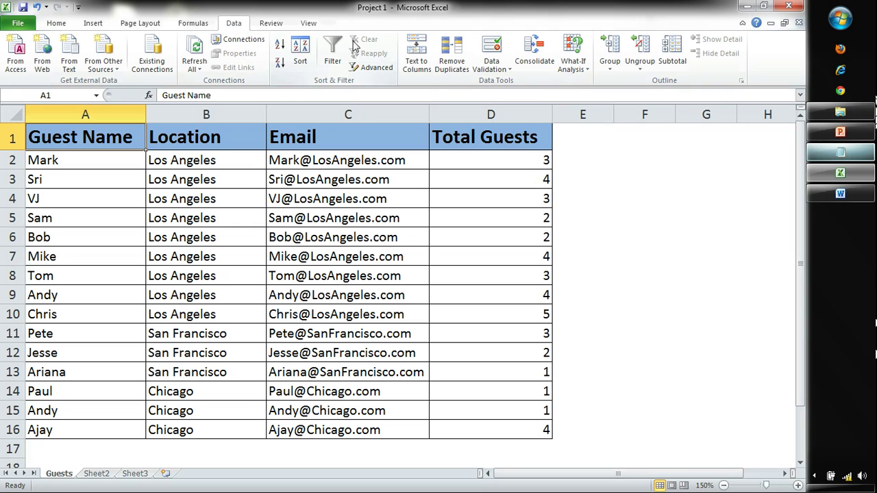
click(61, 25)
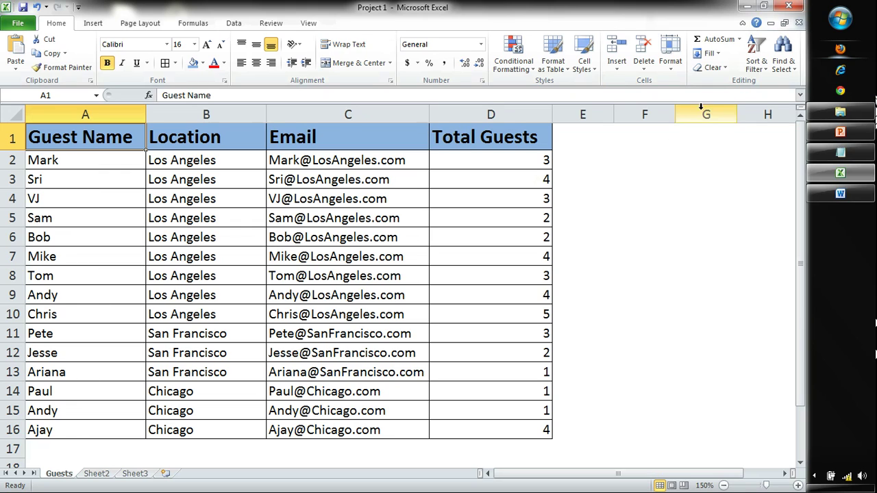
click(757, 68)
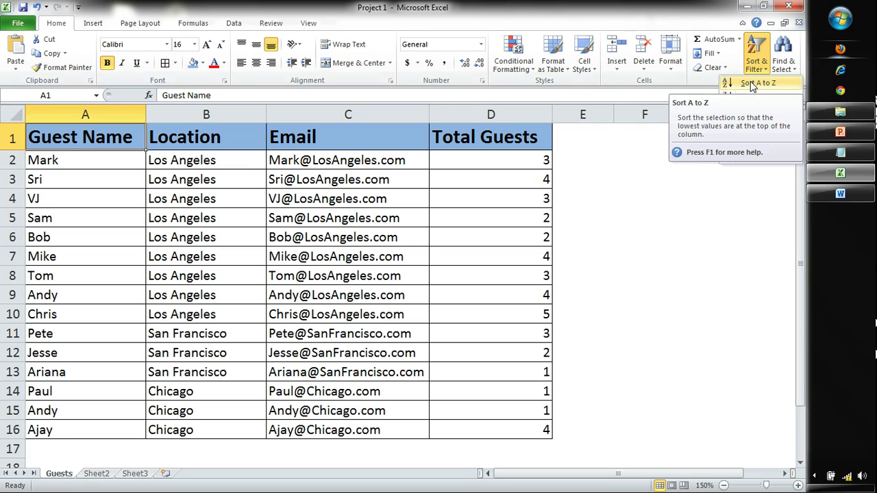
click(751, 83)
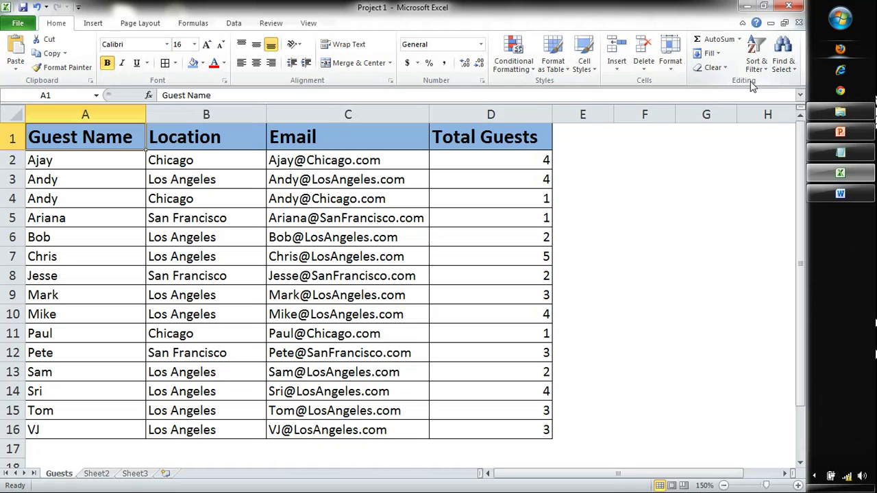
Step: Examine the header row and the Location, Email and Total Guests columns to check how the sort rearranged the records
drag(84, 136, 513, 132)
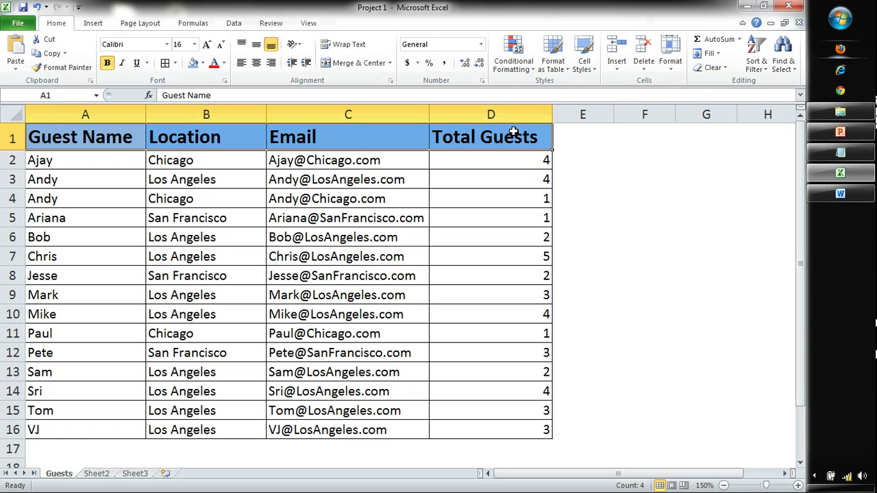
click(55, 159)
drag(54, 159, 96, 111)
click(227, 110)
click(325, 109)
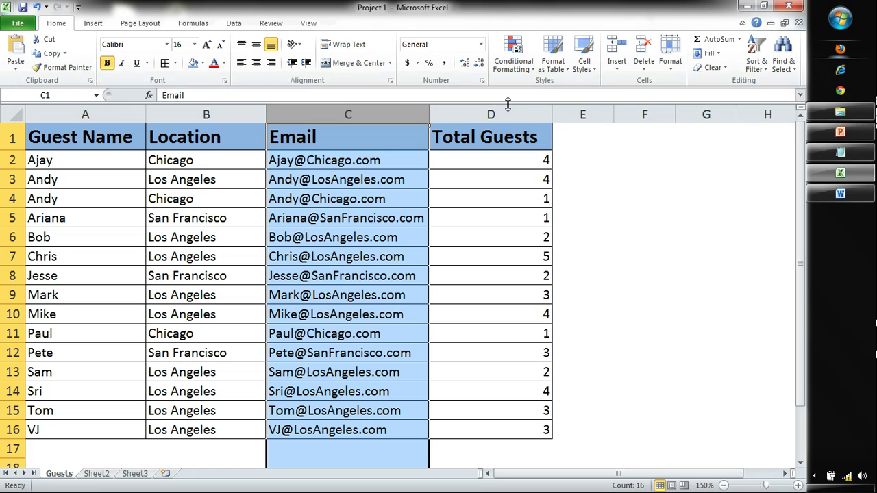
drag(231, 167, 209, 411)
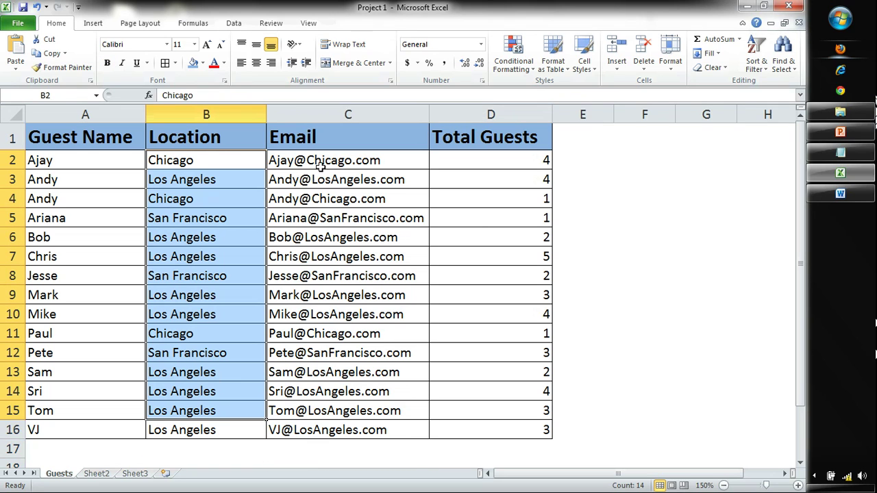
drag(325, 162, 333, 432)
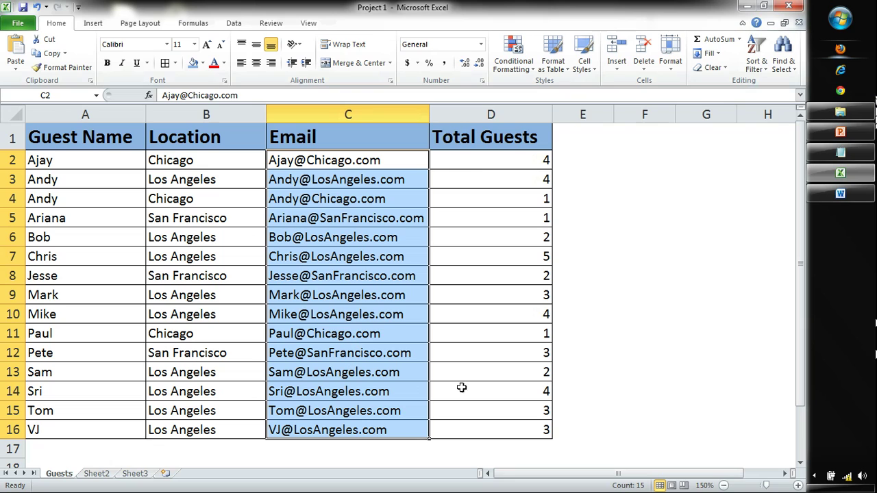
click(545, 433)
drag(546, 433, 540, 160)
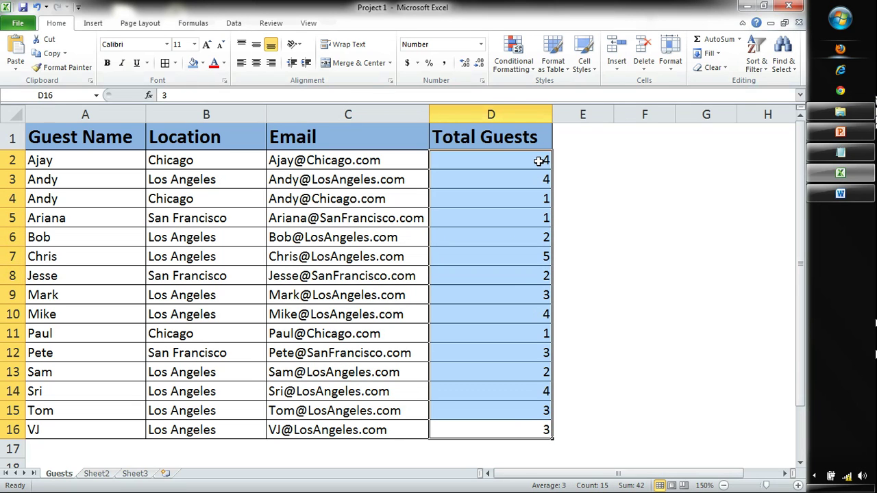
Step: Custom-sort the guest records by Guest Name from A to Z, with Total Guests from smallest to largest as a second level
click(70, 136)
drag(66, 161, 69, 437)
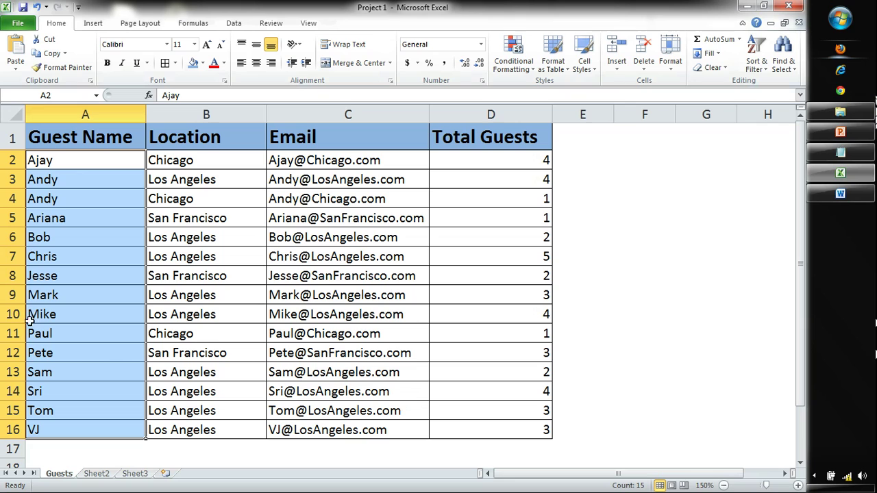
click(757, 60)
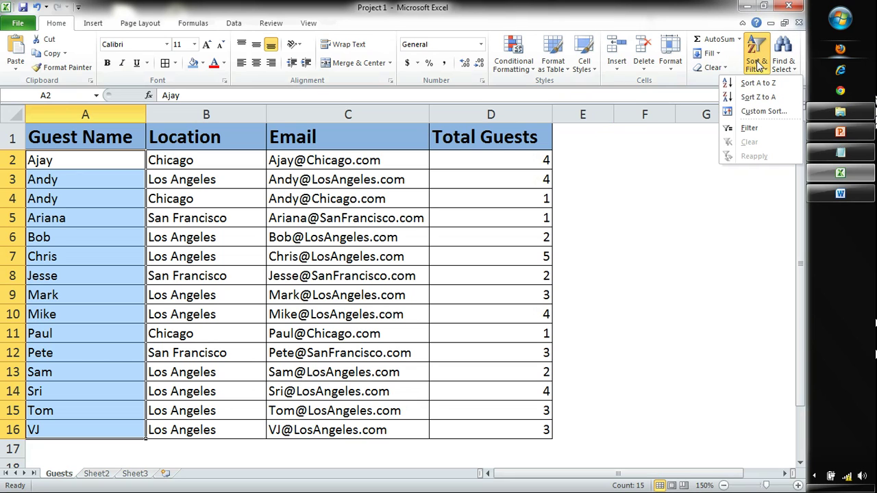
click(756, 114)
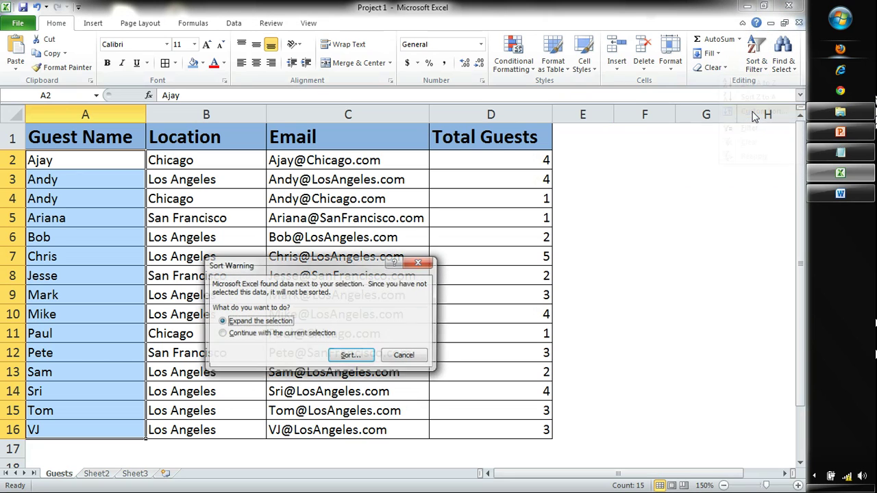
click(346, 358)
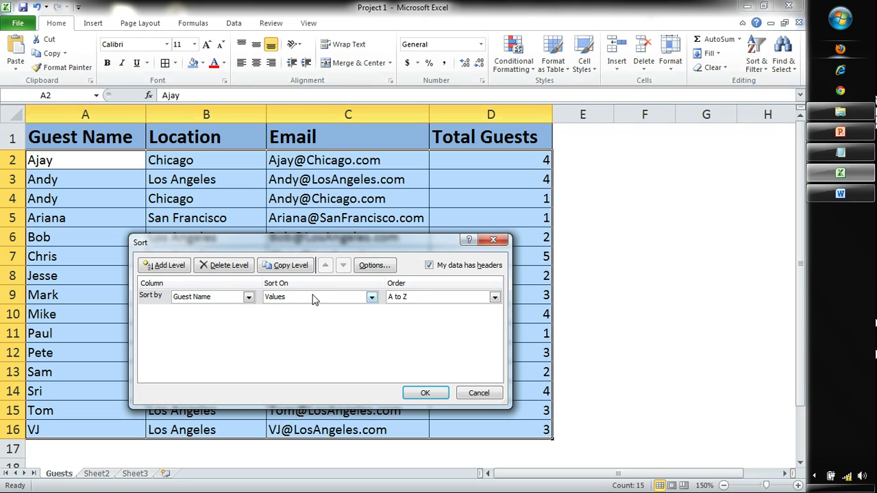
click(168, 266)
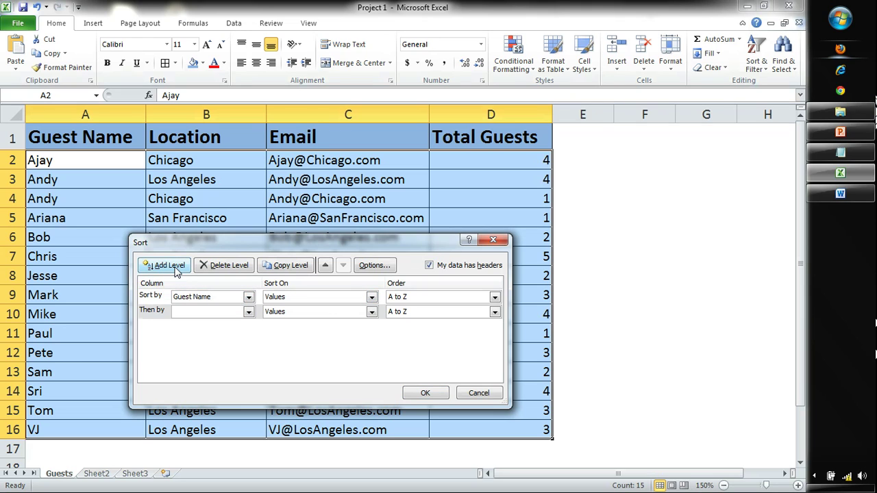
click(249, 312)
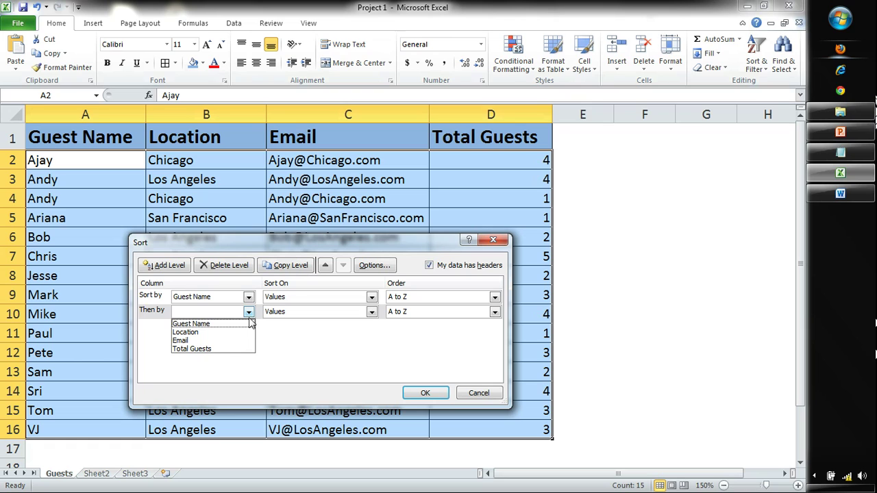
click(227, 350)
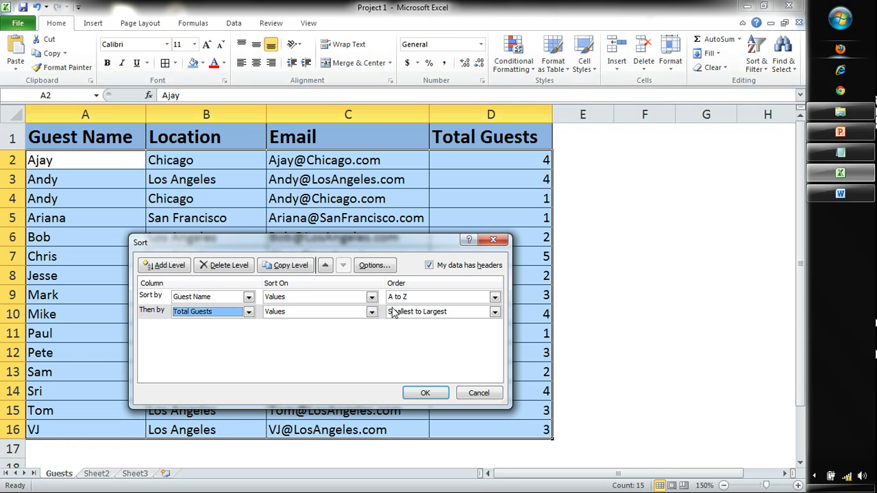
click(425, 393)
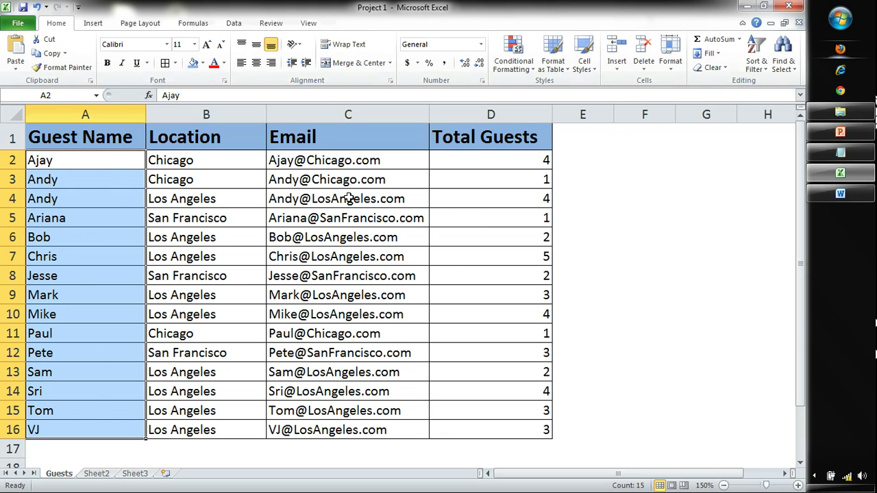
click(479, 183)
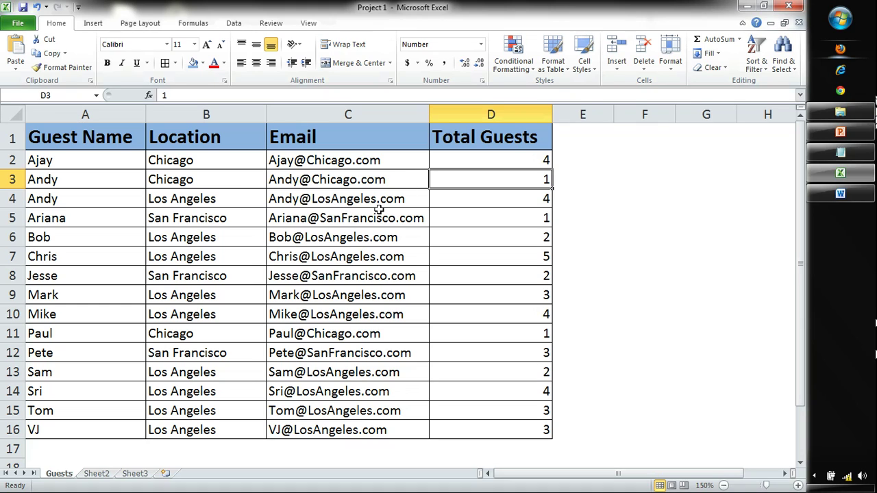
Step: Sort the guest records by the Total Guests column from largest to smallest
click(101, 135)
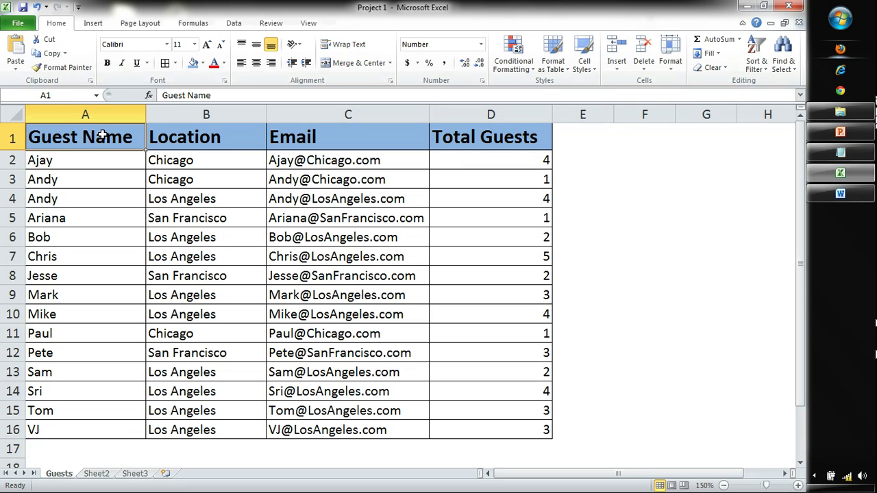
click(522, 129)
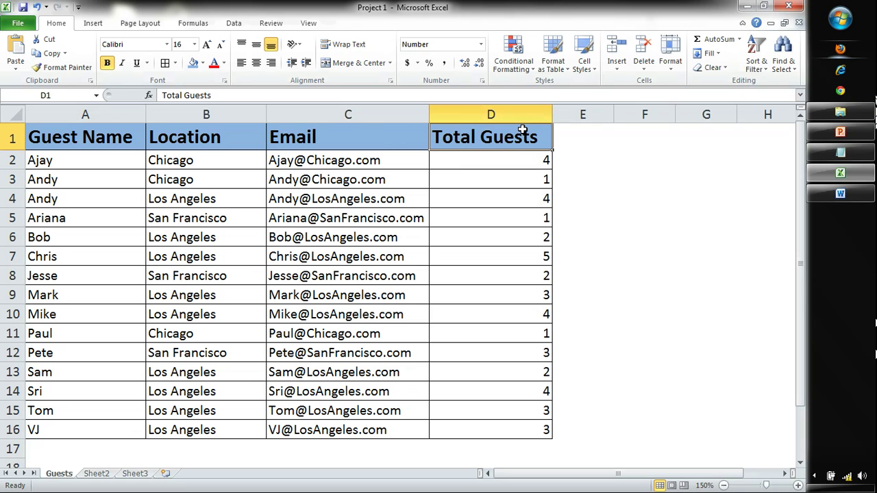
click(753, 63)
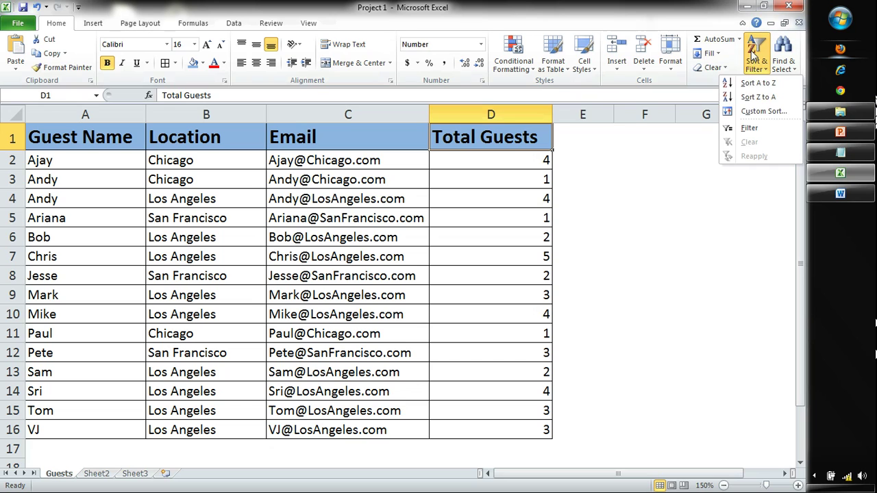
click(756, 97)
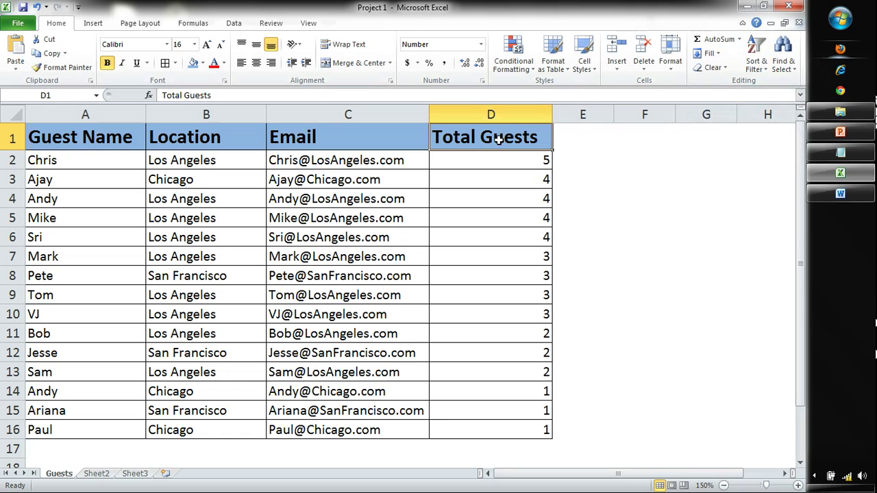
drag(513, 157, 505, 432)
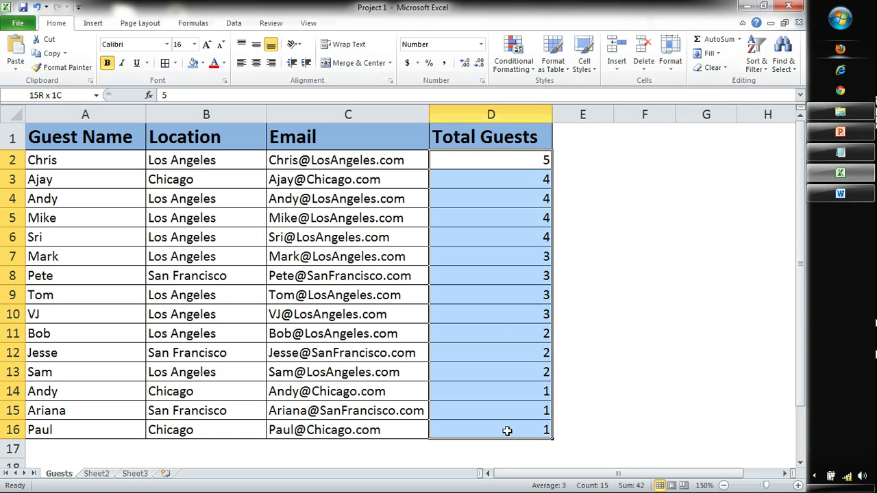
click(756, 55)
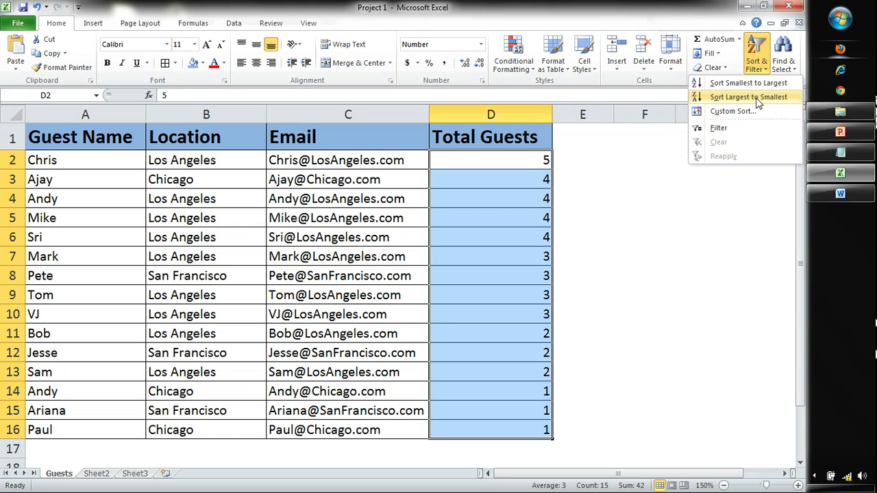
click(499, 183)
click(137, 184)
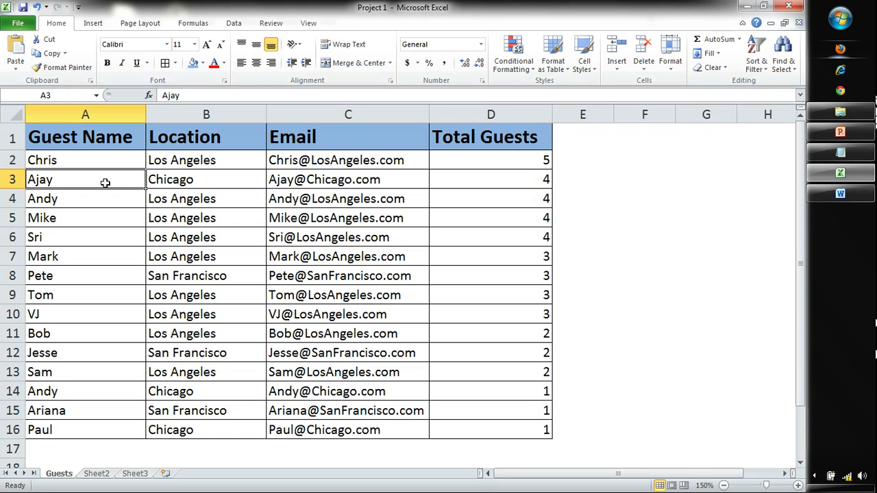
Step: Dismiss the Windows color scheme prompt and turn on filtering for the header cells A1 to D1
click(58, 139)
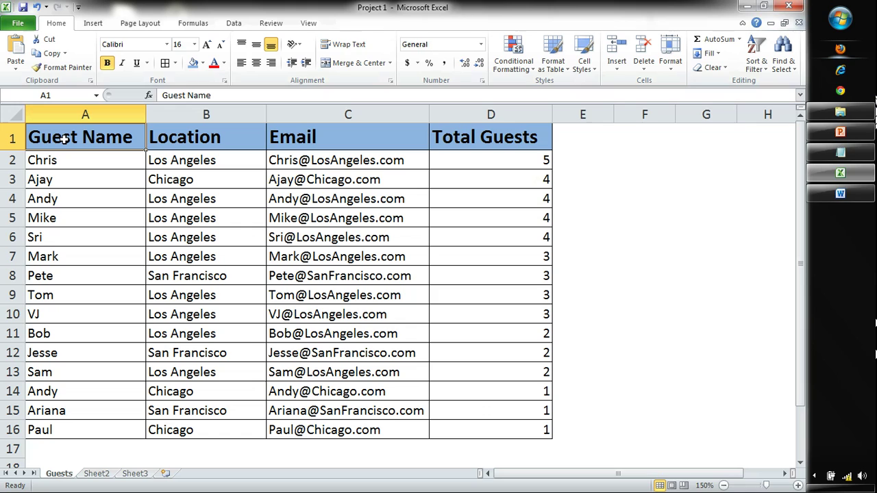
drag(63, 139, 490, 144)
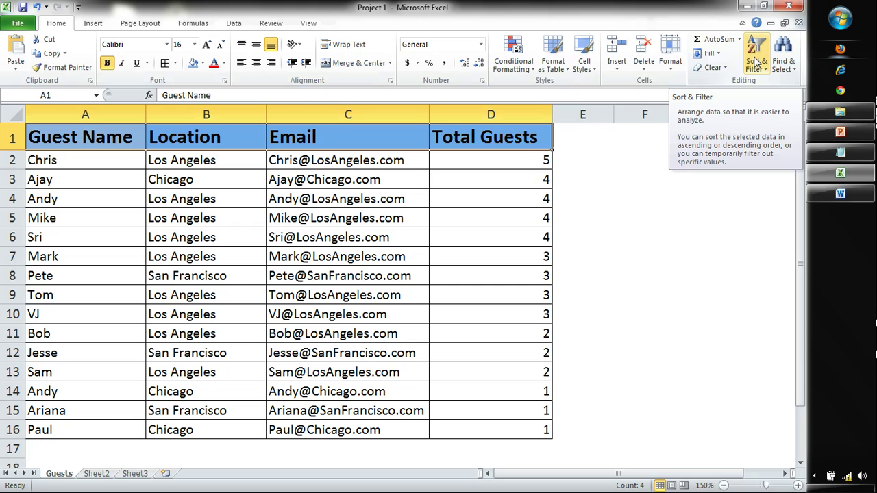
click(756, 62)
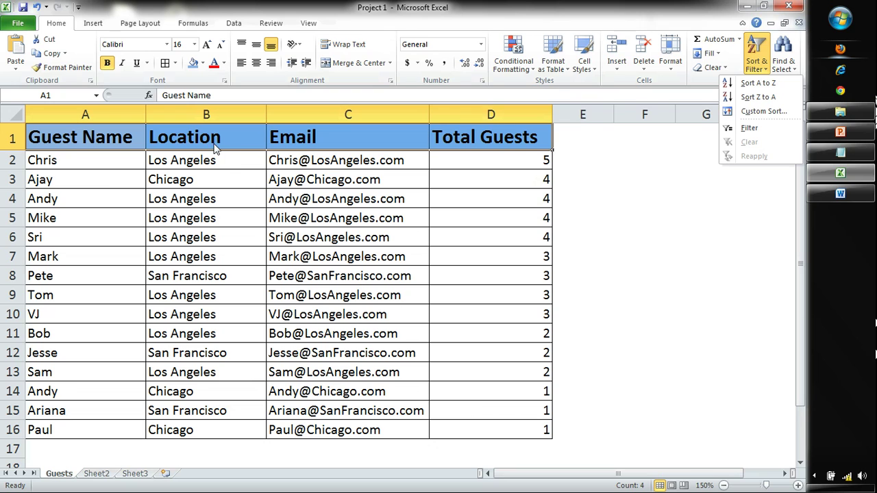
click(178, 140)
click(149, 134)
drag(120, 139, 324, 136)
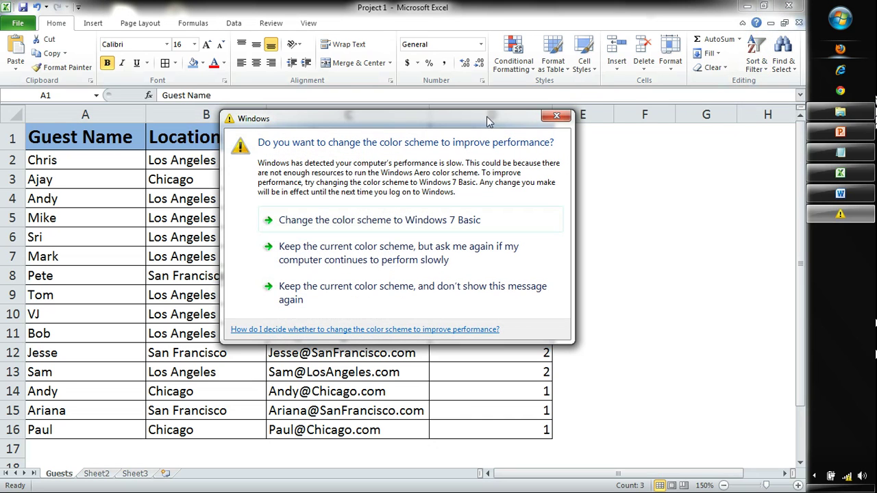
click(559, 118)
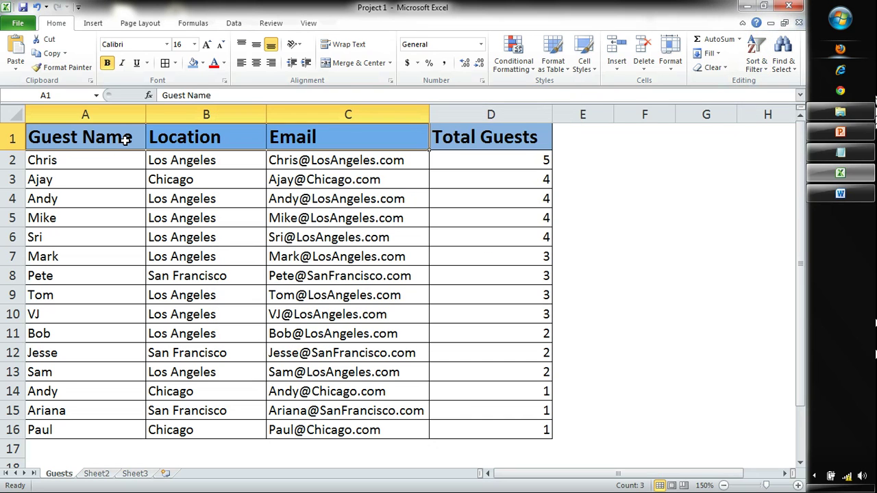
click(126, 139)
drag(126, 139, 472, 134)
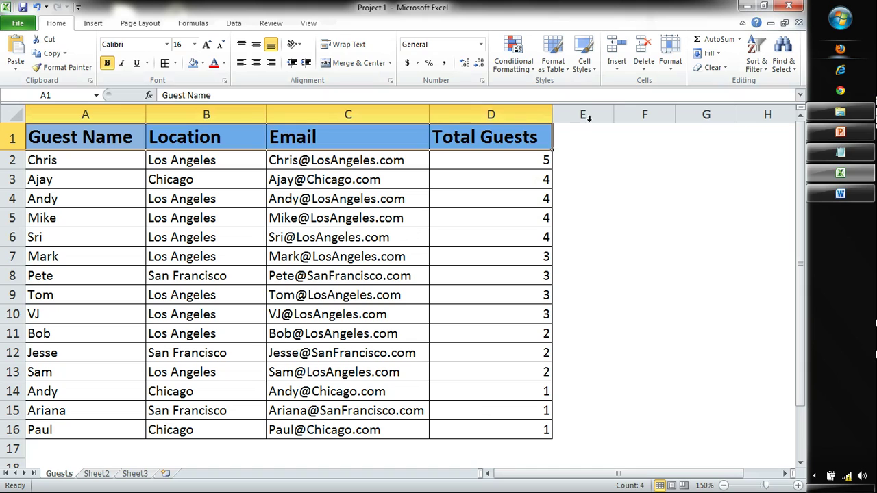
click(756, 62)
click(749, 129)
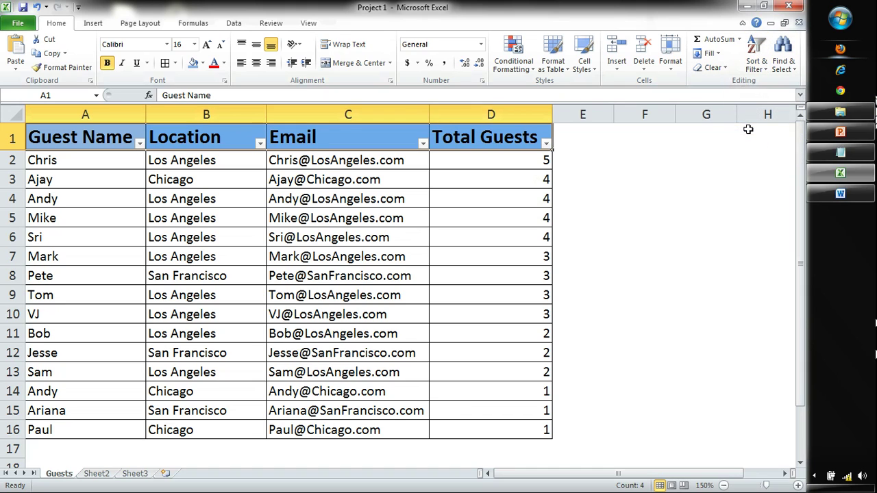
Step: Filter the Location column so that only the San Francisco records are shown
click(141, 164)
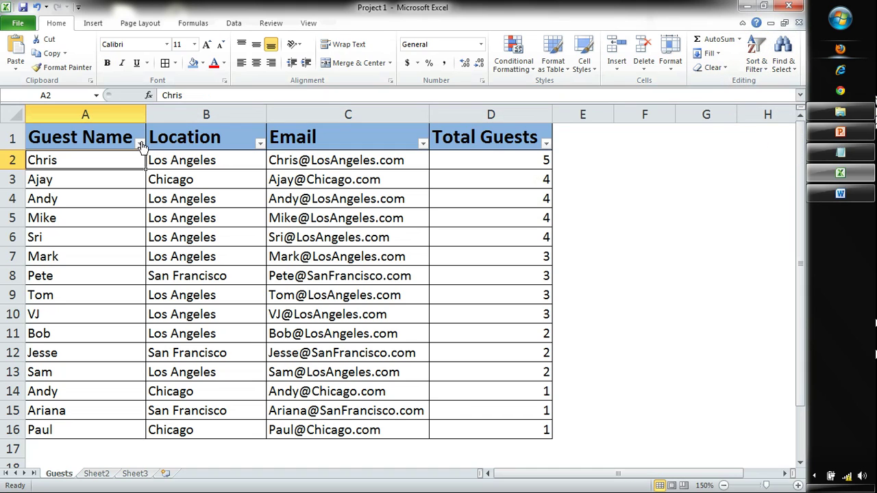
click(94, 136)
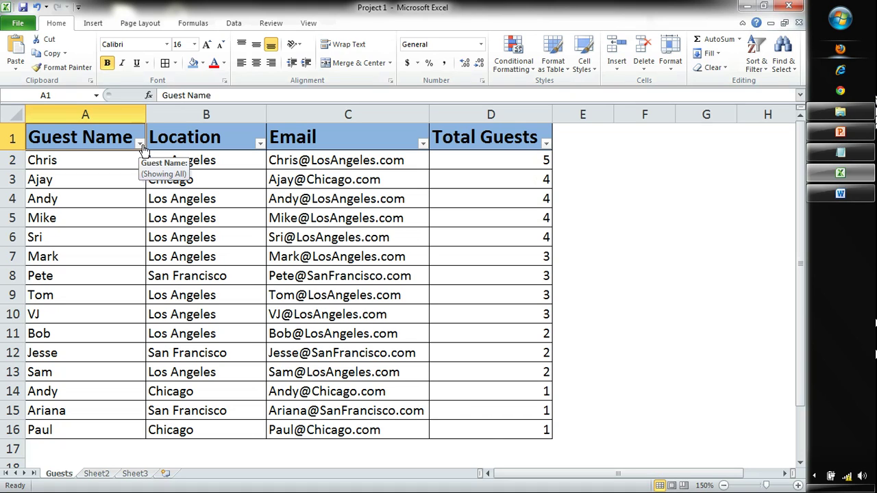
click(260, 144)
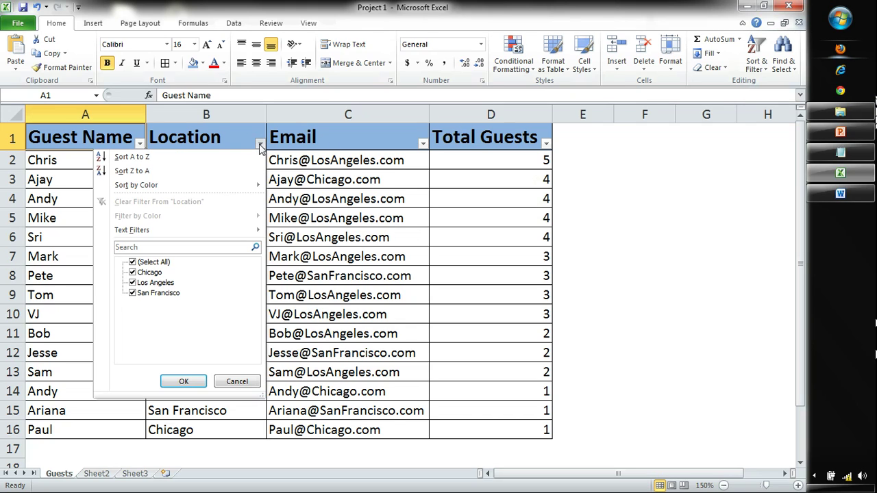
click(133, 262)
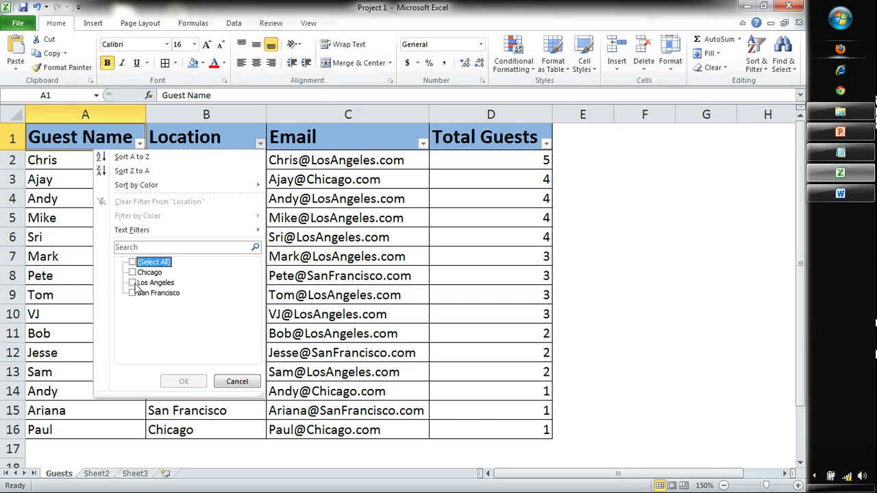
click(132, 293)
click(184, 381)
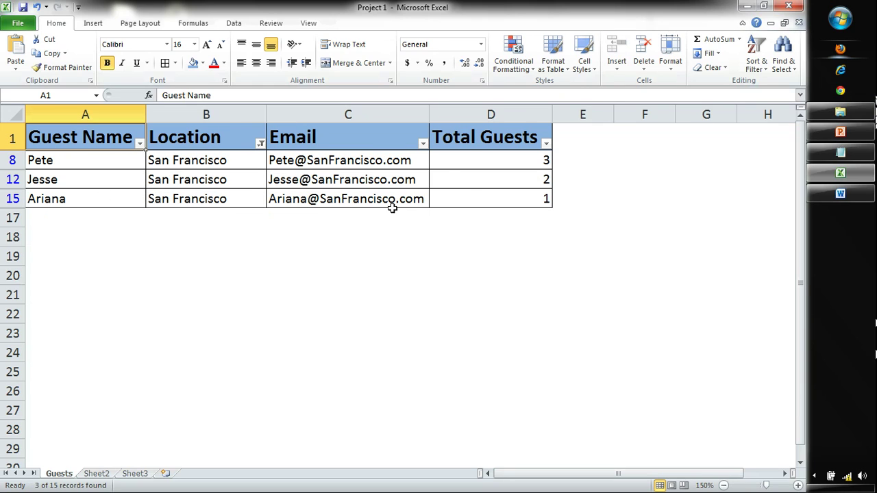
Step: Review the filtered San Francisco records and reselect all locations in the Location filter
click(222, 137)
drag(108, 160, 495, 195)
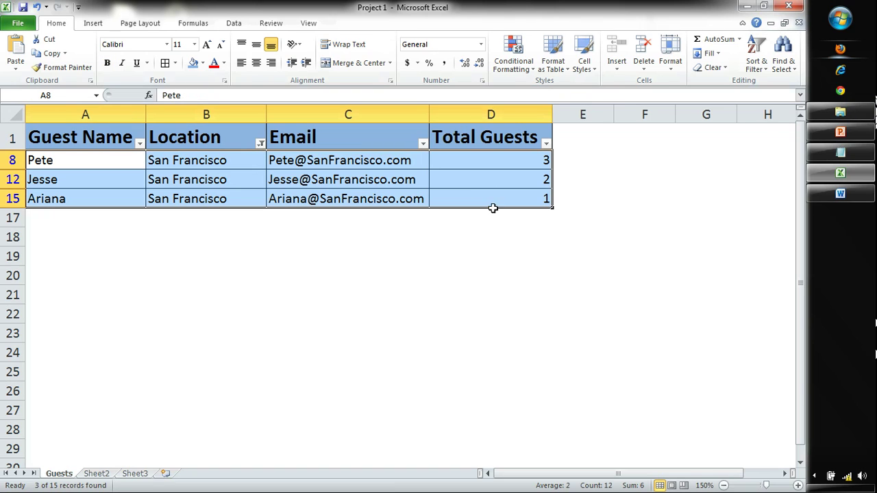
click(492, 211)
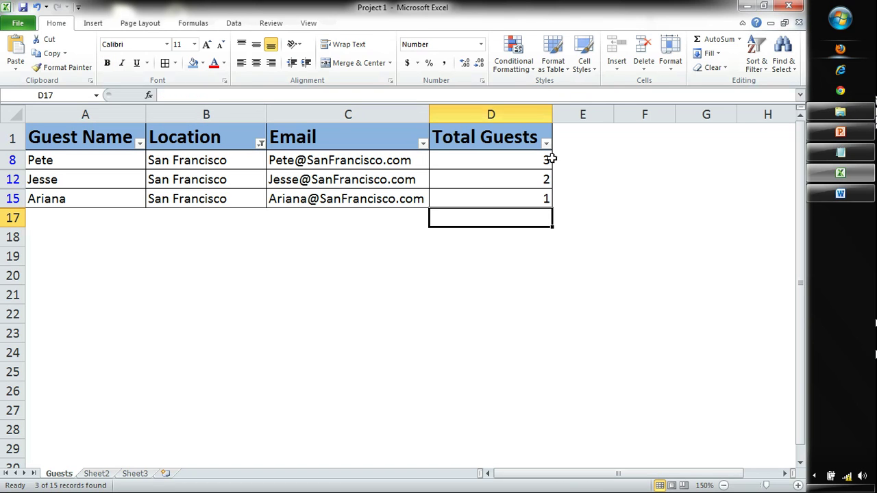
click(261, 144)
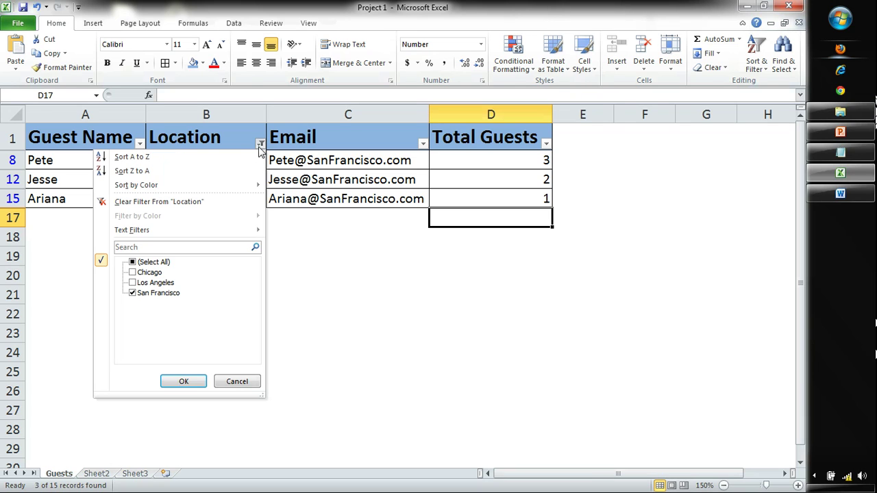
click(132, 263)
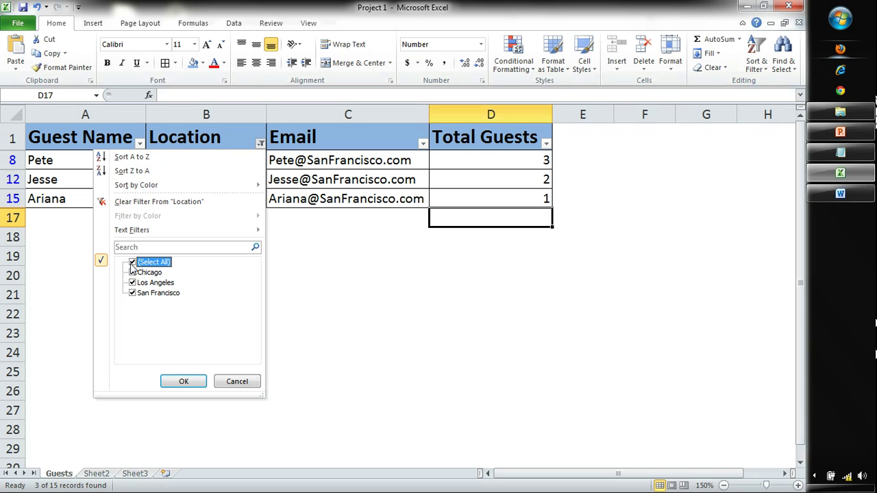
click(180, 382)
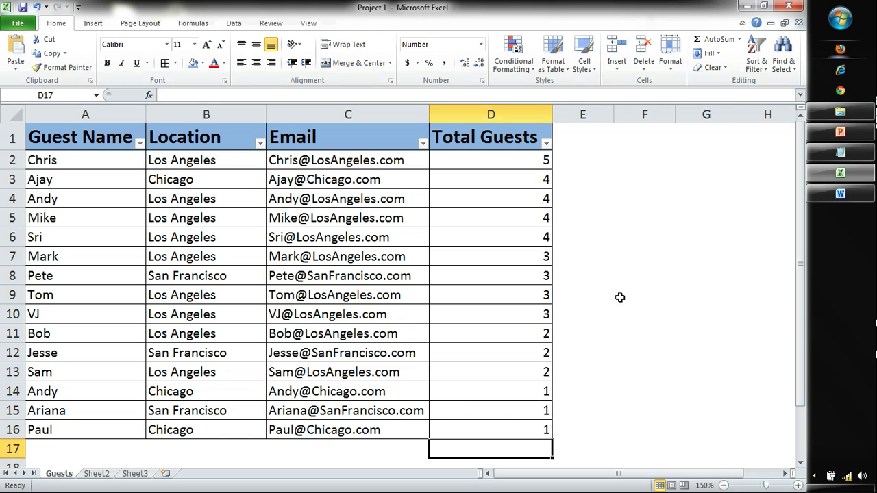
Step: Filter the Total Guests column to show only the values 4 and 5, and select the filtered guest details in columns A to C
click(546, 143)
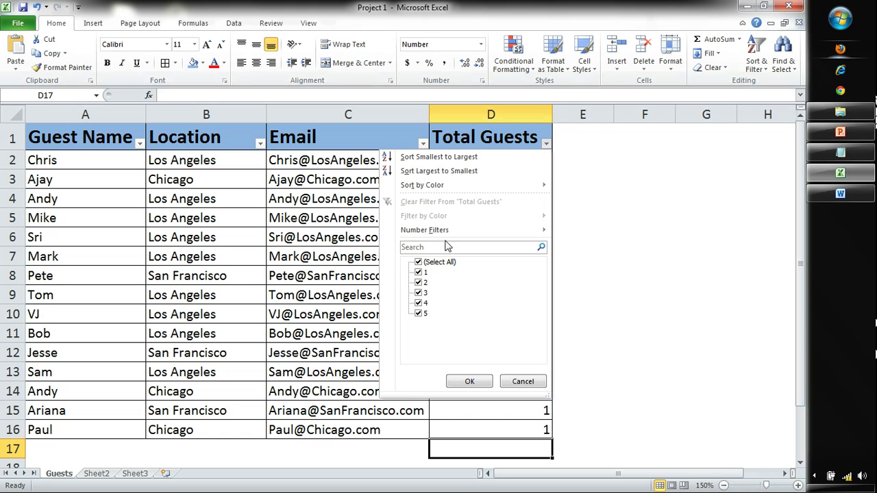
click(419, 263)
click(419, 302)
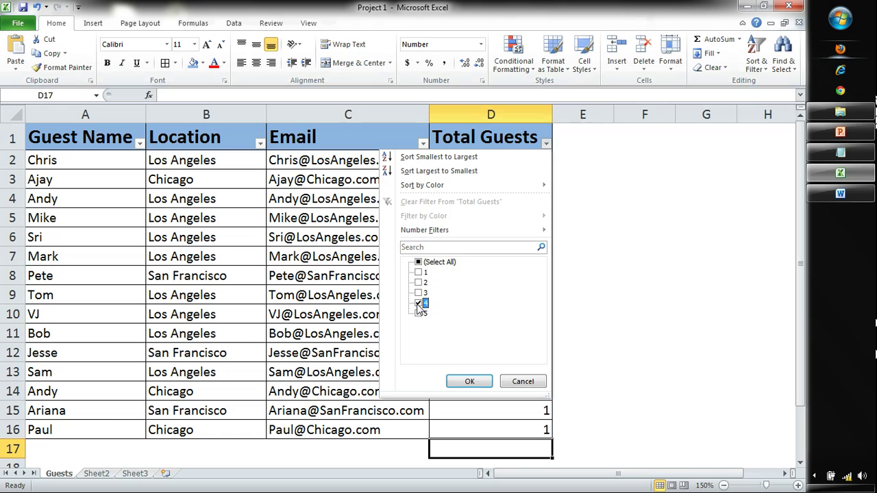
click(419, 313)
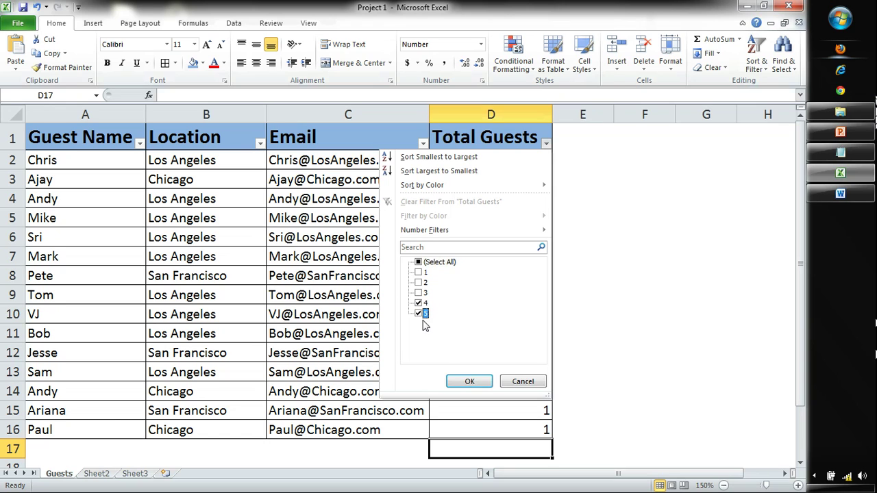
click(460, 385)
drag(475, 344, 475, 333)
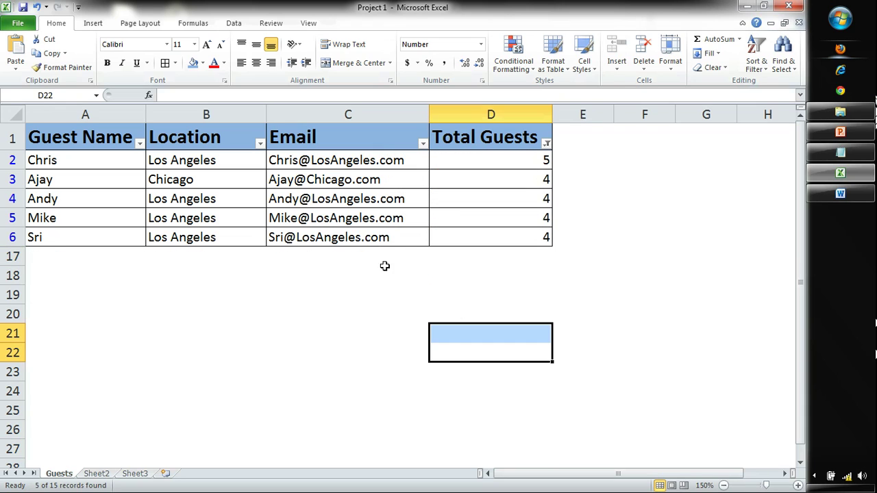
drag(95, 157, 379, 237)
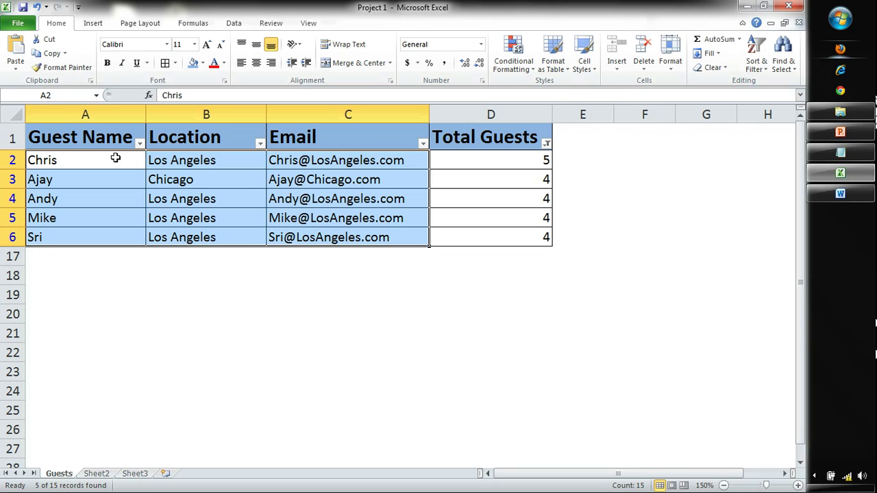
Step: Filter the Location column so that only the Los Angeles records remain, keeping the Total Guests filter
click(546, 144)
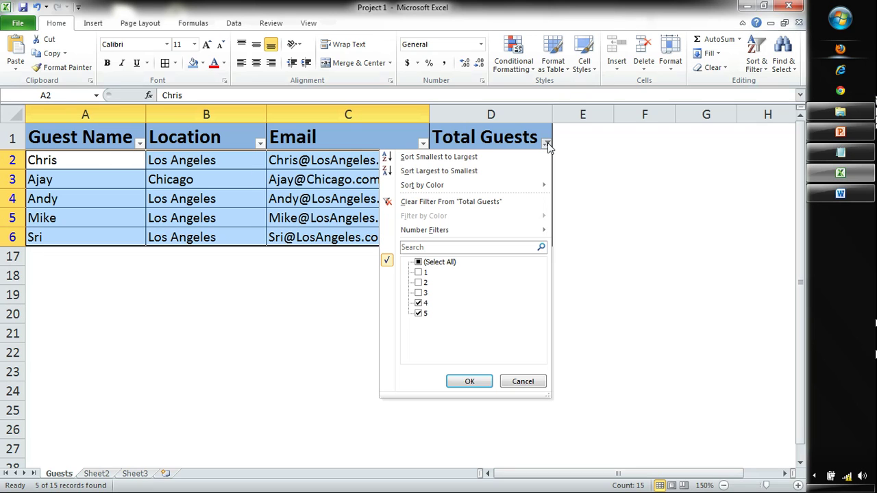
click(321, 259)
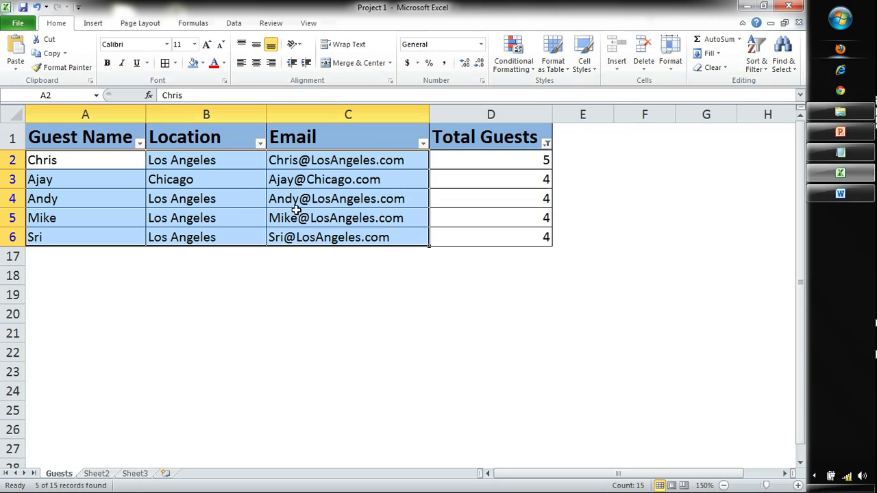
click(260, 144)
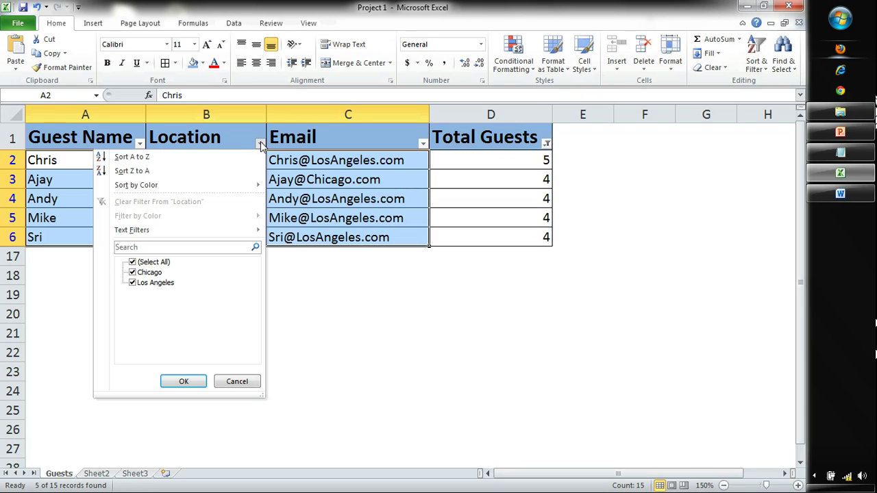
click(133, 263)
click(134, 283)
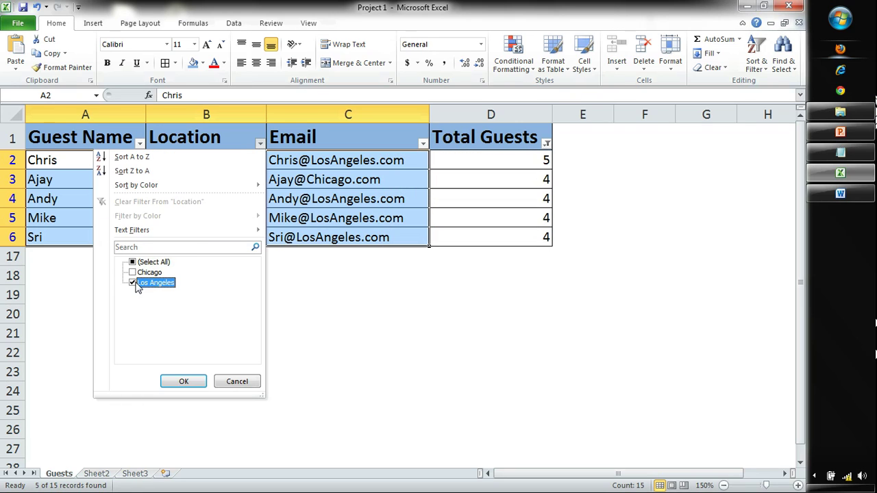
click(181, 382)
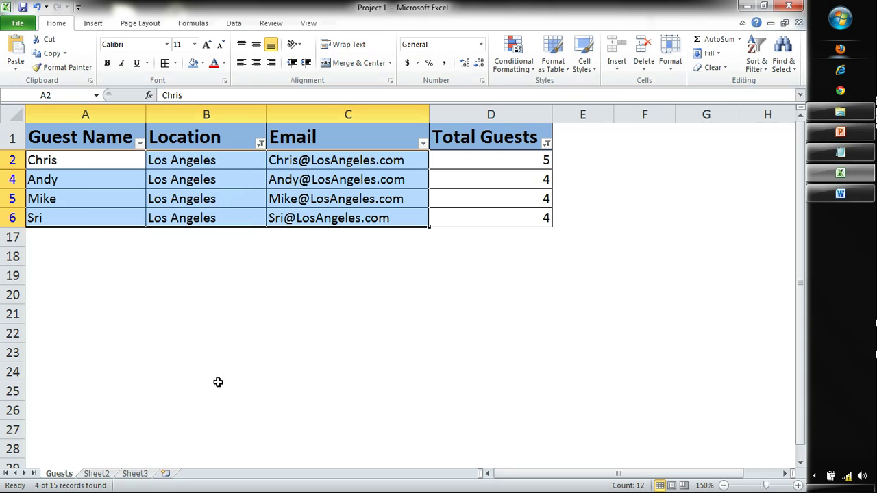
Step: Look over the Notepad guest list and the PowerPoint agenda slide, and return to Excel to inspect cell D5's content
click(841, 154)
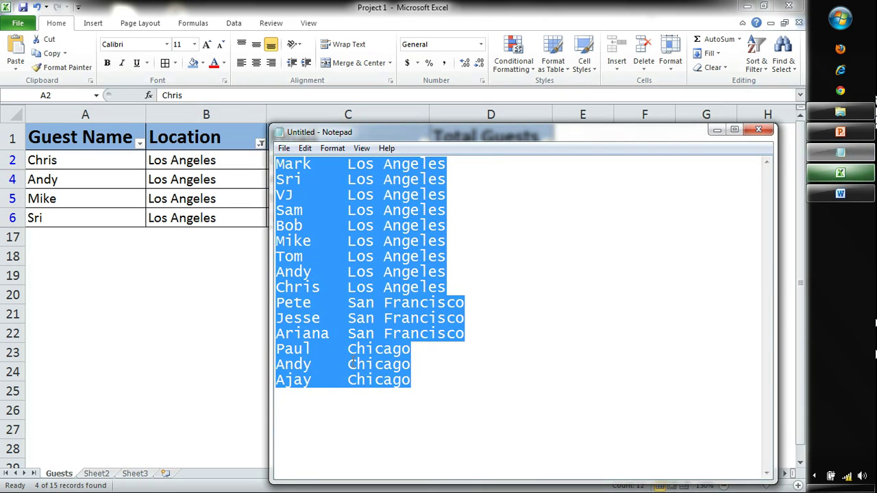
key(alt+Tab)
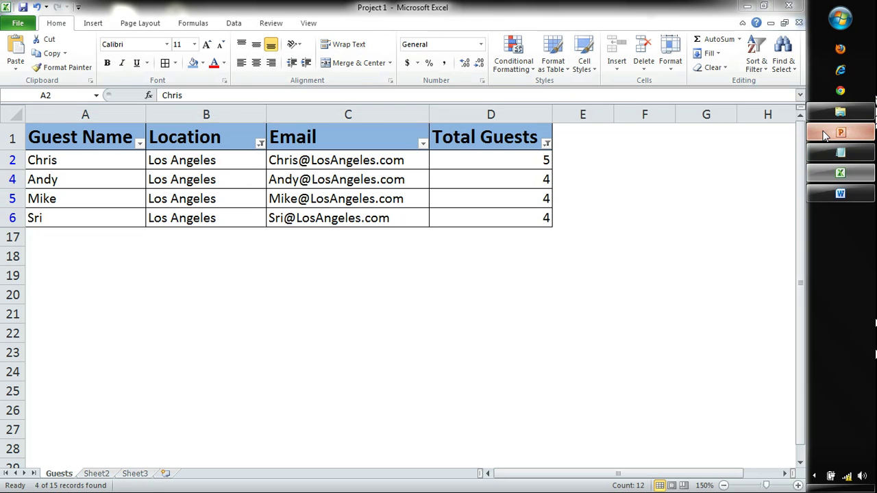
click(826, 133)
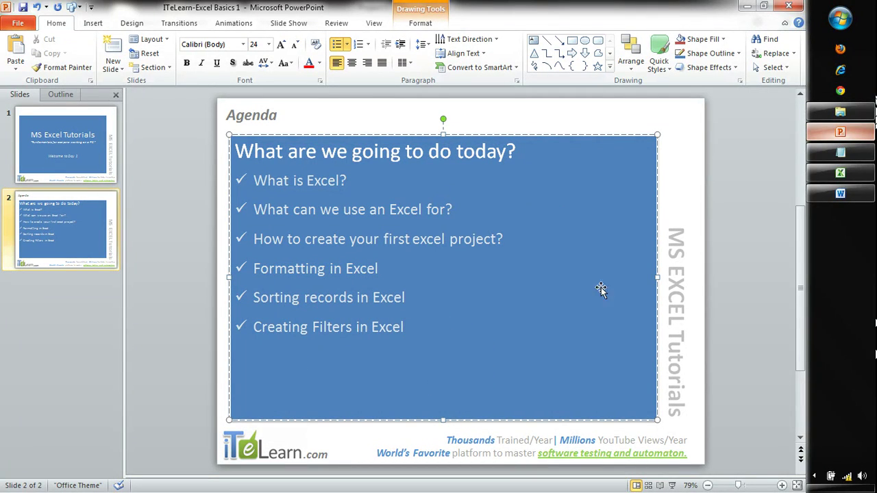
click(745, 8)
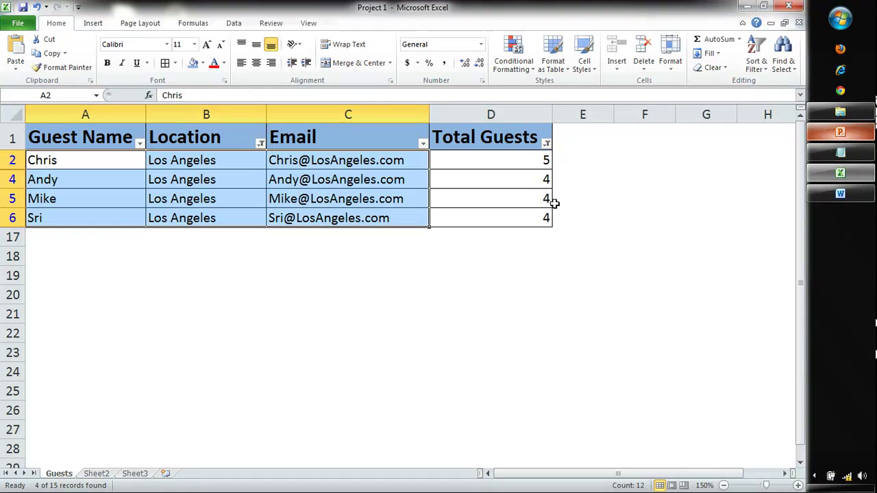
click(521, 202)
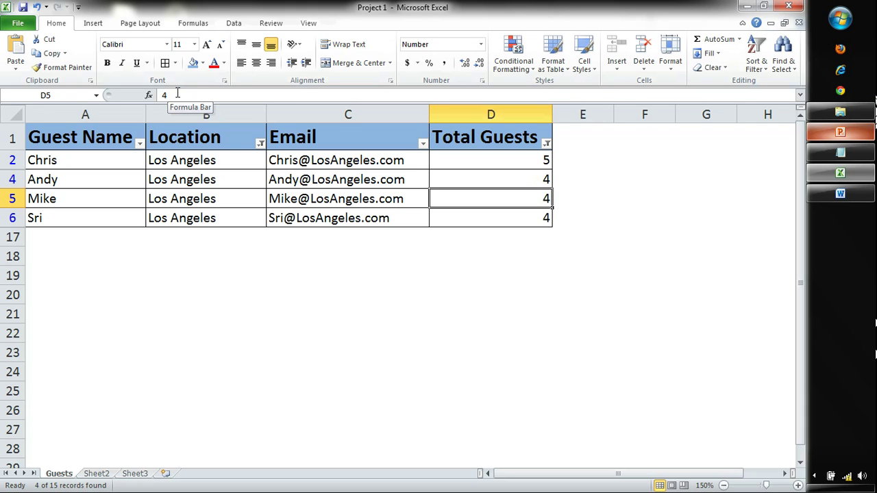
click(461, 286)
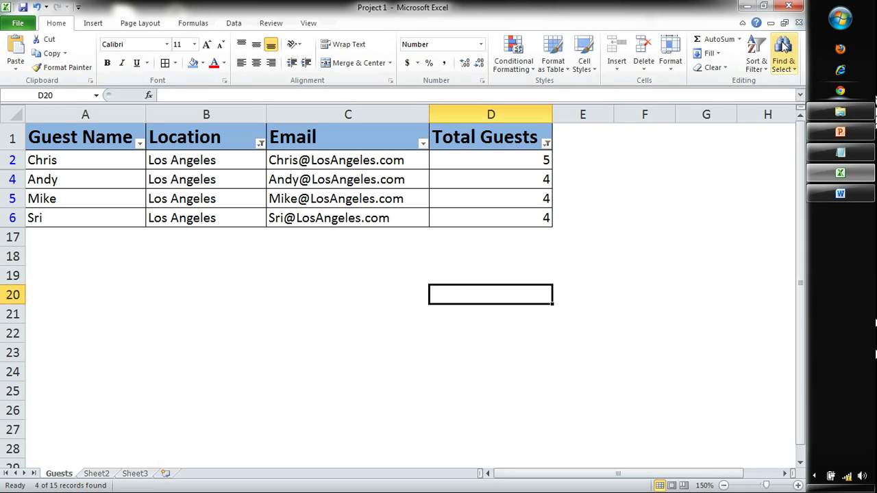
Step: Close the Project 1 workbook and switch to PowerPoint to show the MS Excel Tutorials title slide
click(788, 7)
click(354, 273)
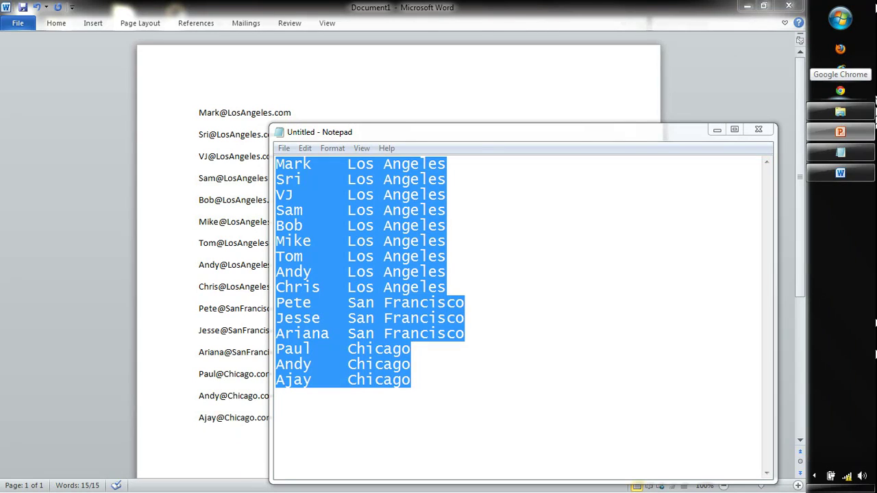
click(840, 132)
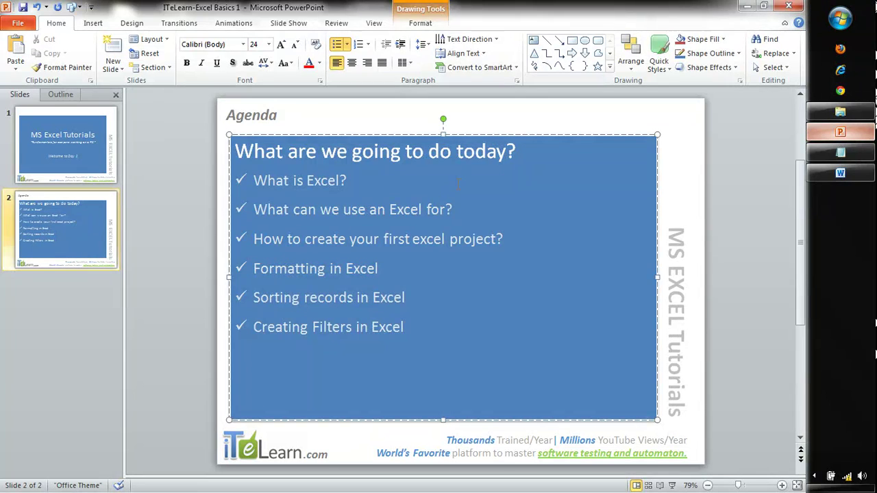
click(103, 156)
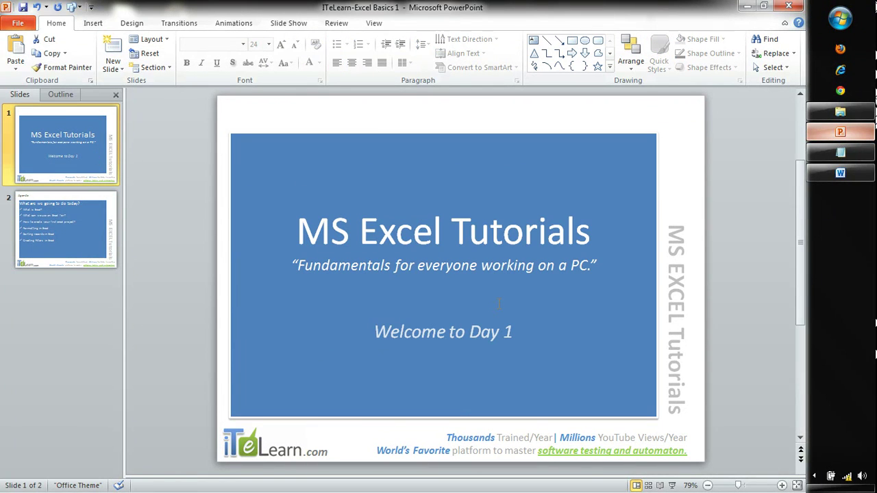